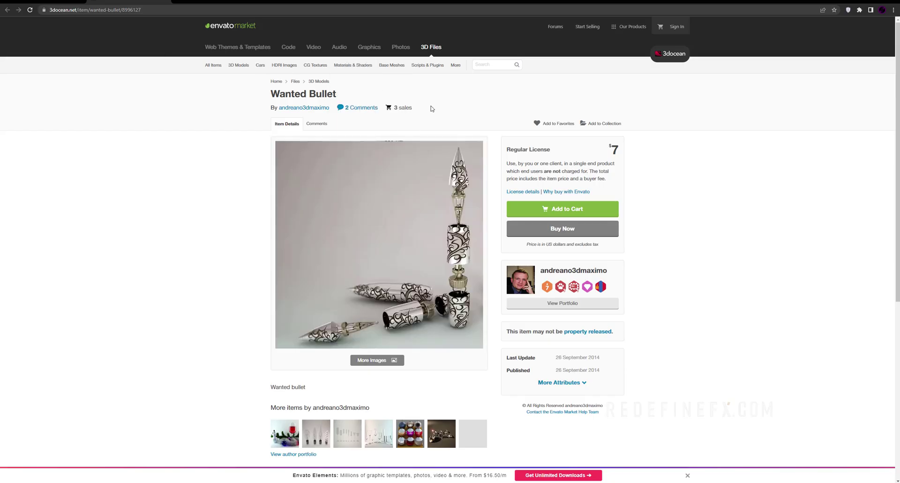
# Step: Switch to 3ds Max and examine the bullet model, selecting its separate rings and tip parts to inspect them
pyautogui.click(374, 250)
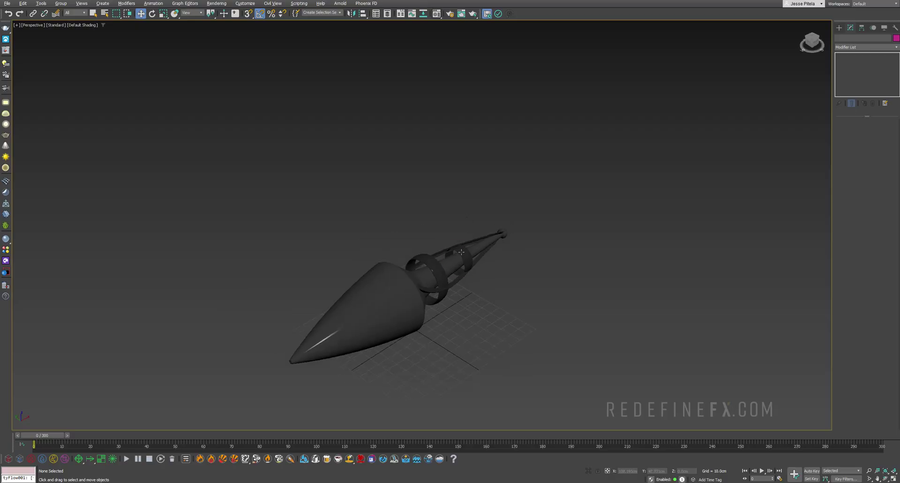
pyautogui.click(459, 259)
pyautogui.moveTo(459, 259)
pyautogui.keyDown('alt'); pyautogui.mouseDown(button='middle')
pyautogui.moveTo(454, 330)
pyautogui.moveTo(402, 273)
pyautogui.moveTo(414, 298)
pyautogui.moveTo(462, 263)
pyautogui.mouseUp(button='middle'); pyautogui.keyUp('alt')
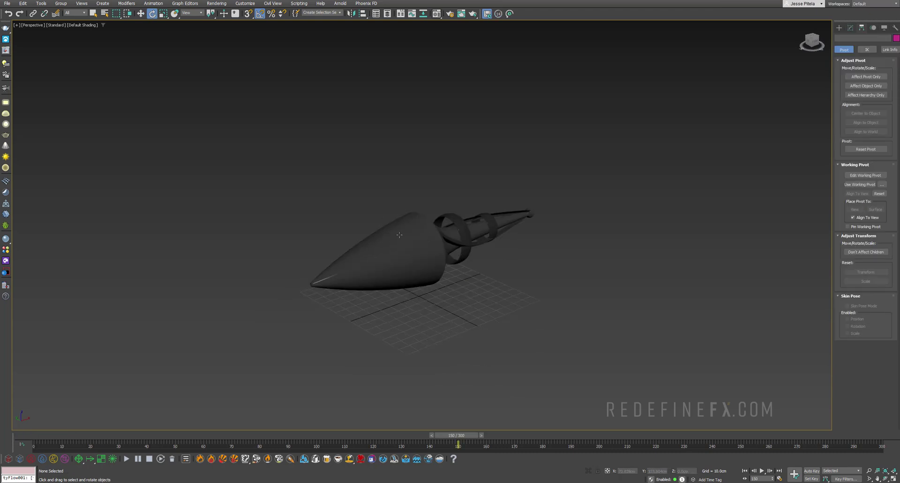
pyautogui.click(460, 244)
pyautogui.click(464, 233)
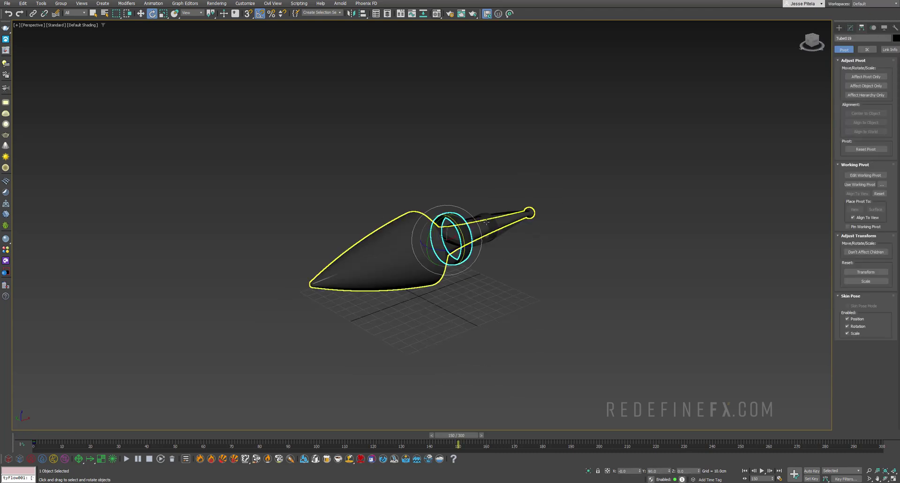
pyautogui.click(492, 222)
pyautogui.click(479, 286)
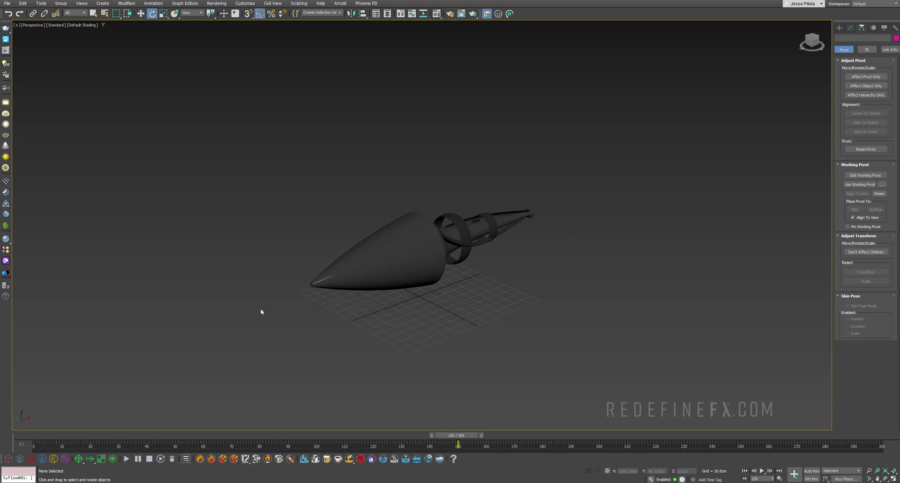
# Step: Create a box primitive of about 268 x 135 x 55 cm that surrounds the bullet
pyautogui.keyDown('alt'); pyautogui.moveTo(422, 253); pyautogui.dragTo(459, 244, button='middle'); pyautogui.keyUp('alt')
pyautogui.click(839, 28)
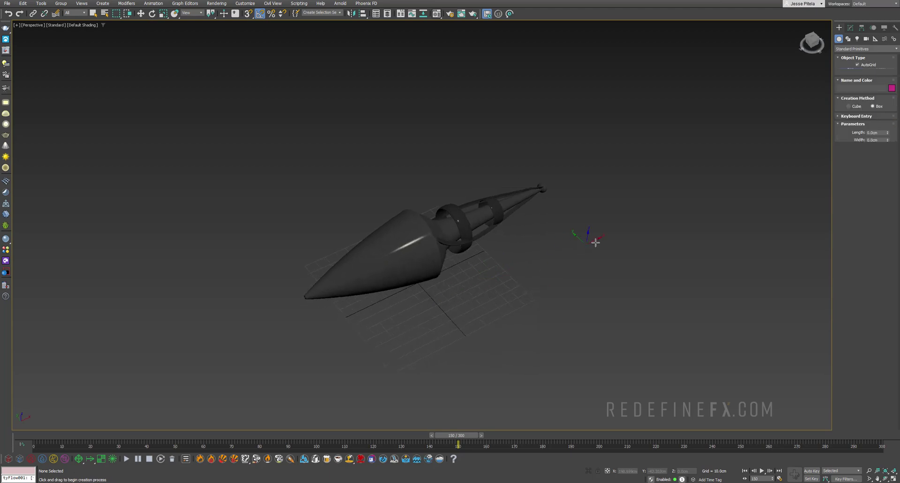
pyautogui.moveTo(595, 242); pyautogui.dragTo(474, 324)
pyautogui.click(406, 316)
# Step: In the box's object properties, show it as an outline in the viewport and turn off Renderable
pyautogui.rightClick(407, 315)
pyautogui.click(401, 377)
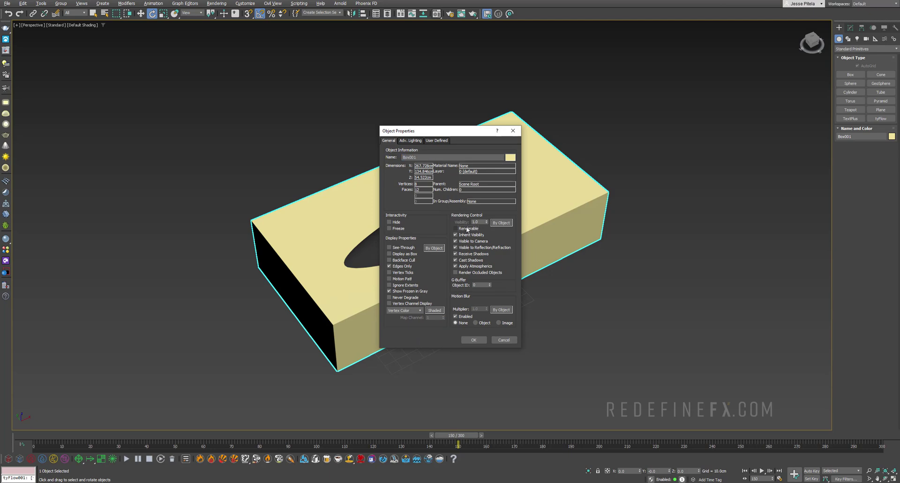
pyautogui.click(468, 229)
pyautogui.click(474, 339)
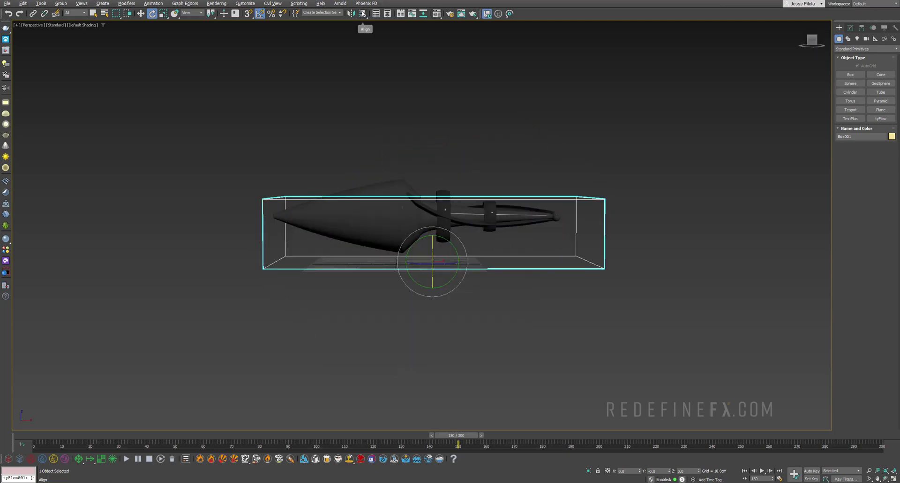
# Step: Align the box to the bullet's tip on X, Y and Z position, center to center
pyautogui.click(362, 14)
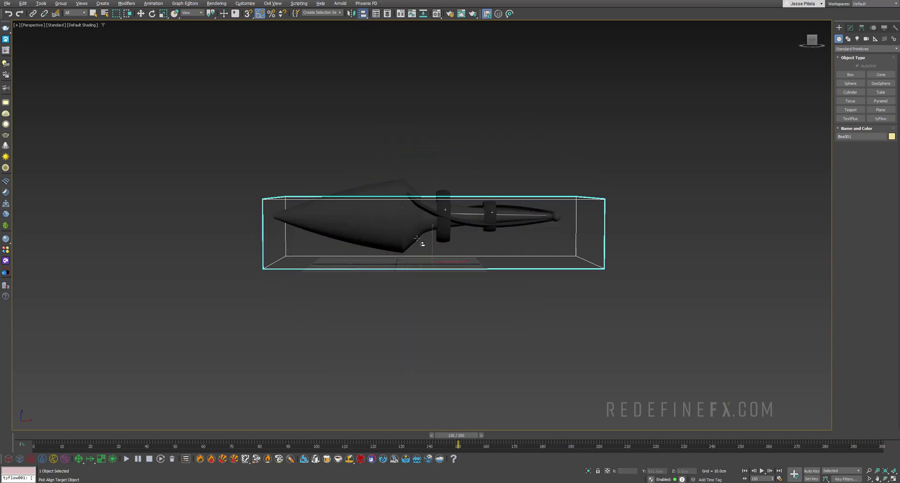
pyautogui.keyDown('alt'); pyautogui.moveTo(390, 188); pyautogui.dragTo(401, 220, button='middle'); pyautogui.keyUp('alt')
pyautogui.click(399, 219)
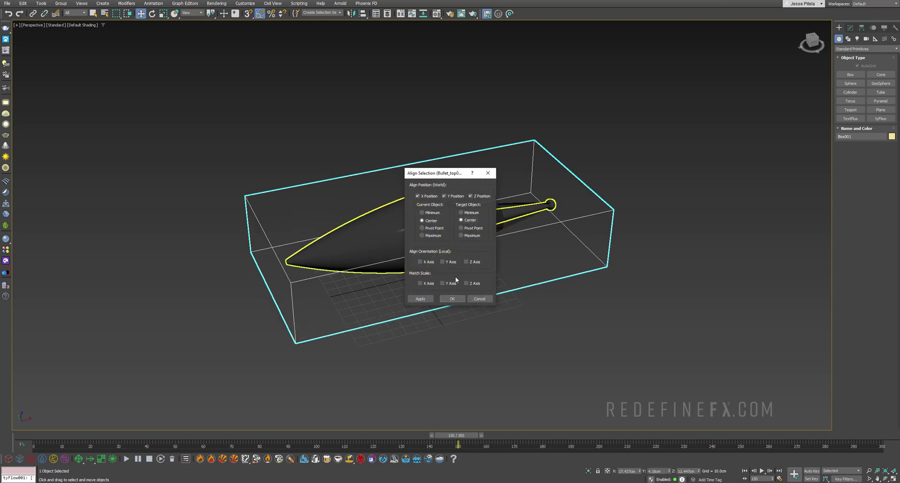
pyautogui.click(452, 299)
# Step: Select all bullet parts without the box and link them to the box as their parent
pyautogui.moveTo(694, 381); pyautogui.dragTo(693, 382)
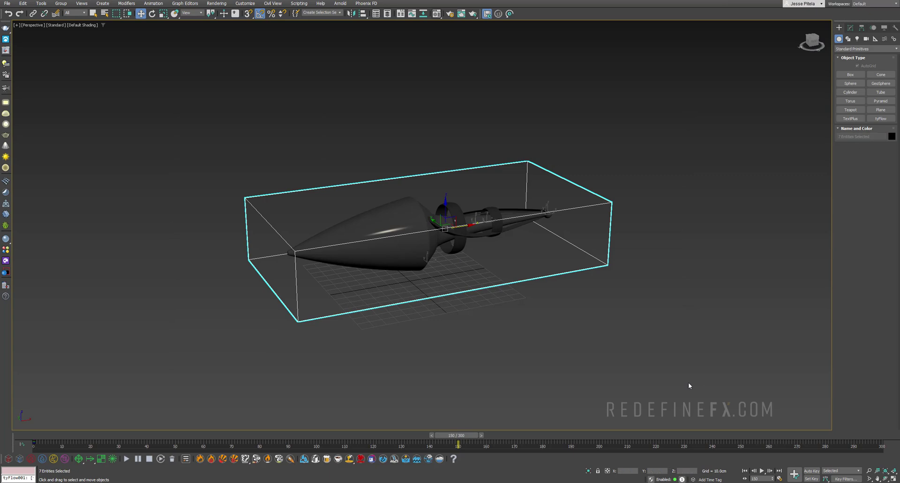
pyautogui.keyDown('alt'); pyautogui.moveTo(440, 390); pyautogui.dragTo(341, 304); pyautogui.keyUp('alt')
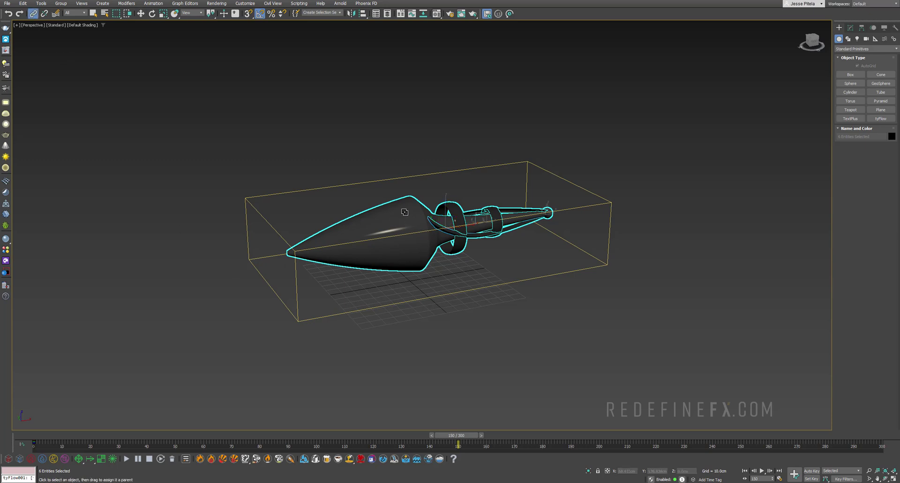
pyautogui.moveTo(460, 292); pyautogui.dragTo(463, 294)
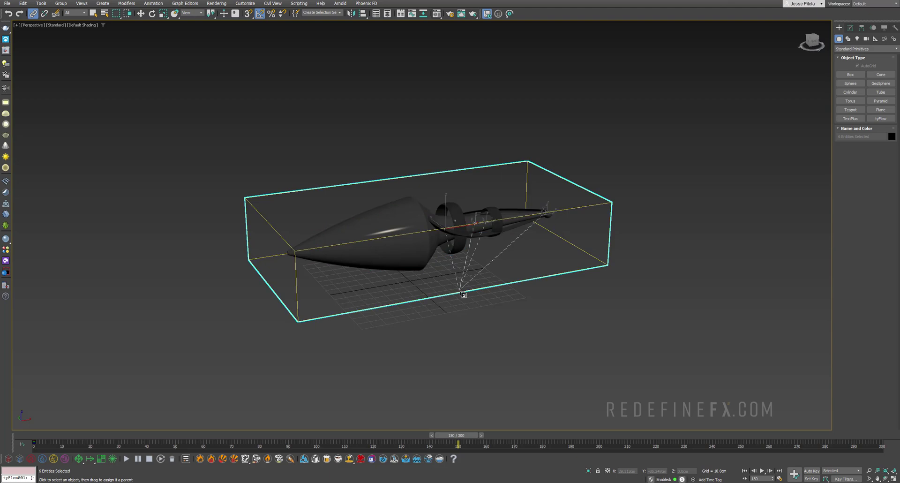
pyautogui.press('q')
# Step: Select the box and shift it along the negative X axis together with its linked parts, to about X 5 cm
pyautogui.click(419, 309)
pyautogui.click(421, 299)
pyautogui.press('w')
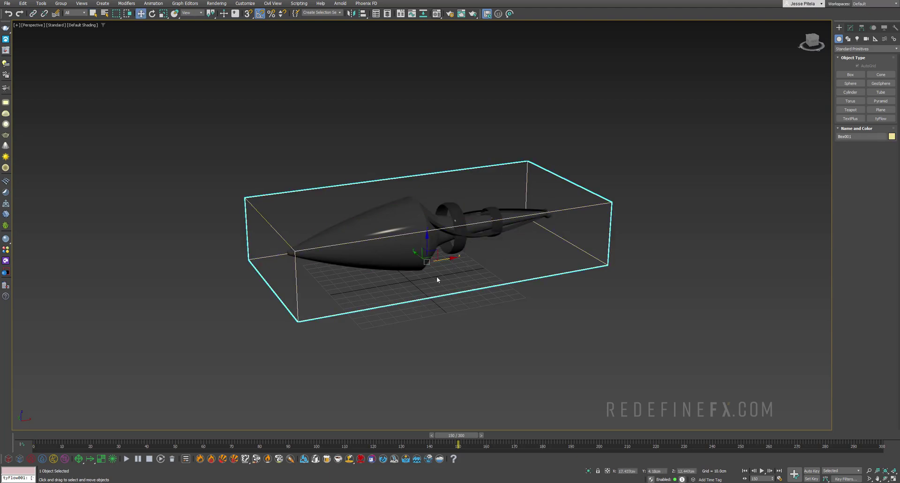
pyautogui.moveTo(441, 260); pyautogui.dragTo(468, 278)
# Step: Center the box's pivot to the object using Affect Pivot Only
pyautogui.click(864, 29)
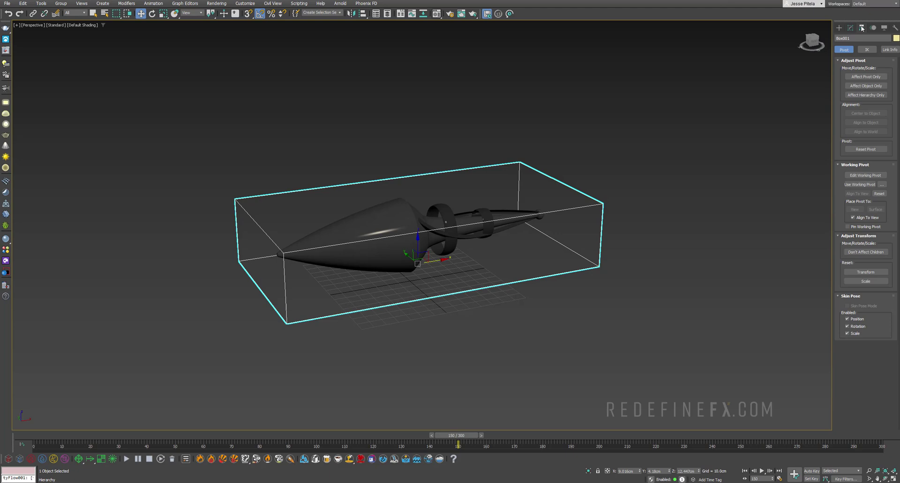
pyautogui.click(855, 78)
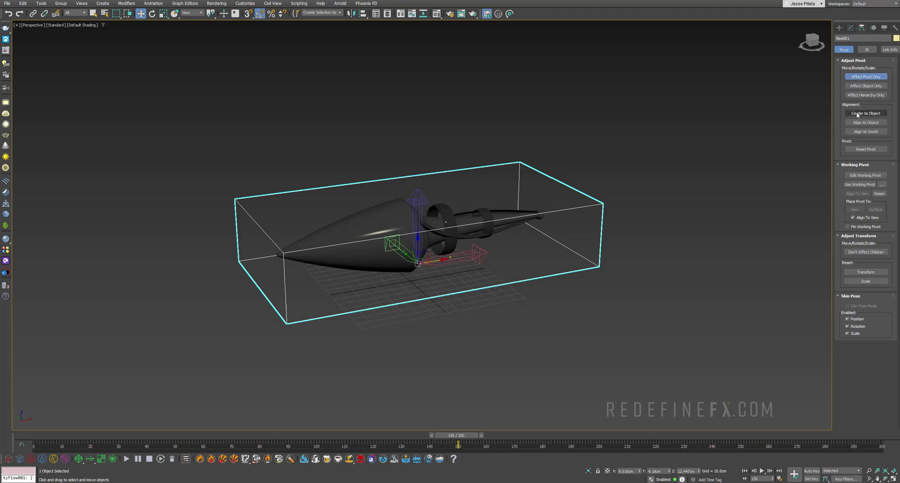
pyautogui.click(857, 115)
pyautogui.moveTo(578, 207)
pyautogui.keyDown('alt'); pyautogui.mouseDown(button='middle')
pyautogui.moveTo(571, 213)
pyautogui.moveTo(590, 211)
pyautogui.mouseUp(button='middle'); pyautogui.keyUp('alt')
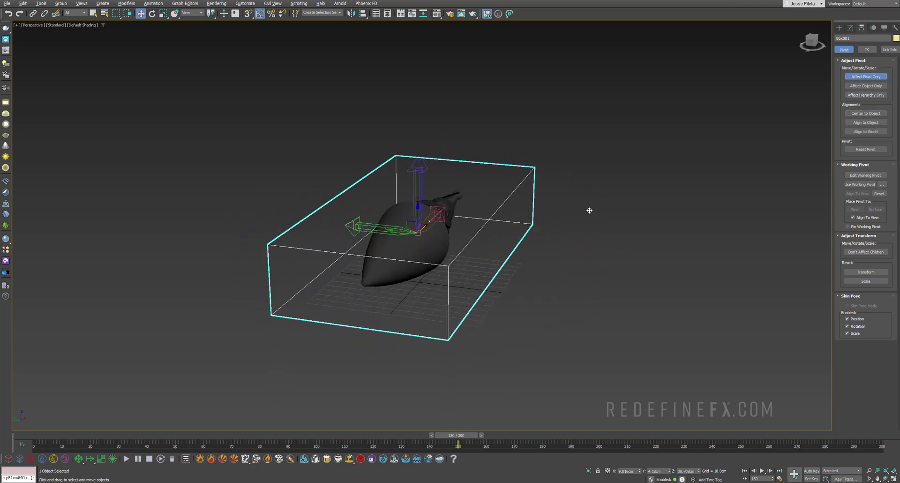
pyautogui.keyDown('alt'); pyautogui.moveTo(487, 247); pyautogui.dragTo(410, 280, button='middle'); pyautogui.keyUp('alt')
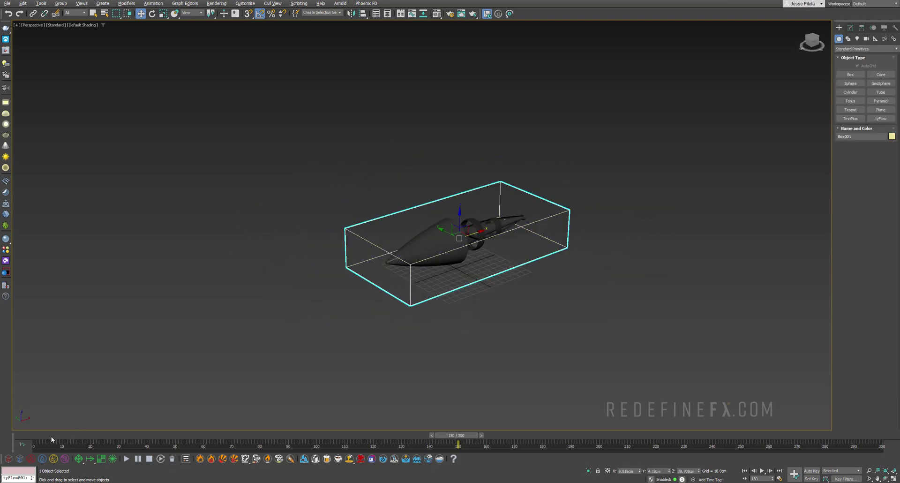
# Step: With Auto Key on, animate the box from frame 0 to frame 150 by moving it far along the negative X axis
pyautogui.click(15, 437)
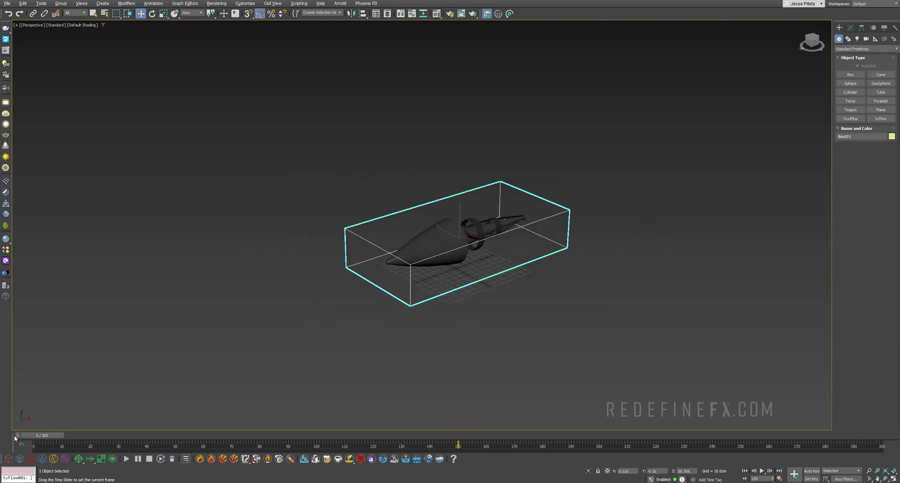
pyautogui.click(814, 471)
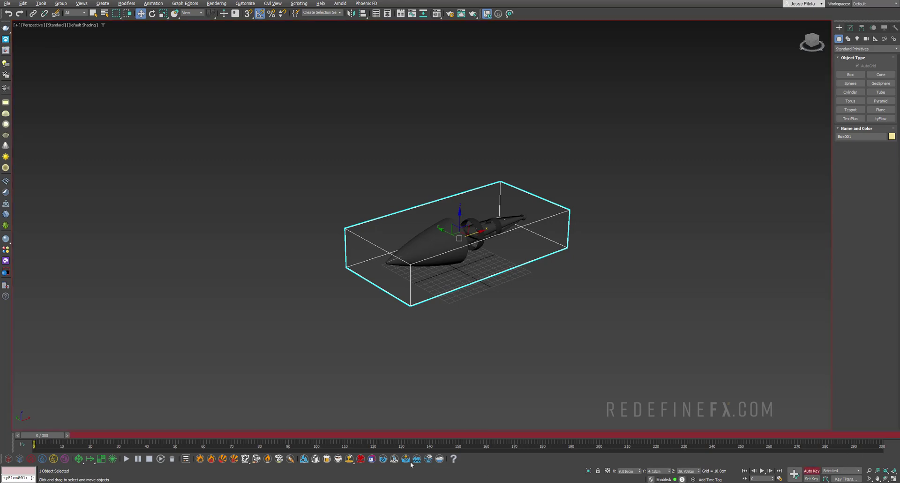
pyautogui.click(457, 436)
pyautogui.scroll(-8, 444, 322)
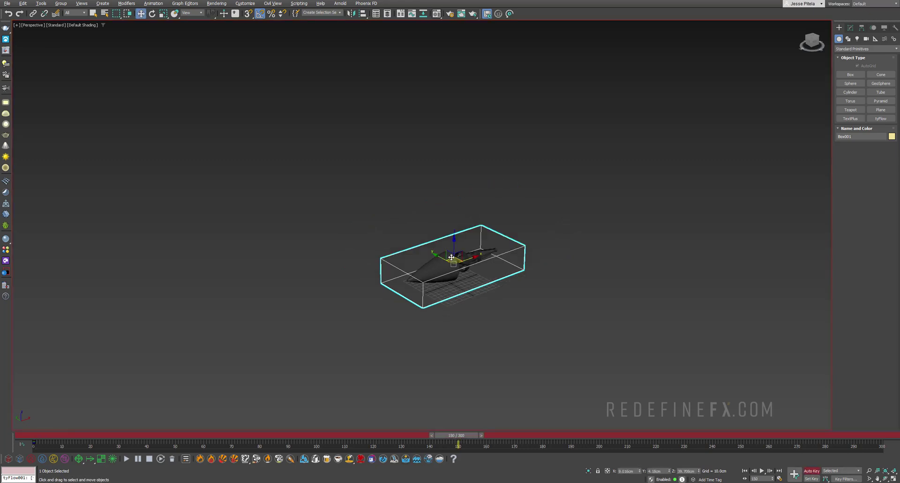
pyautogui.moveTo(457, 246); pyautogui.dragTo(333, 282)
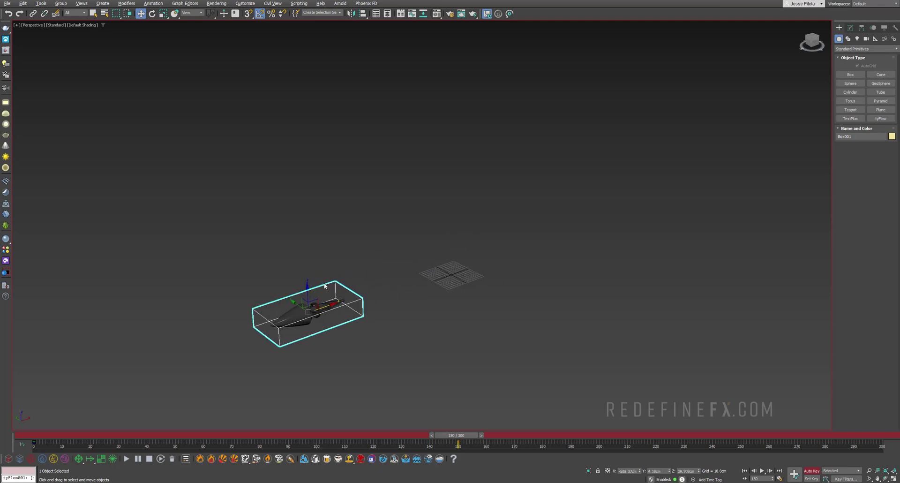
# Step: Rotate the box around its X axis at frame 150 to make the bullet spin during the move
pyautogui.moveTo(332, 282); pyautogui.dragTo(422, 232, button='middle')
pyautogui.scroll(4, 421, 232)
pyautogui.press('e')
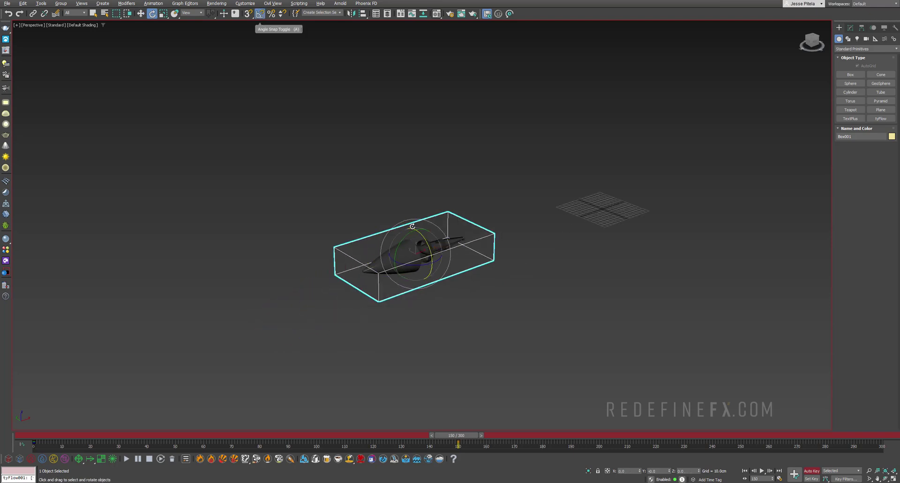
pyautogui.moveTo(424, 237); pyautogui.dragTo(472, 356)
# Step: Play and scrub the animation to examine the bullet's travel and spin, especially how the motion starts at the first frames
pyautogui.scroll(4, 500, 325)
pyautogui.moveTo(462, 436); pyautogui.dragTo(283, 436)
pyautogui.press('e')
pyautogui.click(764, 473)
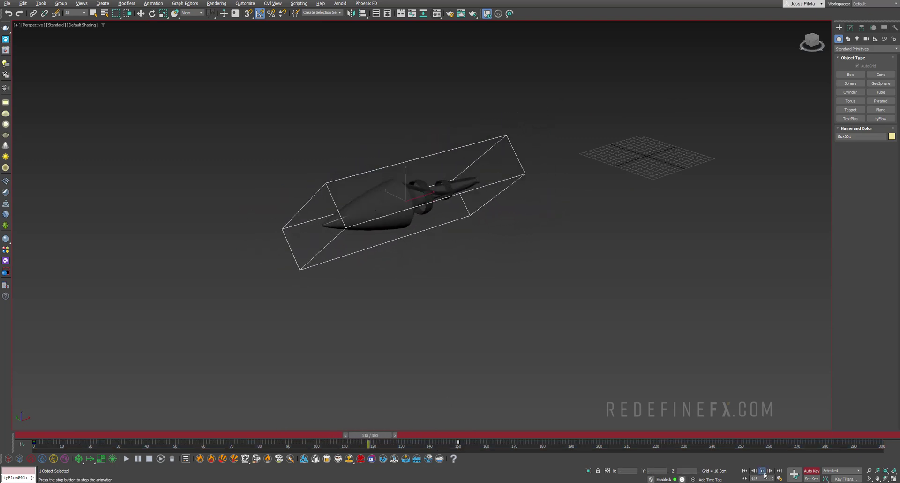
pyautogui.click(763, 472)
pyautogui.moveTo(454, 434); pyautogui.dragTo(43, 444)
pyautogui.press('e')
pyautogui.click(34, 443)
pyautogui.moveTo(676, 97); pyautogui.dragTo(583, 135, button='middle')
pyautogui.scroll(3, 524, 164)
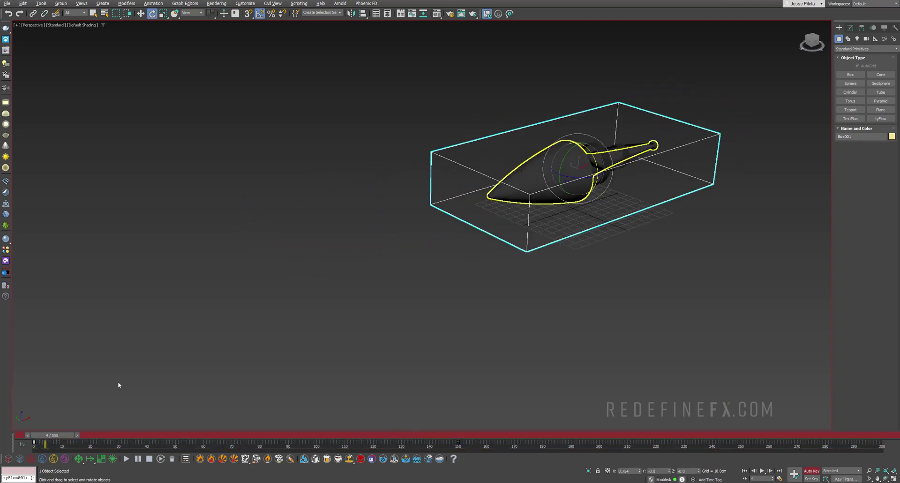
pyautogui.moveTo(68, 441); pyautogui.dragTo(27, 448)
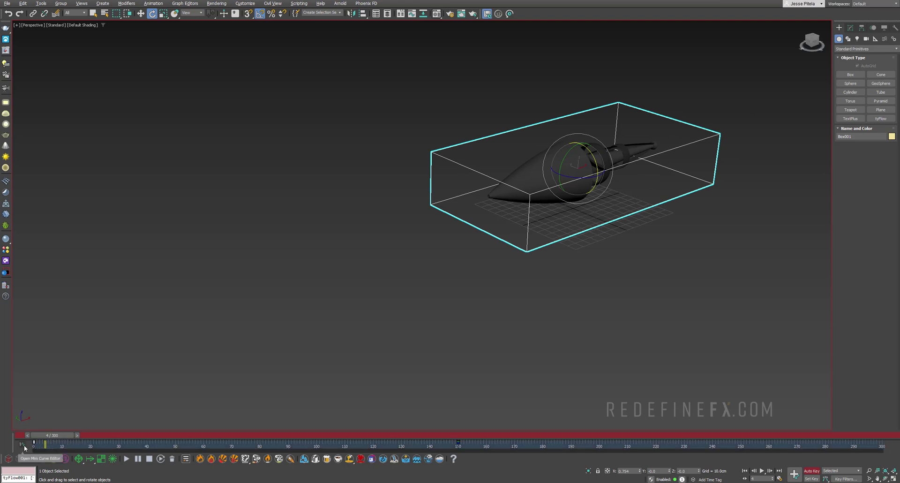
# Step: Set the box's animation keys to linear tangents in the Mini Curve Editor and close it
pyautogui.click(24, 447)
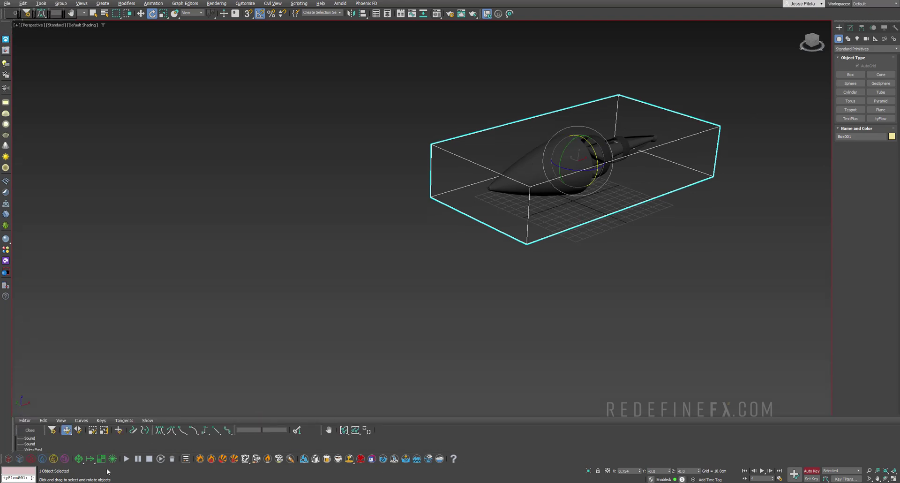
pyautogui.click(217, 432)
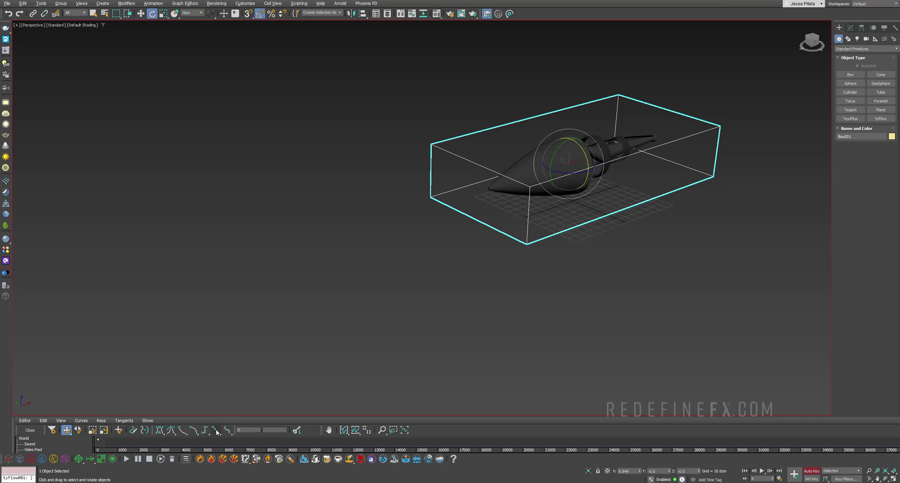
pyautogui.click(38, 432)
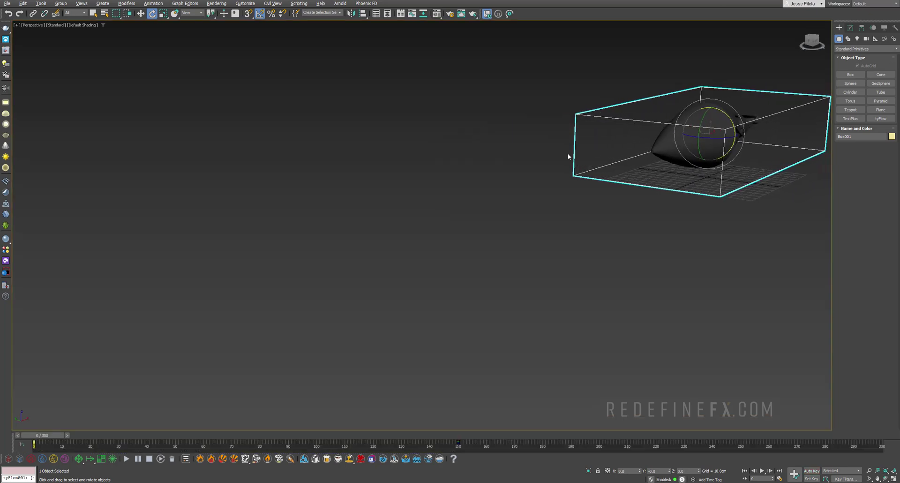
# Step: Scrub from frame 0 to about frame 150 to check the bullet's constant-speed motion
pyautogui.keyDown('alt'); pyautogui.moveTo(570, 151); pyautogui.dragTo(566, 151, button='middle'); pyautogui.keyUp('alt')
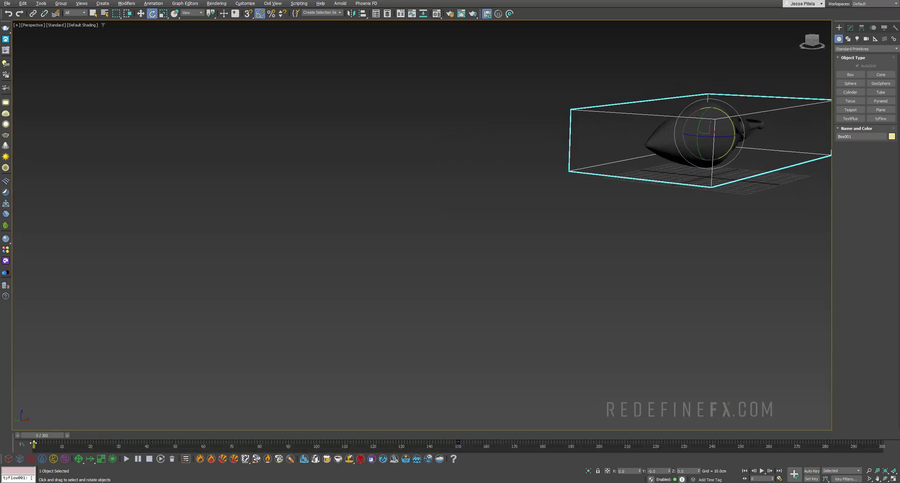
pyautogui.moveTo(34, 439); pyautogui.dragTo(455, 454)
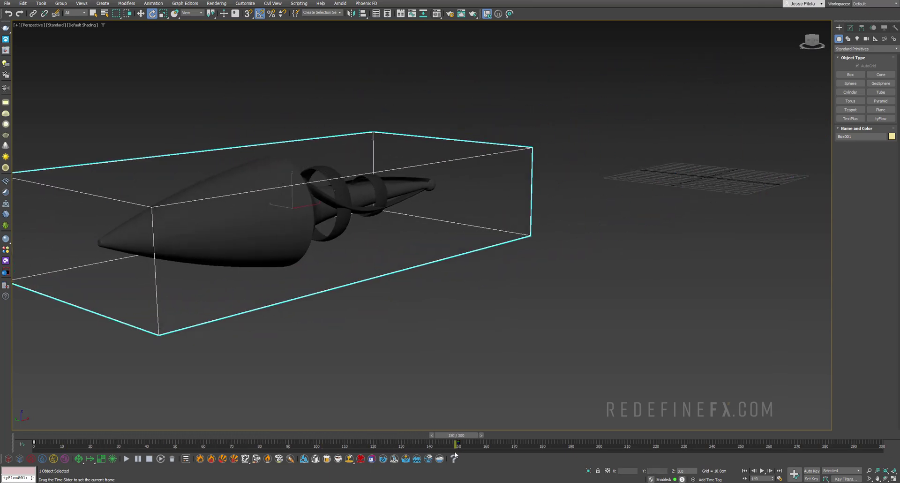
pyautogui.press('e')
# Step: Frame the bullet in perspective from a low front angle at frame 151 and create a physical camera from that view
pyautogui.keyDown('alt'); pyautogui.moveTo(421, 230); pyautogui.dragTo(430, 318, button='middle'); pyautogui.keyUp('alt')
pyautogui.scroll(1, 430, 318)
pyautogui.click(522, 330)
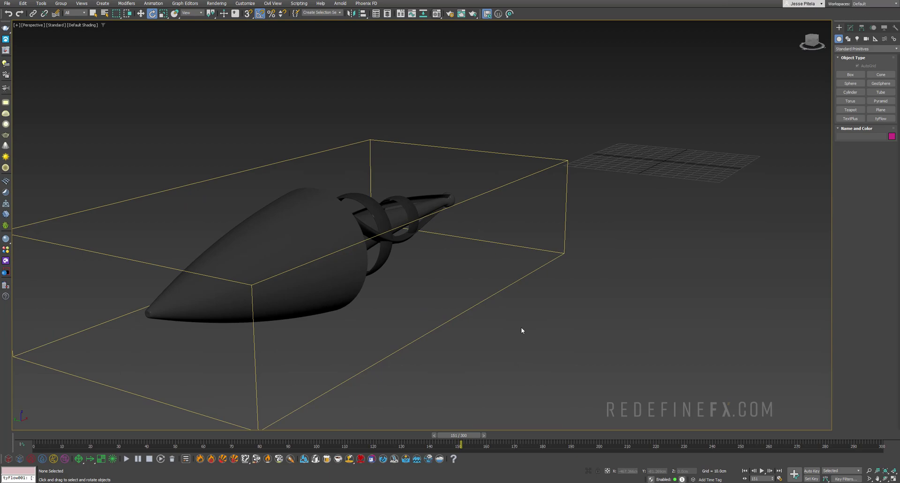
pyautogui.hotkey('ctrl', 'c')
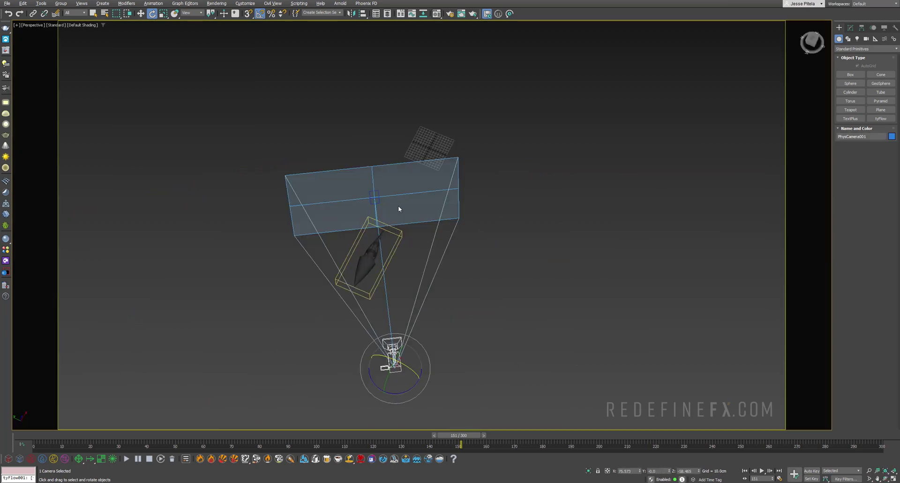
# Step: Set the physical camera's target distance to about 469 cm so its target sits closer to the camera
pyautogui.keyDown('alt'); pyautogui.moveTo(399, 205); pyautogui.dragTo(376, 175, button='middle'); pyautogui.keyUp('alt')
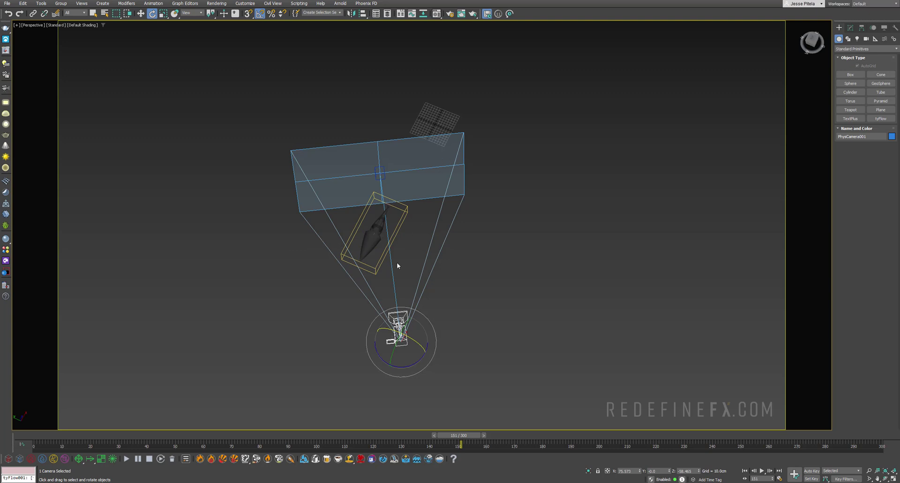
pyautogui.click(851, 27)
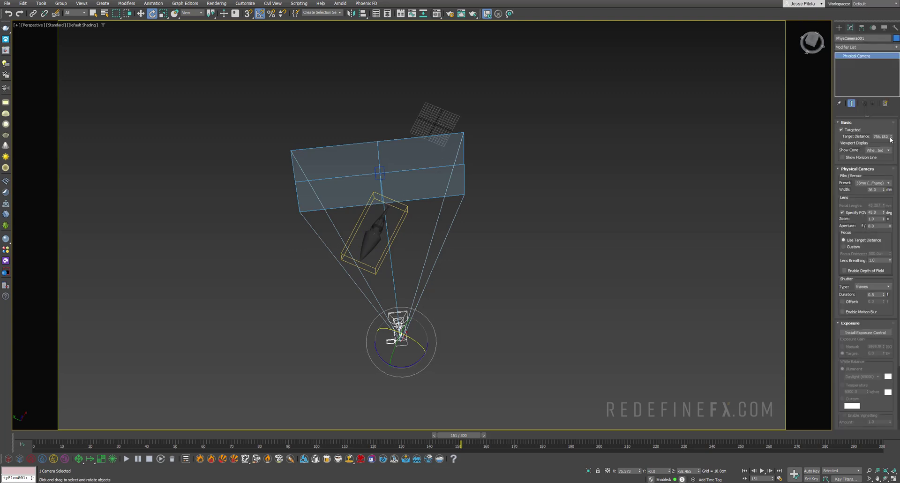
pyautogui.moveTo(892, 136); pyautogui.dragTo(894, 151)
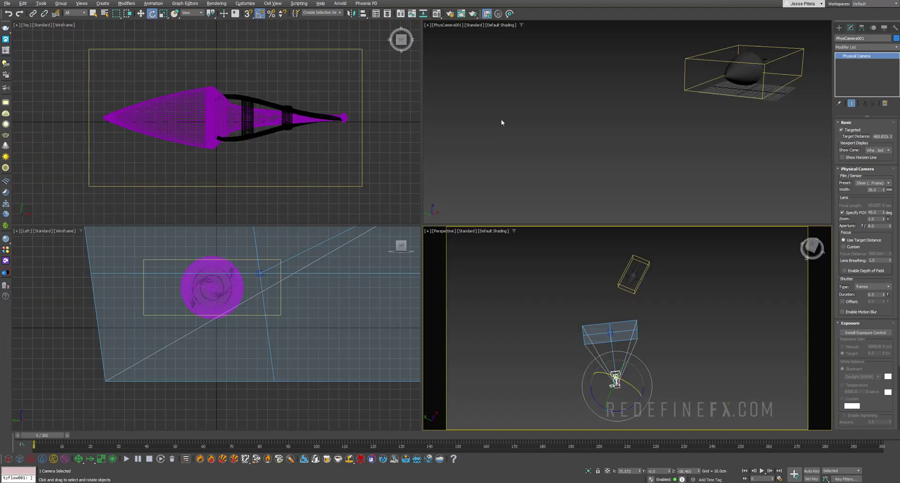
# Step: Go to frame 150, select the physical camera in the perspective view and turn on Auto Key
pyautogui.middleClick(502, 119)
pyautogui.moveTo(38, 437); pyautogui.dragTo(454, 458)
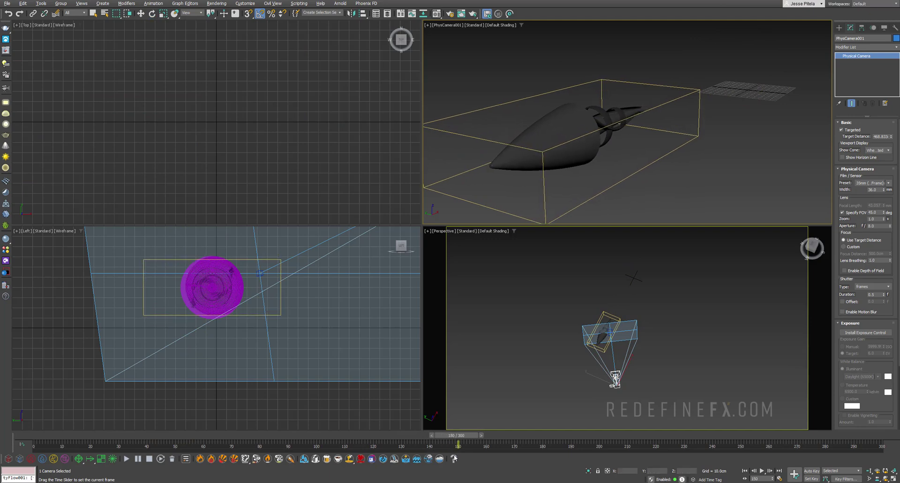
pyautogui.moveTo(575, 293); pyautogui.dragTo(533, 266, button='middle')
pyautogui.scroll(3, 581, 369)
pyautogui.click(610, 375)
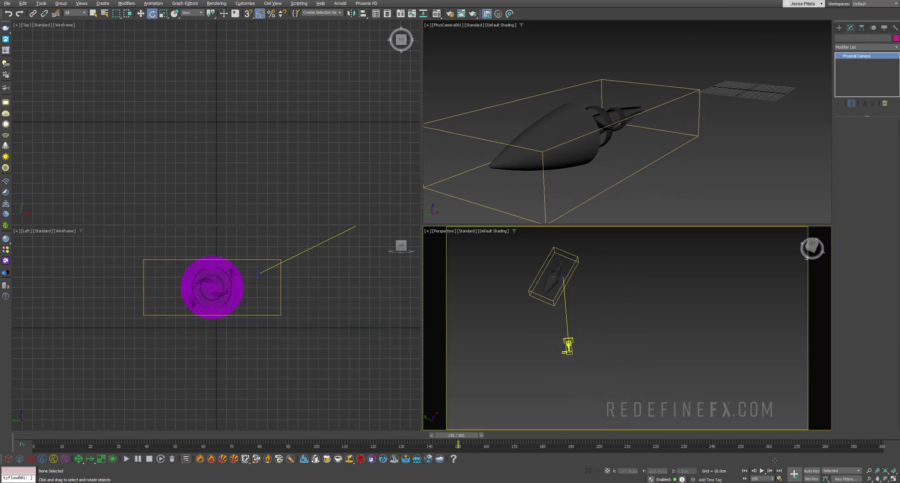
pyautogui.click(568, 347)
pyautogui.click(812, 471)
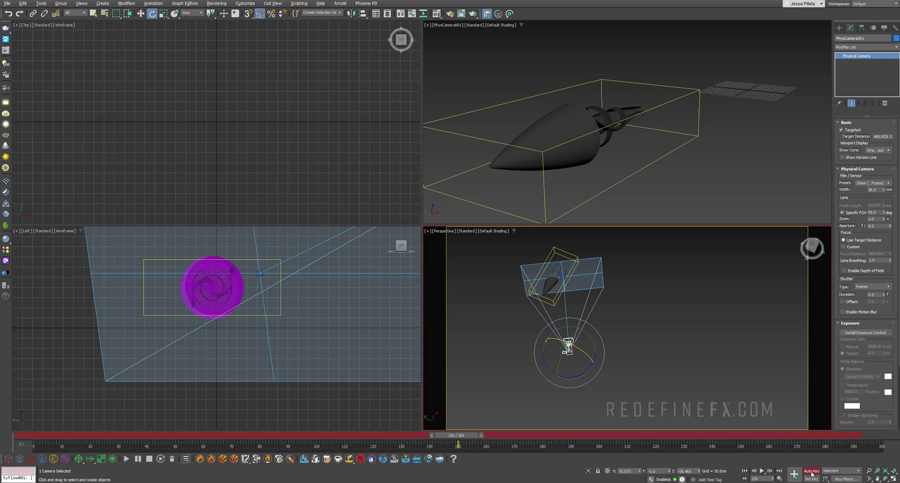
# Step: At frame 250, set the move coordinate system to Local and shift the physical camera sideways to key its motion
pyautogui.moveTo(463, 439); pyautogui.dragTo(742, 452)
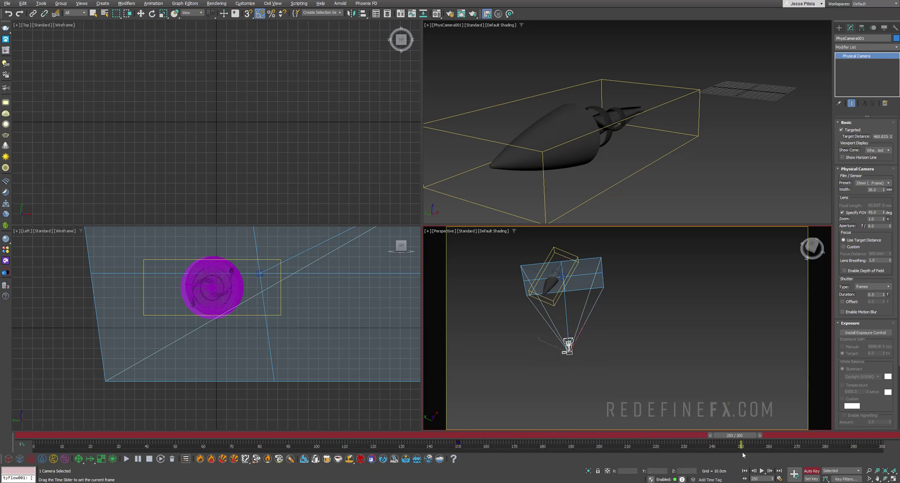
pyautogui.press('w')
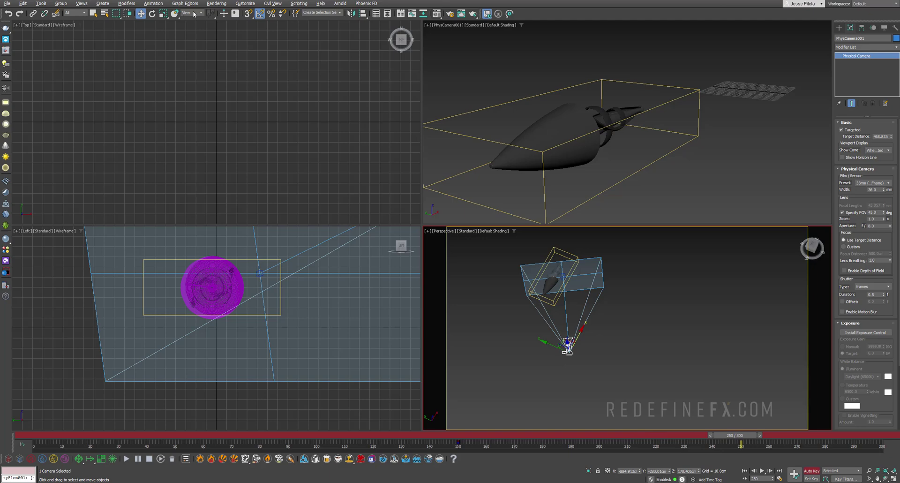
pyautogui.click(195, 13)
pyautogui.click(193, 37)
pyautogui.moveTo(592, 349); pyautogui.dragTo(625, 354)
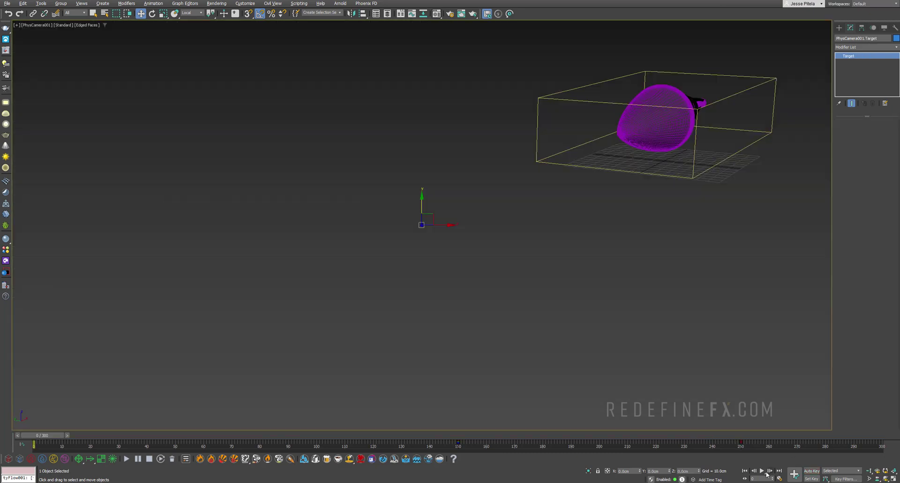
# Step: Play back the camera shot and scrub to about frame 71 to check the bullet's flight
pyautogui.click(762, 471)
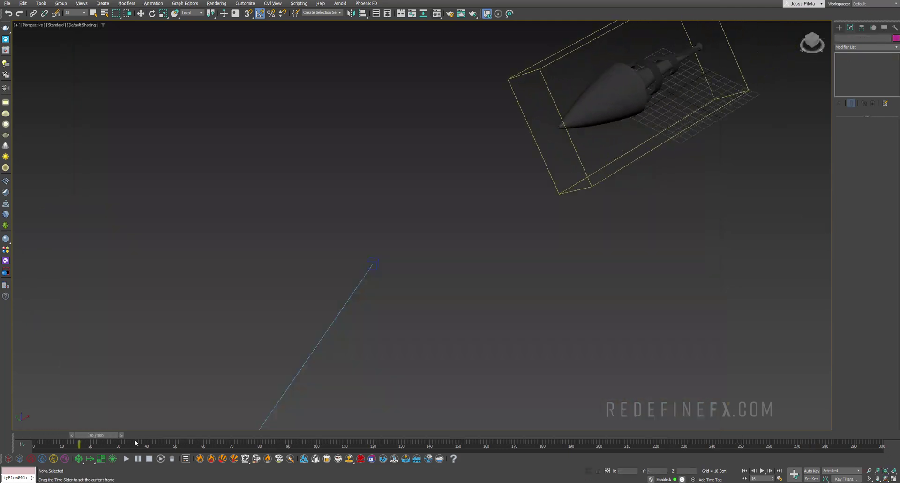
pyautogui.moveTo(96, 445); pyautogui.dragTo(235, 446)
pyautogui.press('w')
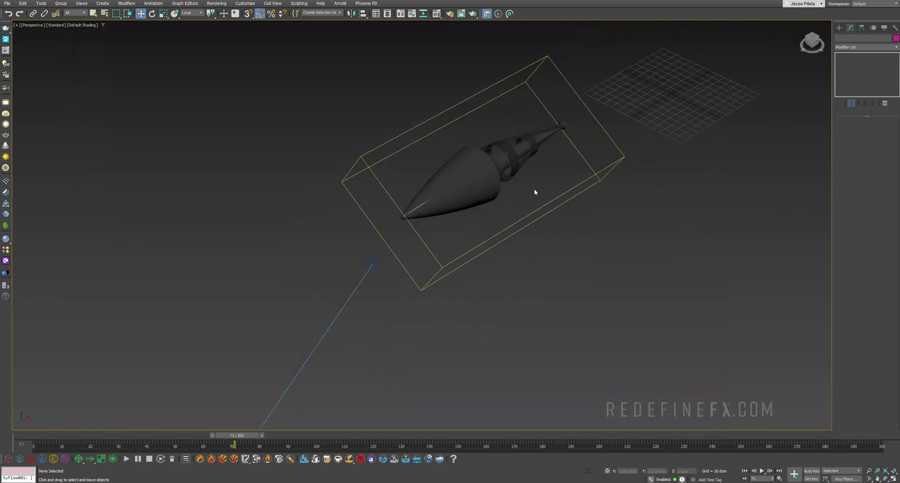
# Step: Create a tyFlow object beside the bullet and set its Birth operator's end frame to 0
pyautogui.keyDown('alt'); pyautogui.moveTo(617, 130); pyautogui.dragTo(749, 57, button='middle'); pyautogui.keyUp('alt')
pyautogui.click(840, 28)
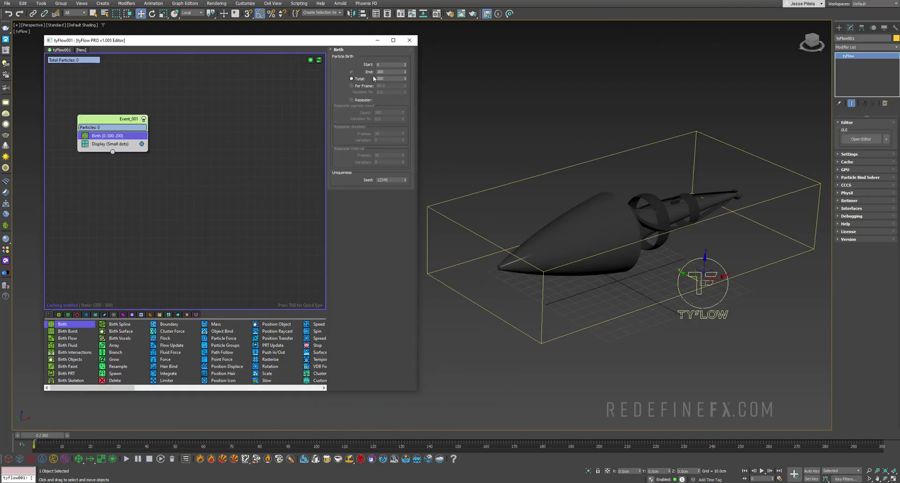
pyautogui.press('Return')
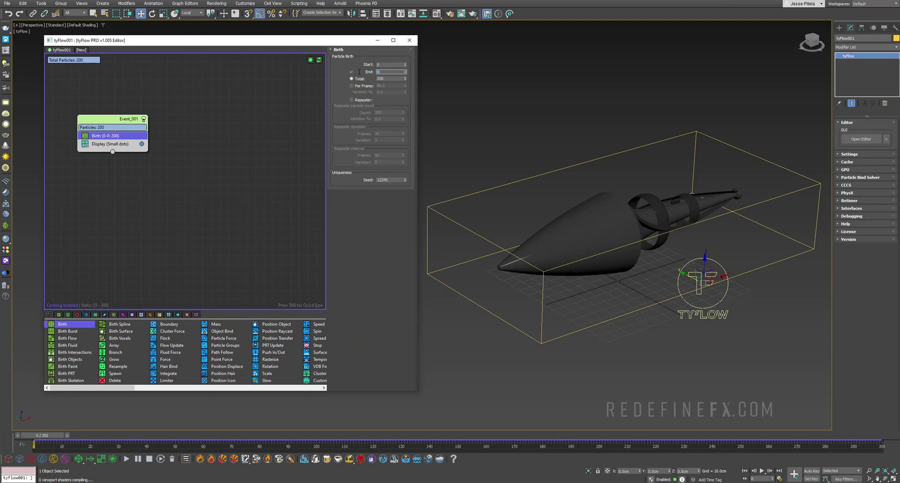
# Step: Add a Position Object operator to Event_001 and assign the two curved arms, Helix019 and Helix020, as emitters
pyautogui.moveTo(276, 324); pyautogui.dragTo(114, 142)
pyautogui.click(660, 229)
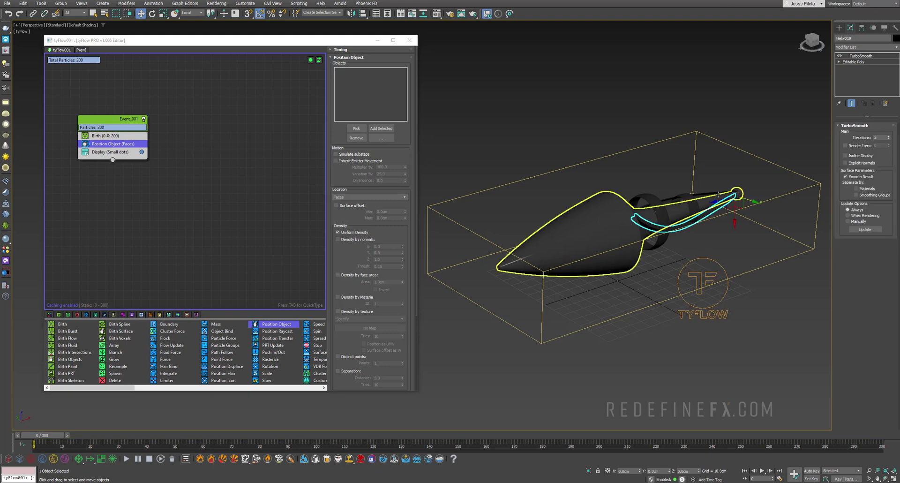
pyautogui.keyDown('alt'); pyautogui.moveTo(660, 228); pyautogui.dragTo(662, 205, button='middle'); pyautogui.keyUp('alt')
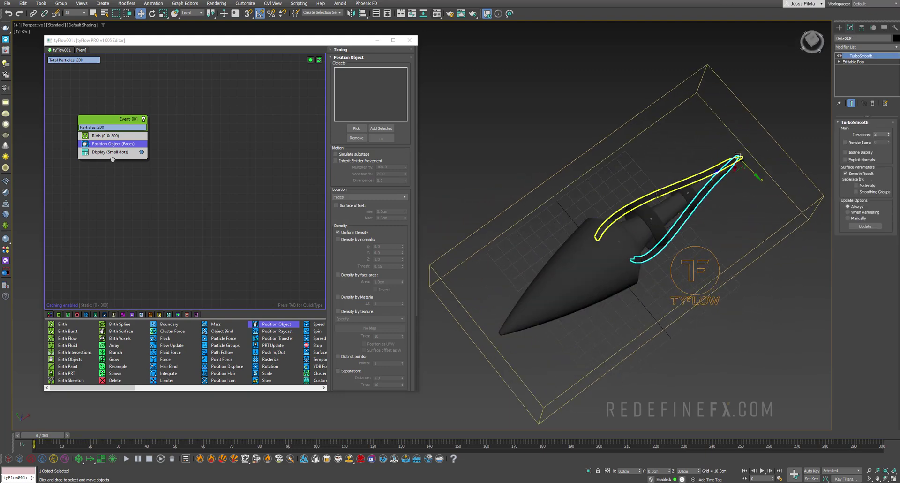
pyautogui.keyDown('ctrl'); pyautogui.click(657, 196); pyautogui.keyUp('ctrl')
pyautogui.click(381, 128)
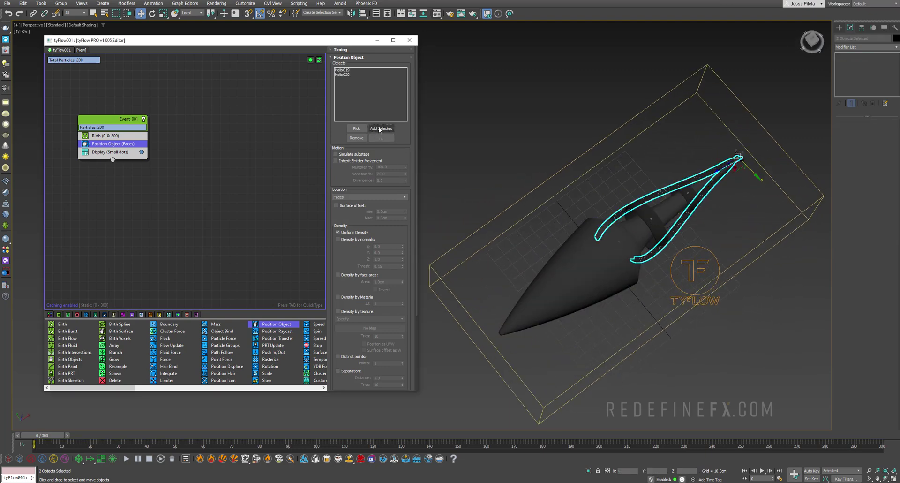
# Step: Set Event_001's particle display to large dots and its colour to yellow
pyautogui.click(100, 153)
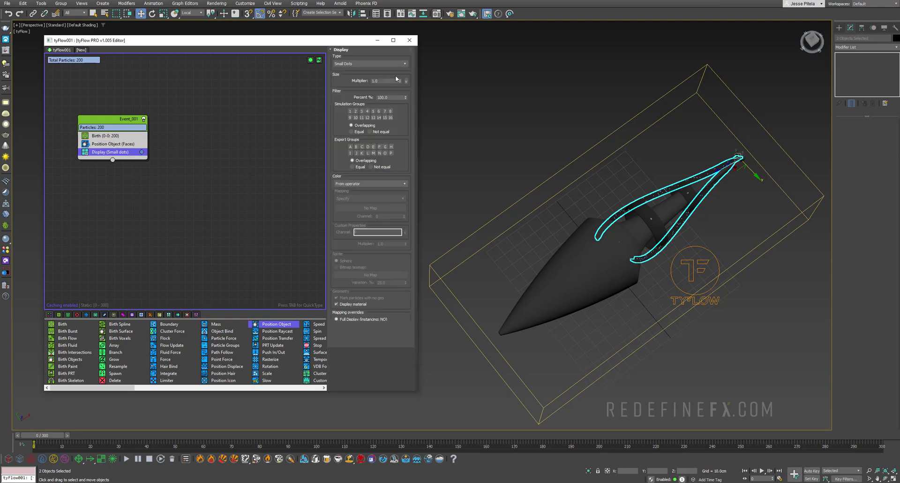
pyautogui.click(371, 63)
pyautogui.click(357, 79)
pyautogui.click(142, 152)
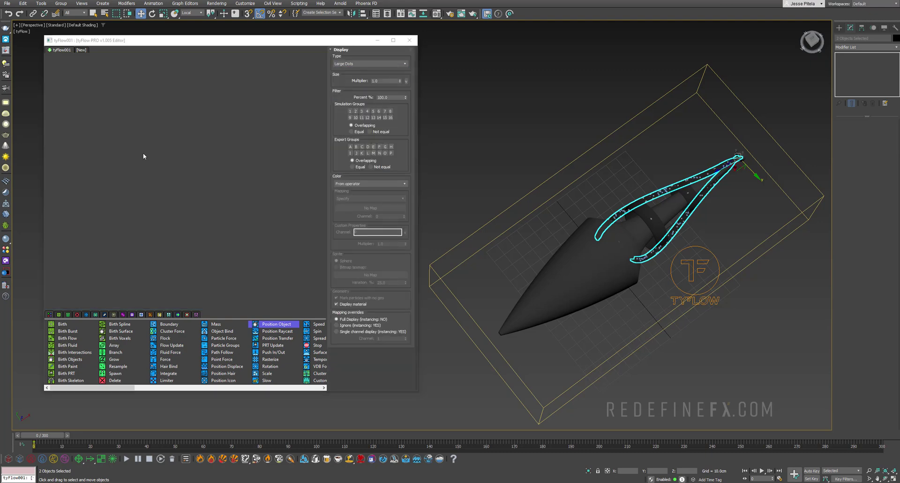
pyautogui.moveTo(166, 172); pyautogui.dragTo(164, 172)
pyautogui.click(272, 235)
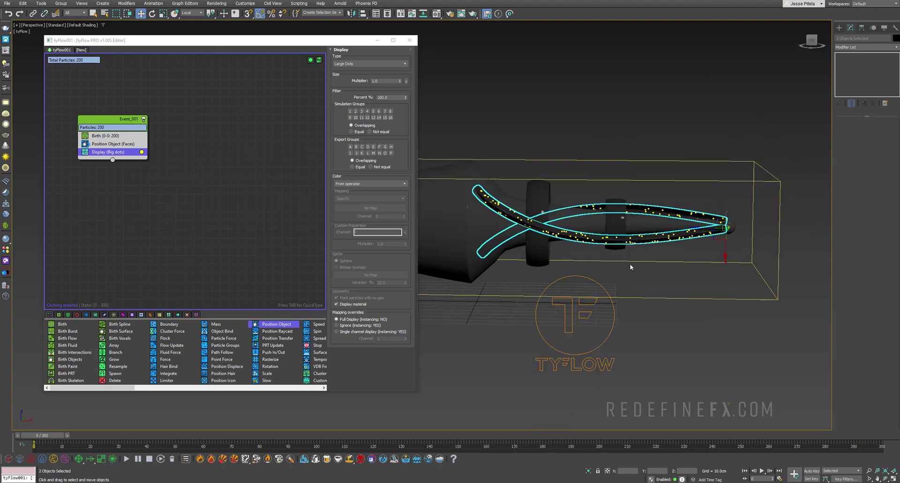
# Step: Add an Object Bind operator to Event_001 with both helix objects and set its bind mode to Lock to Surface
pyautogui.keyDown('alt'); pyautogui.moveTo(631, 268); pyautogui.dragTo(607, 167, button='middle'); pyautogui.keyUp('alt')
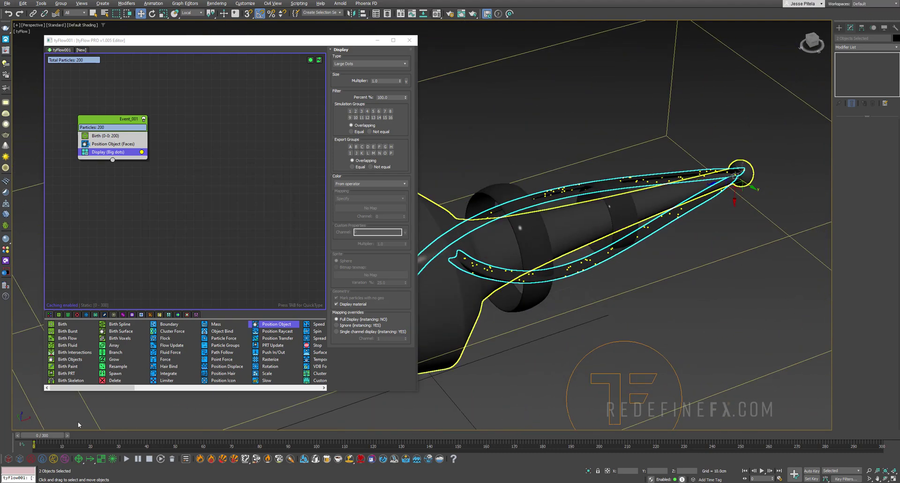
pyautogui.moveTo(55, 435); pyautogui.dragTo(26, 459)
pyautogui.moveTo(222, 331); pyautogui.dragTo(109, 152)
pyautogui.click(382, 175)
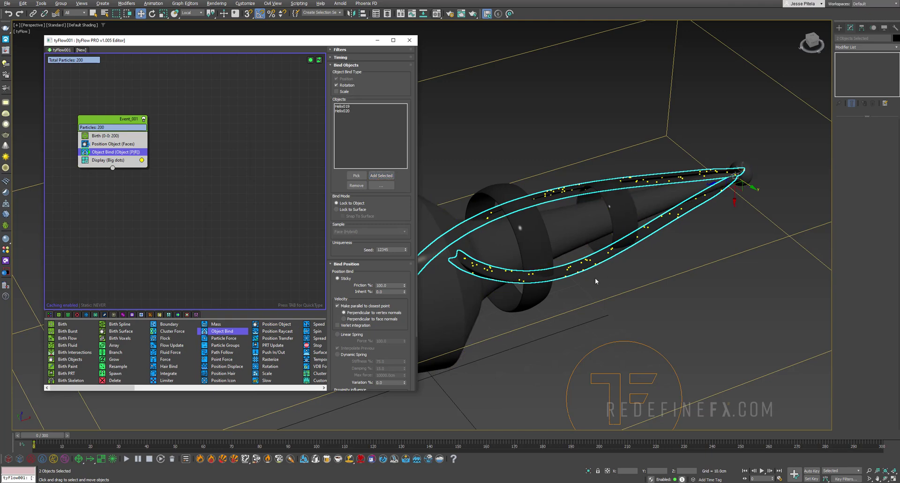
pyautogui.click(351, 209)
# Step: Deselect the helix objects and scrub the timeline to check that the particles stick to the moving arms
pyautogui.scroll(-5, 602, 181)
pyautogui.click(655, 259)
pyautogui.moveTo(56, 435); pyautogui.dragTo(170, 469)
pyautogui.moveTo(139, 444)
pyautogui.mouseDown()
pyautogui.moveTo(47, 444)
pyautogui.moveTo(131, 444)
pyautogui.mouseUp()
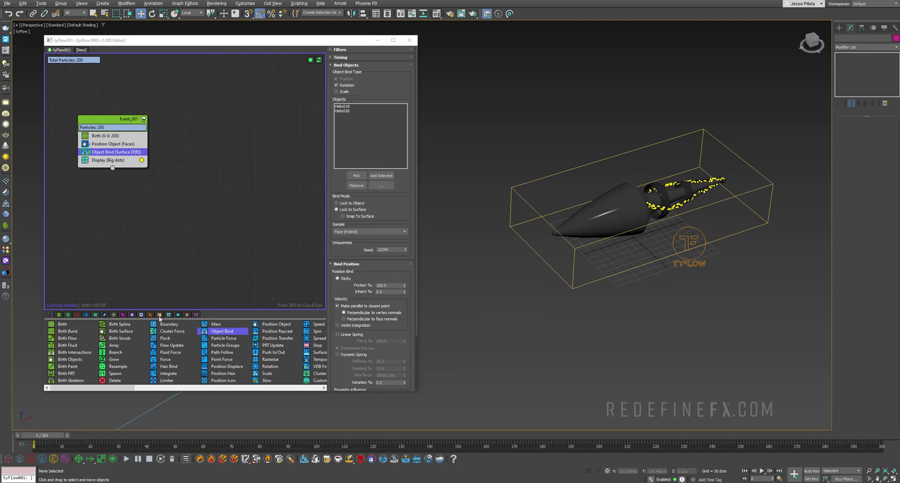
# Step: Add a Spawn operator to Event_001 that spawns by travel distance with a 5 cm step size
pyautogui.moveTo(115, 373); pyautogui.dragTo(107, 159)
pyautogui.click(336, 133)
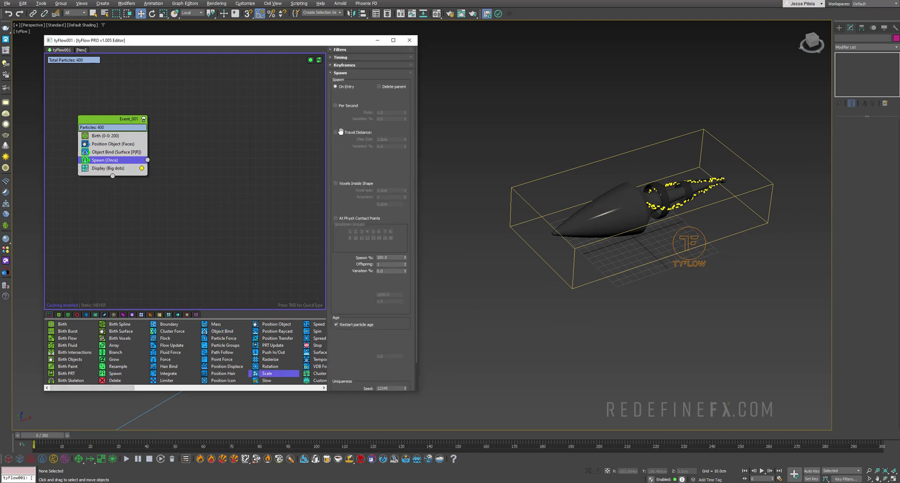
pyautogui.moveTo(384, 139); pyautogui.dragTo(373, 138)
pyautogui.write('5')
pyautogui.press('Return')
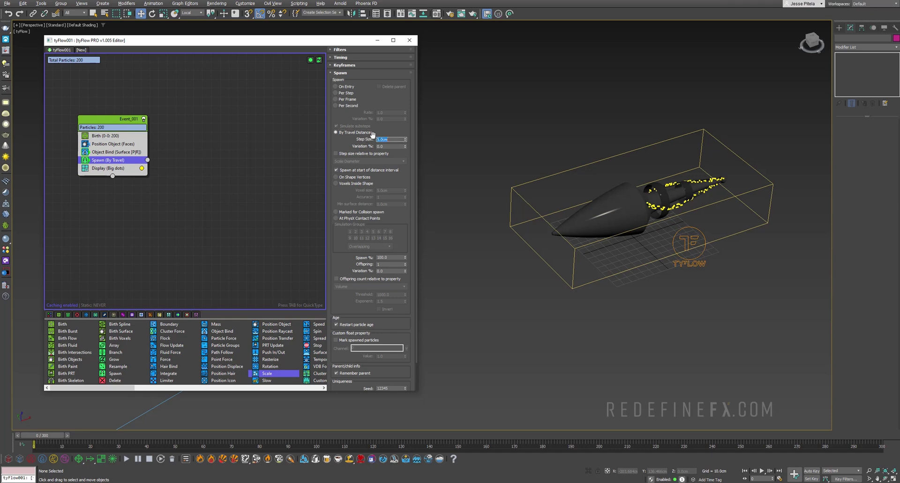
# Step: Set the Event_001 Spawn operator's offspring variation to 50%
pyautogui.doubleClick(374, 257)
pyautogui.doubleClick(382, 264)
pyautogui.press('Tab')
pyautogui.write('50')
pyautogui.press('Return')
# Step: Connect the Spawn output to a new Event_002 and set that event's large-dot display colour to red
pyautogui.moveTo(147, 160); pyautogui.dragTo(196, 180)
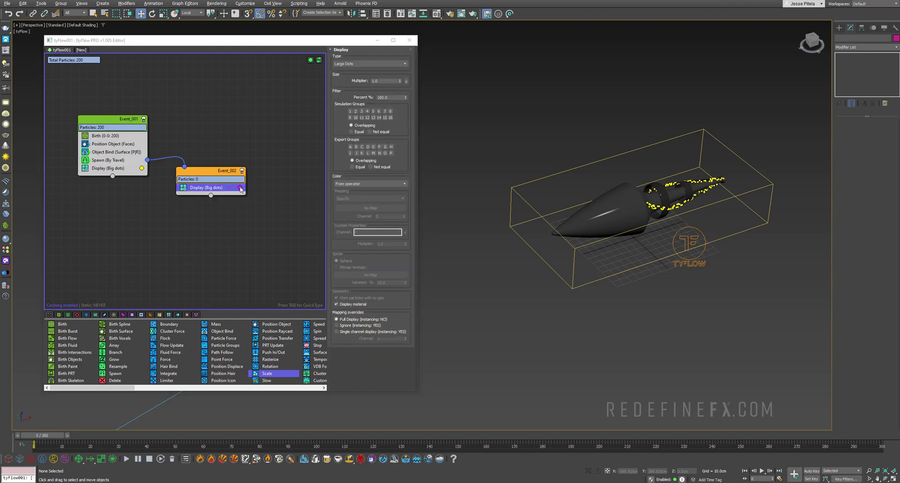
pyautogui.click(240, 187)
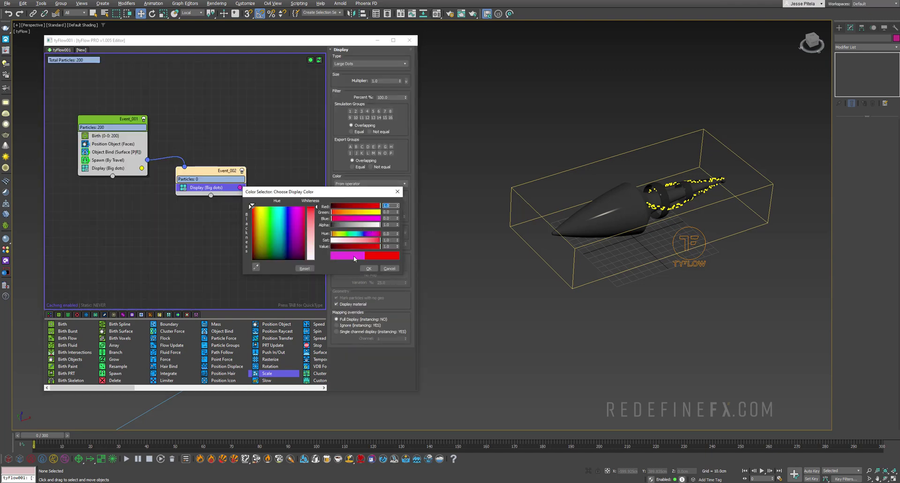
pyautogui.click(368, 268)
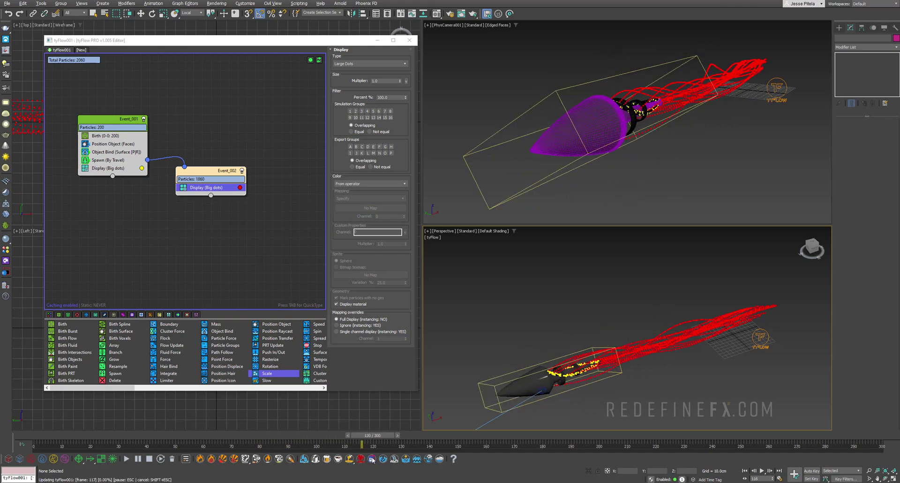
# Step: Scrub the timeline to about frame 81 and inspect the red particle trails behind the bullet up close
pyautogui.moveTo(253, 464); pyautogui.dragTo(291, 464)
pyautogui.moveTo(690, 321); pyautogui.dragTo(654, 276, button='middle')
pyautogui.scroll(5, 653, 276)
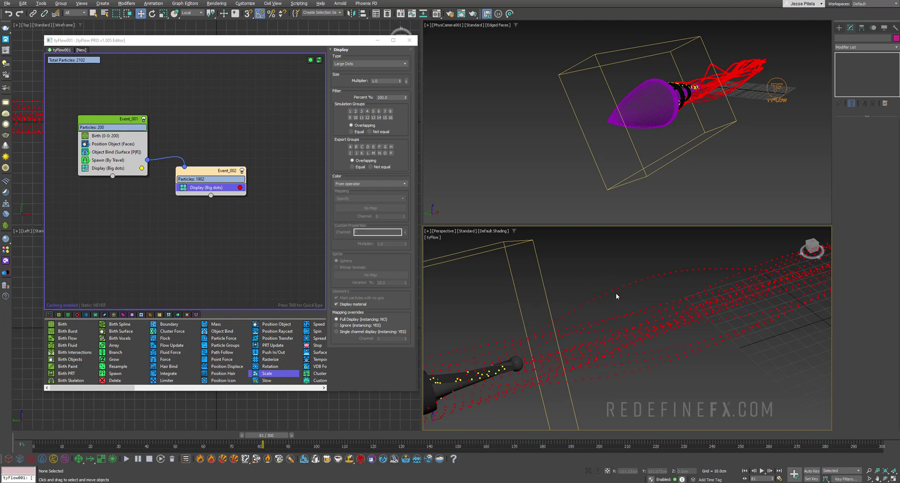
# Step: Switch to the video player, review the liquid trails in 07 Preview.mp4, pause it and return to 3ds Max
pyautogui.hotkey('alt', 'Tab')
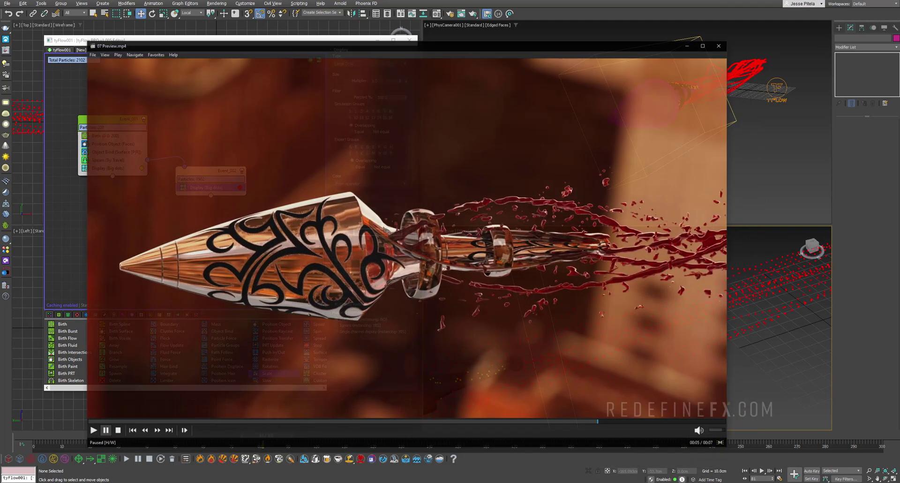
pyautogui.click(435, 189)
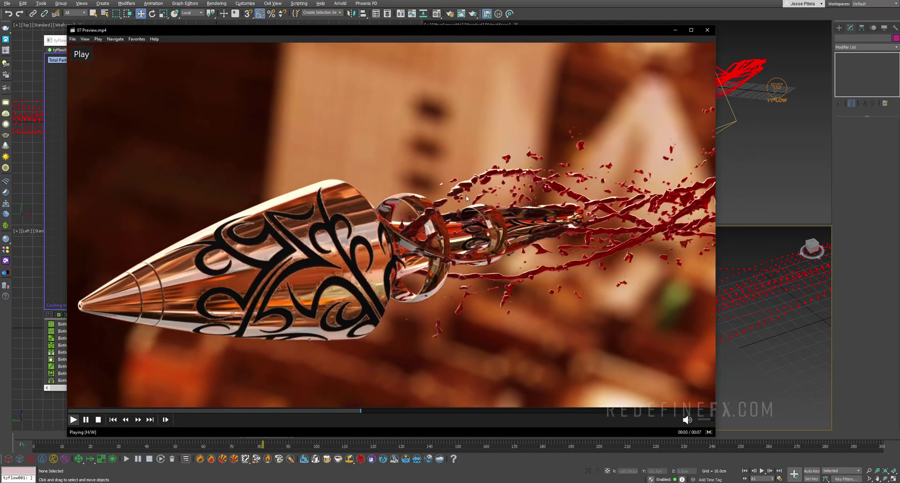
pyautogui.press('space')
pyautogui.click(676, 29)
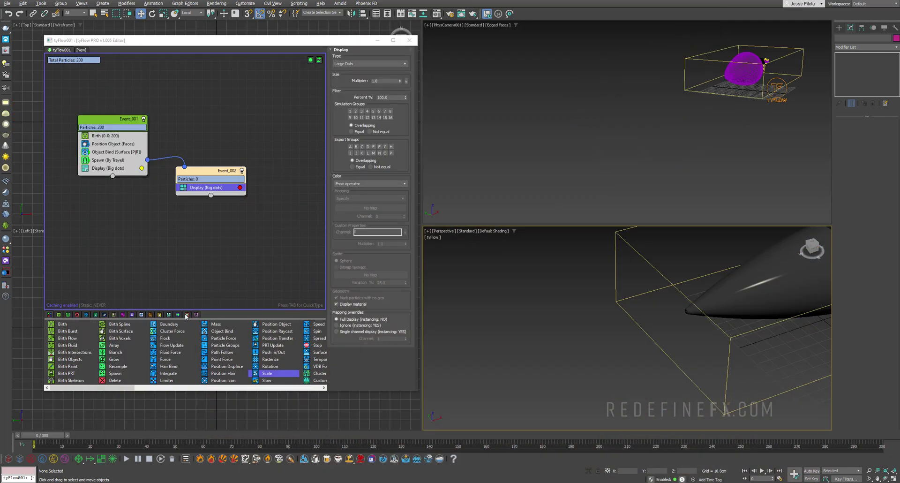
# Step: Add a Spread operator to Event_002 with a 2 cm random spread on all axes and compare it on and off
pyautogui.moveTo(269, 339); pyautogui.dragTo(192, 186)
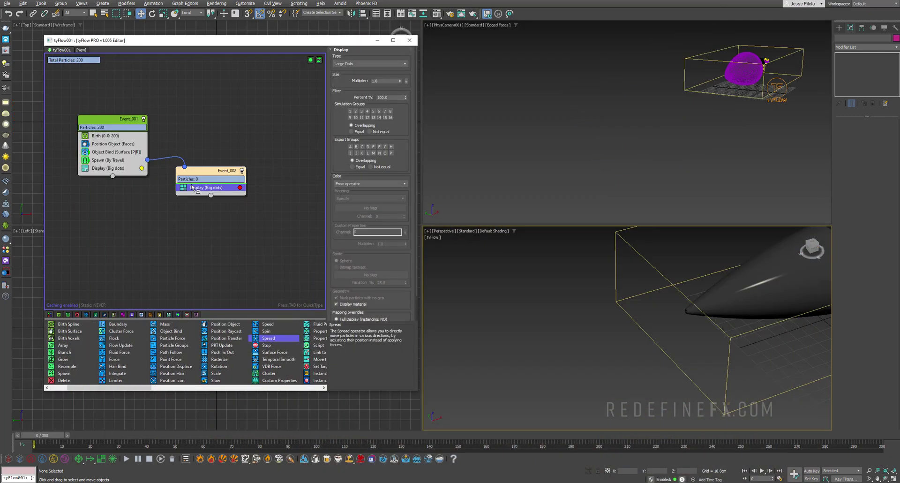
pyautogui.moveTo(192, 187); pyautogui.dragTo(190, 189)
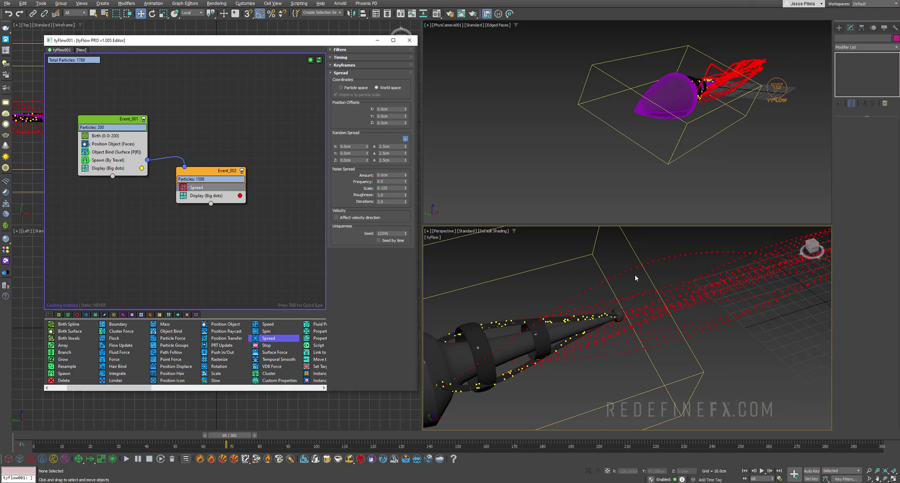
pyautogui.click(182, 189)
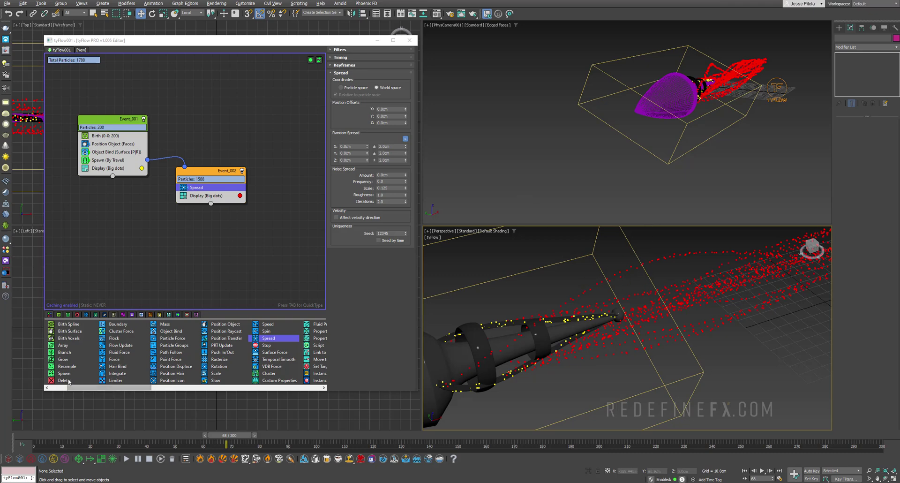
# Step: Add an on-entry Spawn operator after Spread in Event_002 and set its offspring to 3
pyautogui.moveTo(134, 390); pyautogui.dragTo(209, 196)
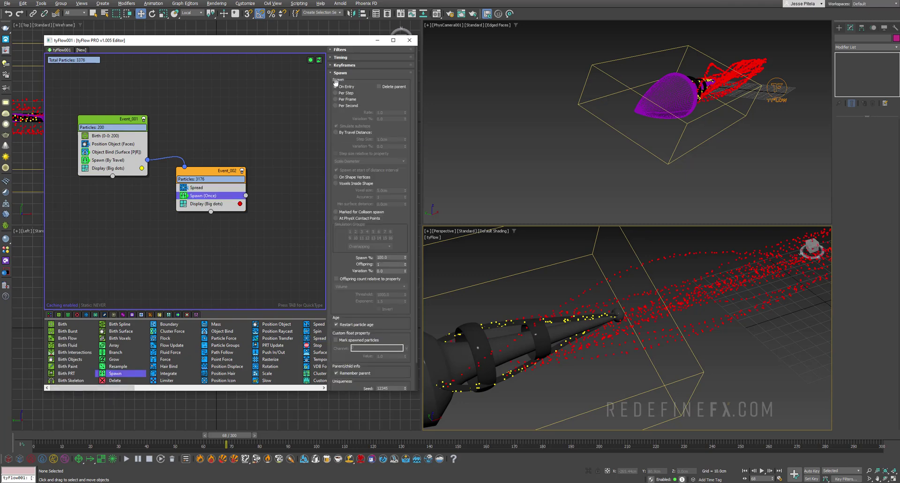
pyautogui.moveTo(348, 263); pyautogui.dragTo(363, 251)
pyautogui.write('3')
pyautogui.press('Return')
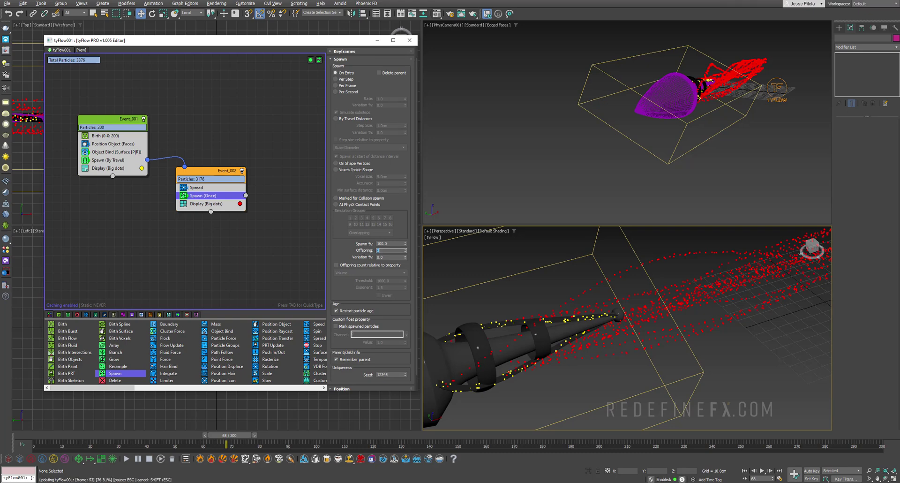
# Step: Copy the Spread and Display operators from Event_002 into a new Event_003 and set the copied display's colour to lime green
pyautogui.moveTo(201, 190); pyautogui.dragTo(161, 177, button='middle')
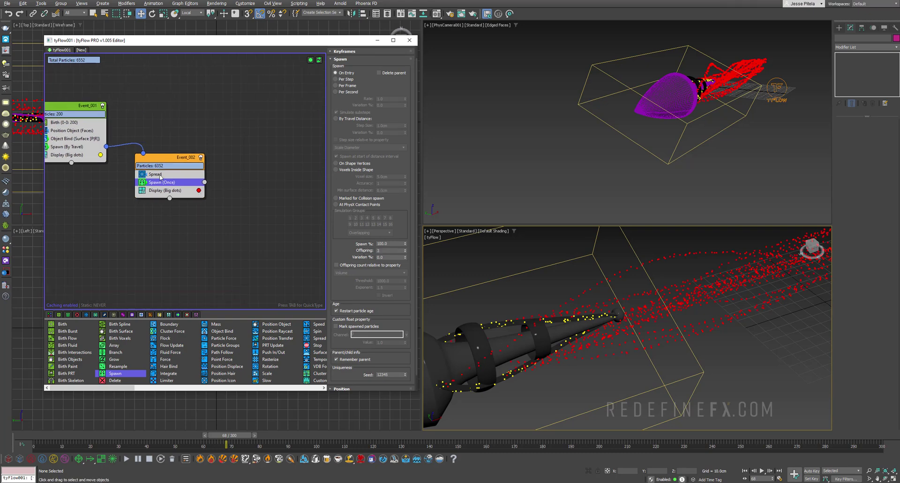
pyautogui.click(160, 175)
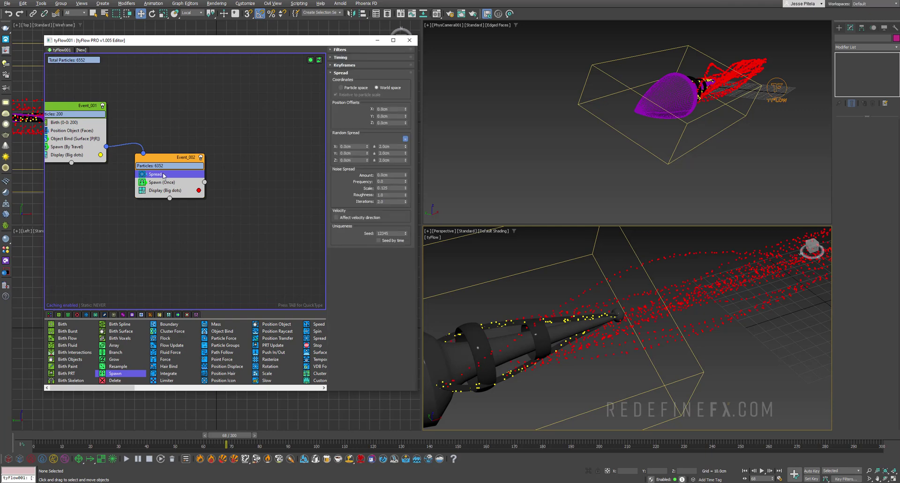
pyautogui.moveTo(161, 175); pyautogui.dragTo(228, 197)
pyautogui.click(173, 191)
pyautogui.keyDown('shift'); pyautogui.moveTo(167, 191); pyautogui.dragTo(264, 215); pyautogui.keyUp('shift')
pyautogui.click(283, 217)
pyautogui.click(308, 238)
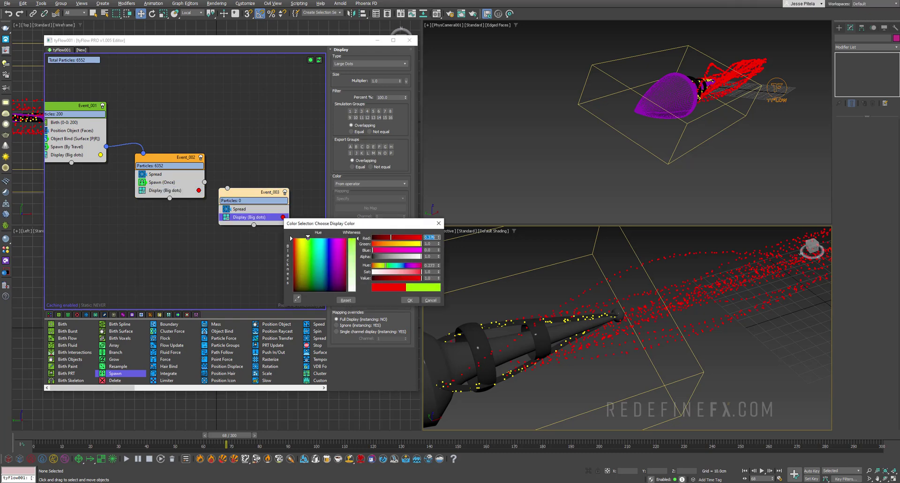
pyautogui.click(410, 301)
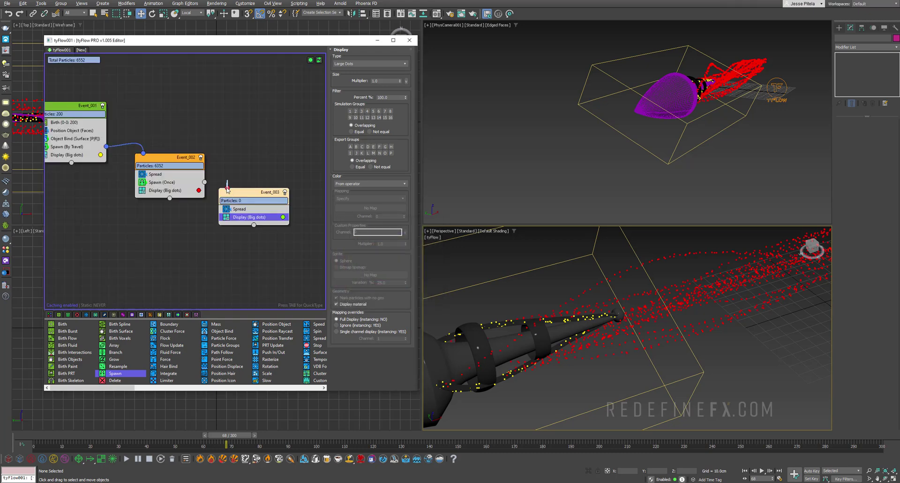
# Step: Connect the Spawn output of Event_002 to Event_003 and scrub the timeline to inspect the spawned particles around the trails
pyautogui.moveTo(227, 189); pyautogui.dragTo(205, 182)
pyautogui.scroll(-3, 711, 289)
pyautogui.moveTo(716, 285)
pyautogui.mouseDown(button='middle')
pyautogui.moveTo(699, 298)
pyautogui.moveTo(710, 289)
pyautogui.mouseUp(button='middle')
pyautogui.scroll(4, 535, 311)
pyautogui.moveTo(519, 321); pyautogui.dragTo(591, 311, button='middle')
pyautogui.scroll(-3, 544, 342)
pyautogui.scroll(-2, 500, 389)
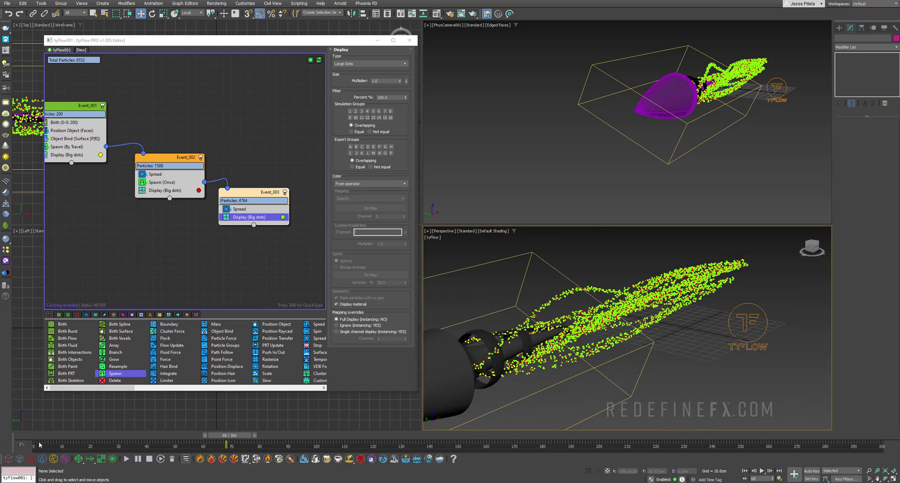
pyautogui.moveTo(40, 445); pyautogui.dragTo(276, 453)
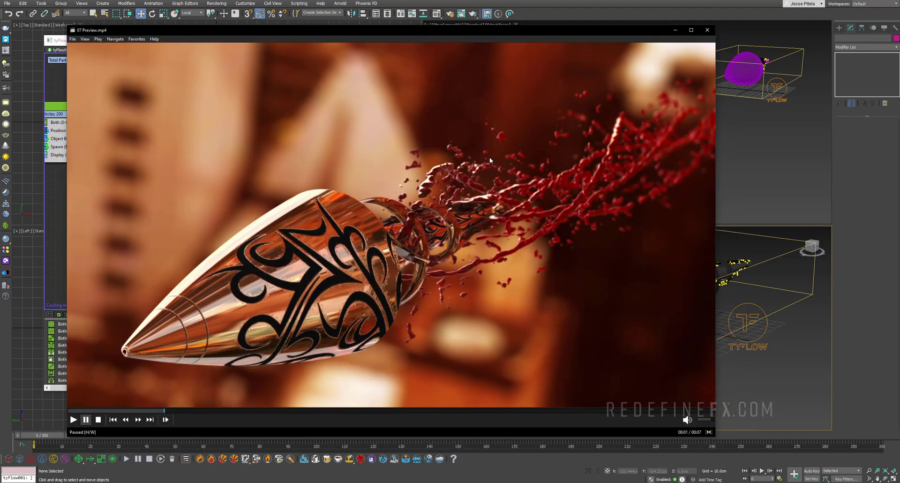
# Step: Return from the preview video to 3ds Max, disable tyFlow001 and clone its icon as tyFlow002
pyautogui.click(675, 30)
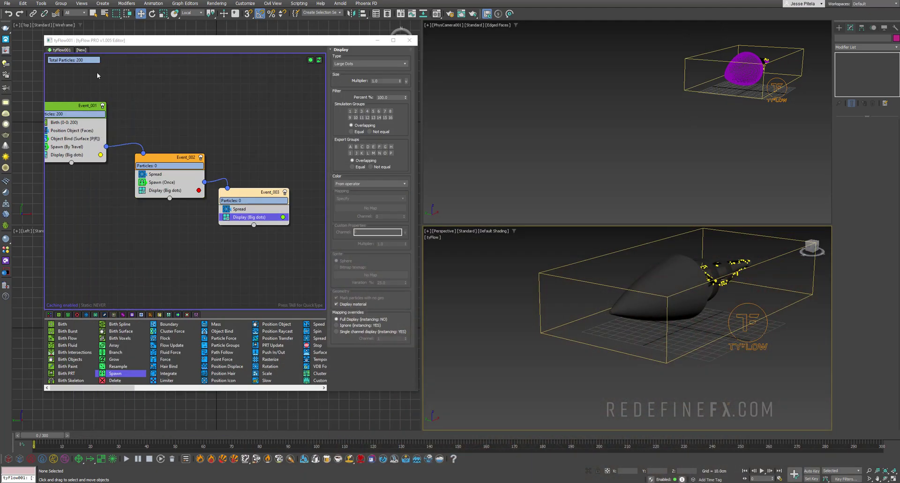
pyautogui.moveTo(87, 43); pyautogui.dragTo(117, 47)
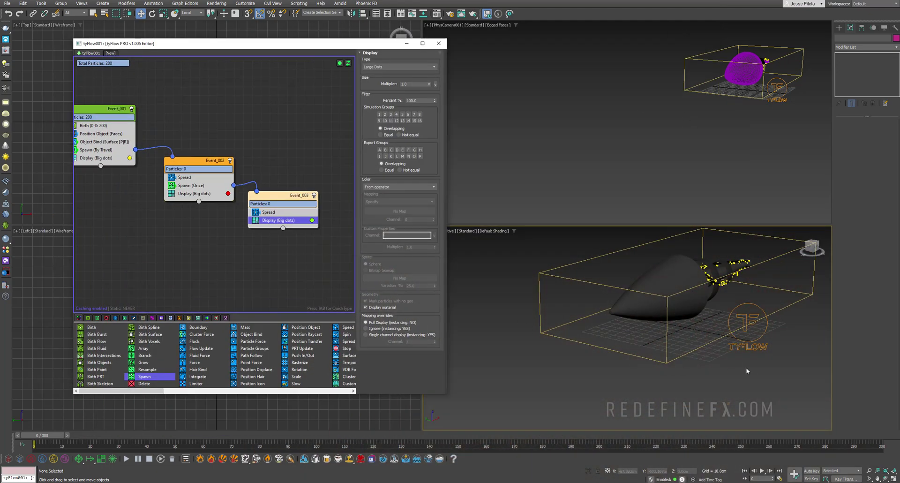
pyautogui.click(340, 63)
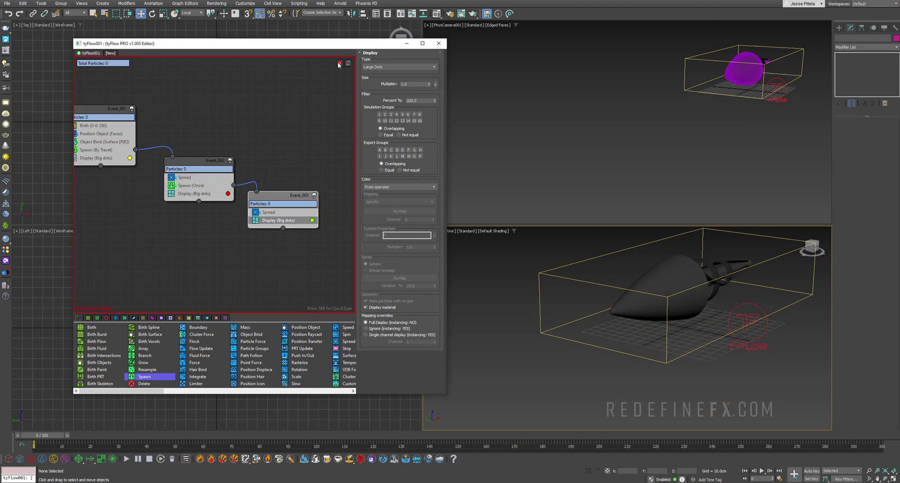
pyautogui.click(746, 327)
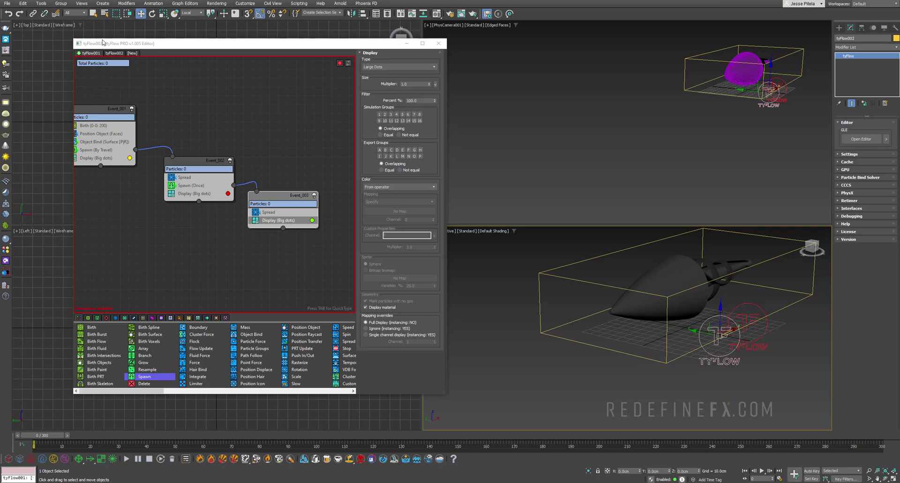
# Step: Open tyFlow002 in the editor, set its Birth total to 70 and enable the flow
pyautogui.click(115, 56)
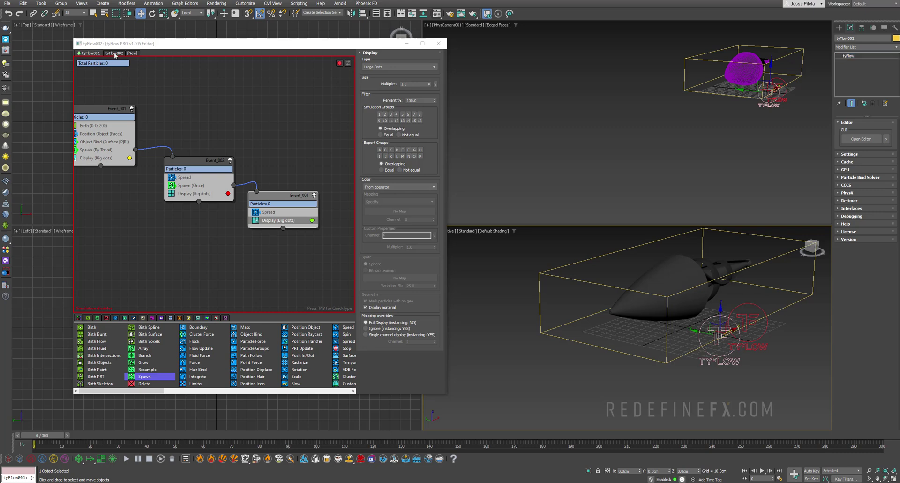
pyautogui.moveTo(449, 77); pyautogui.dragTo(437, 74)
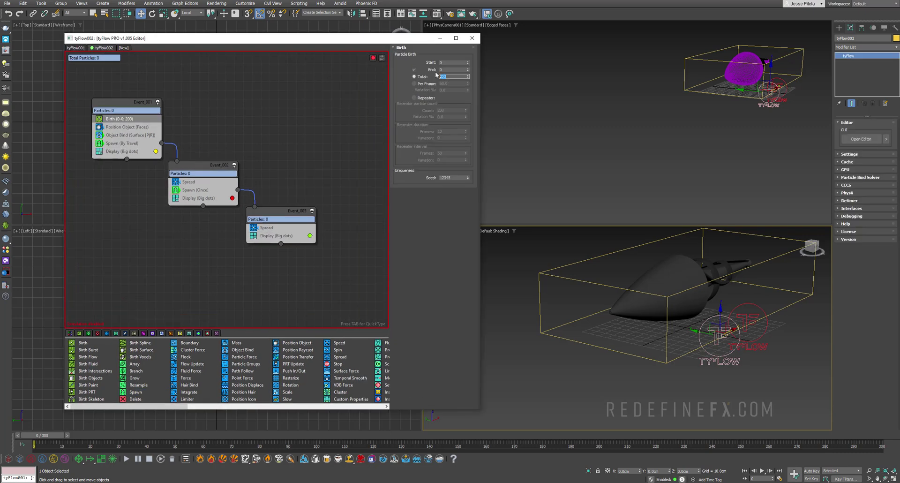
pyautogui.click(373, 58)
# Step: Switch to the video player, replay the start of 07 Preview.mp4 to study the liquid, pause it and return to 3ds Max
pyautogui.hotkey('alt', 'Tab')
pyautogui.press('space')
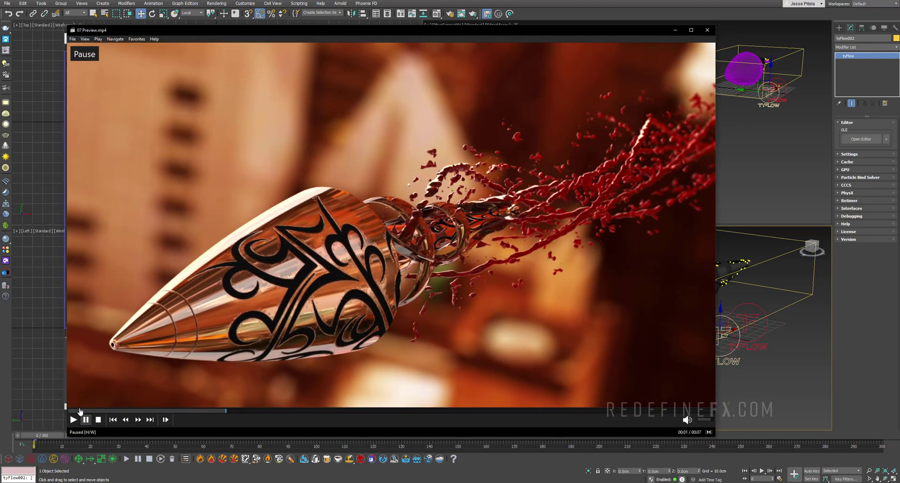
pyautogui.click(78, 411)
pyautogui.press('space')
pyautogui.press('space')
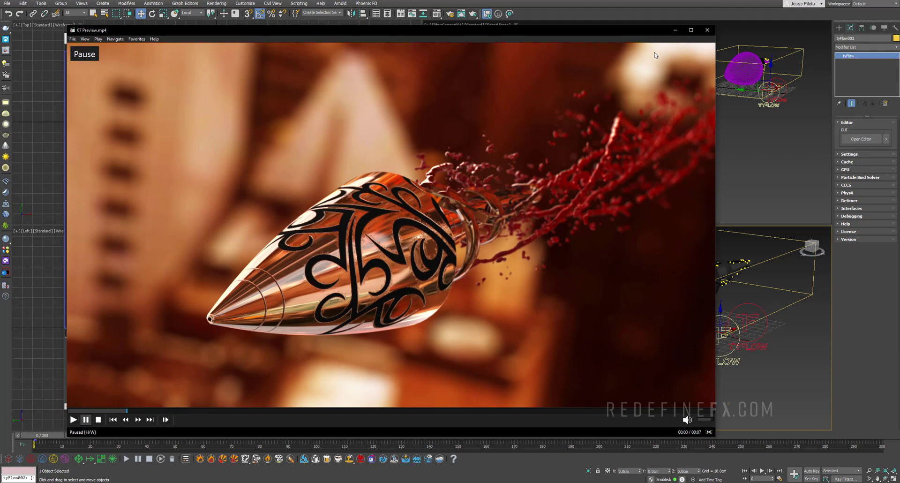
pyautogui.click(675, 29)
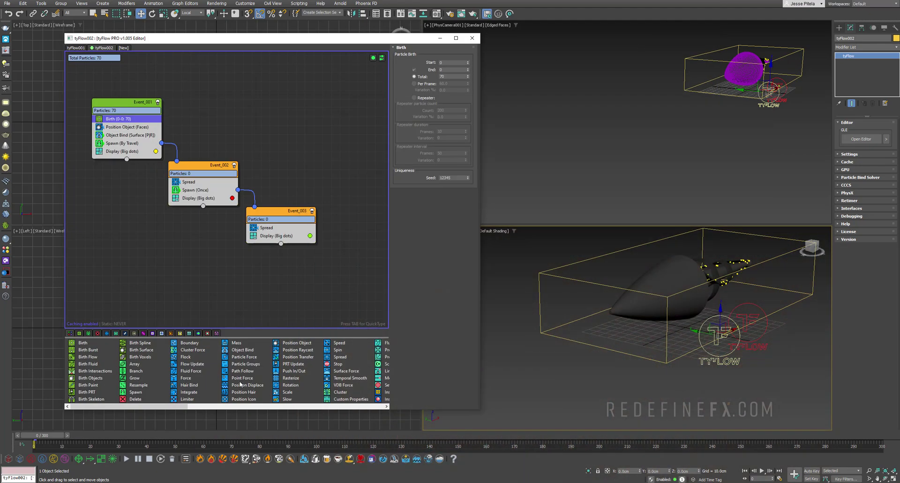
# Step: Replace Spread in Event_002 with a Random 3D Speed of 1 cm and 15% variation, and disable Spawn to preview the motion
pyautogui.moveTo(340, 343); pyautogui.dragTo(196, 183)
pyautogui.press('/')
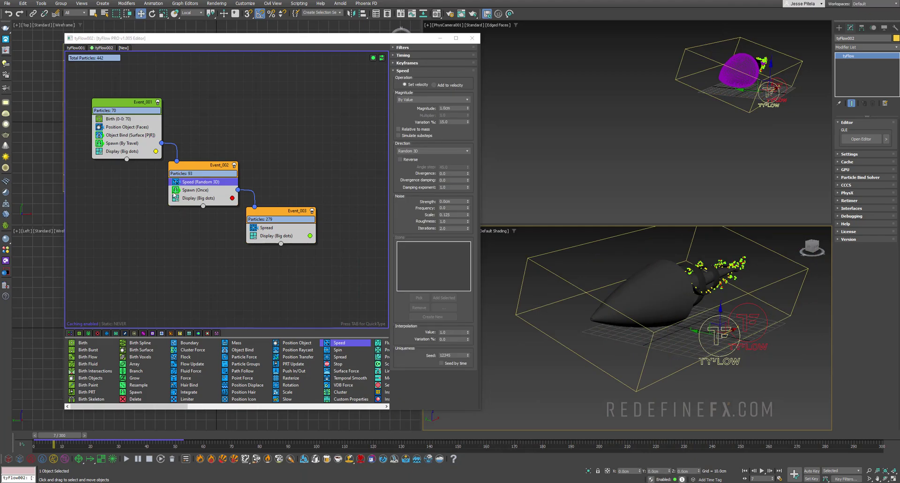
pyautogui.click(176, 190)
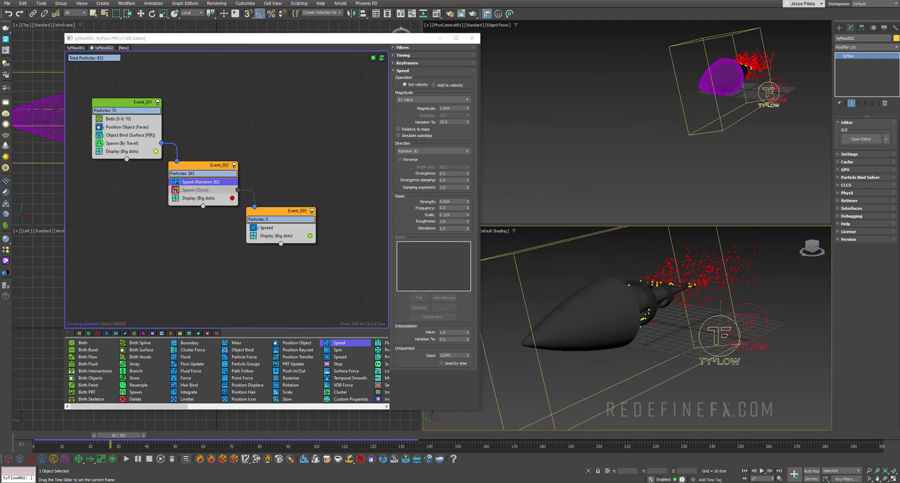
pyautogui.press('w')
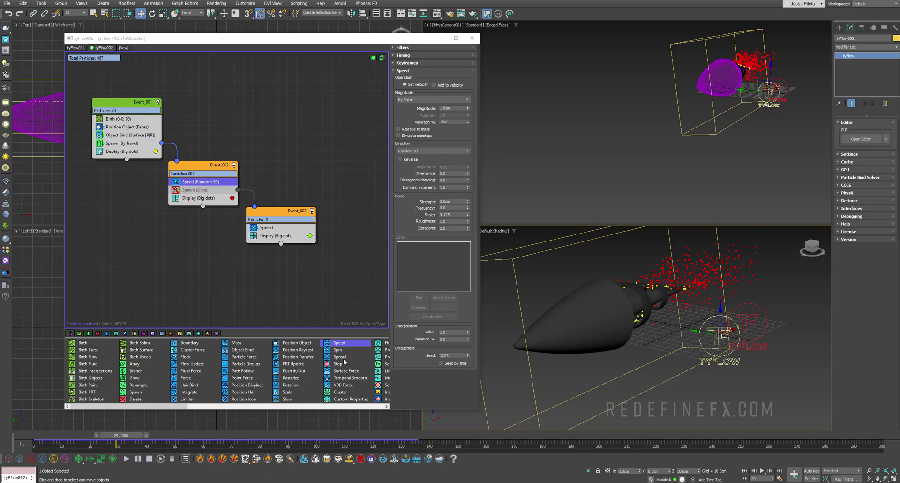
# Step: Add a Slow operator after Speed in Event_002 and adjust its velocity slowdown percentage
pyautogui.click(283, 402)
pyautogui.moveTo(284, 402); pyautogui.dragTo(192, 190)
pyautogui.click(438, 85)
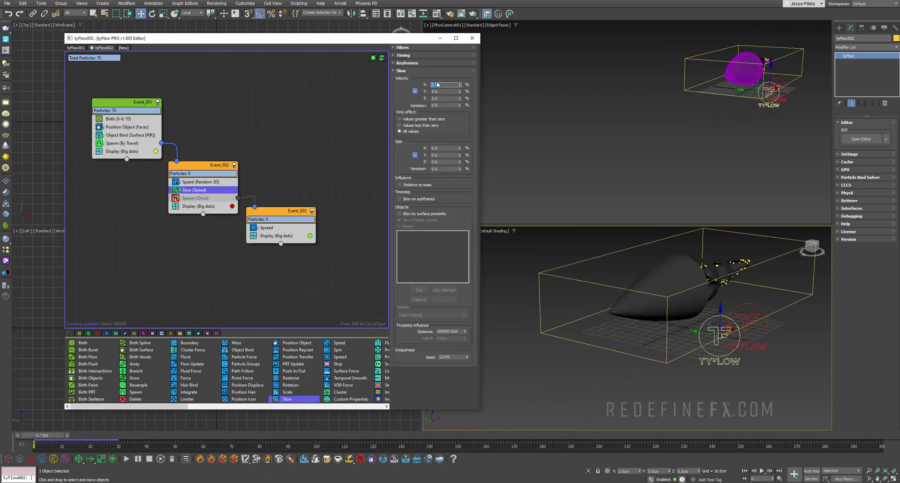
pyautogui.press('Return')
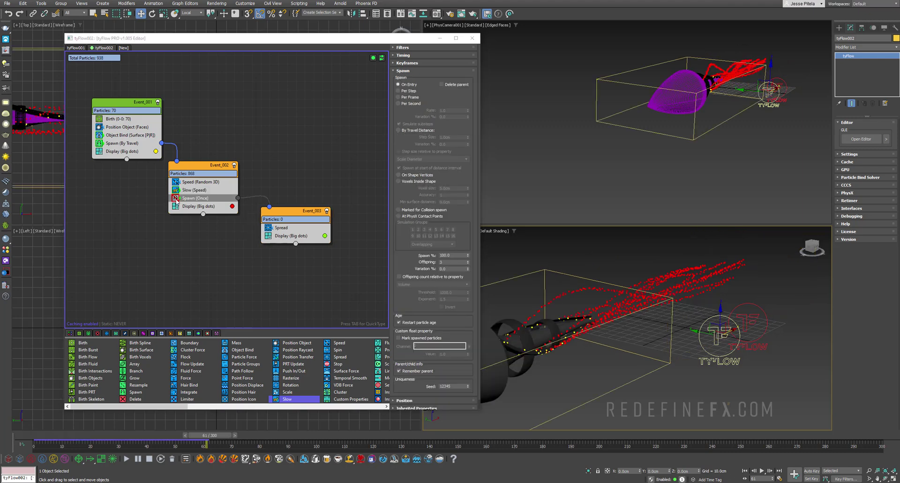
# Step: Re-enable the Spawn operator in Event_002 and set it to 70% spawn with 8 offspring
pyautogui.click(176, 198)
pyautogui.click(175, 198)
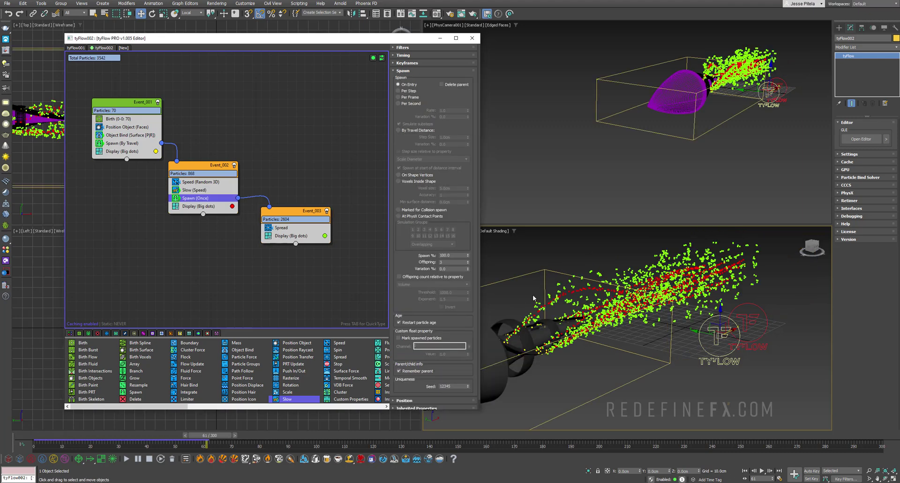
pyautogui.moveTo(209, 435); pyautogui.dragTo(189, 441)
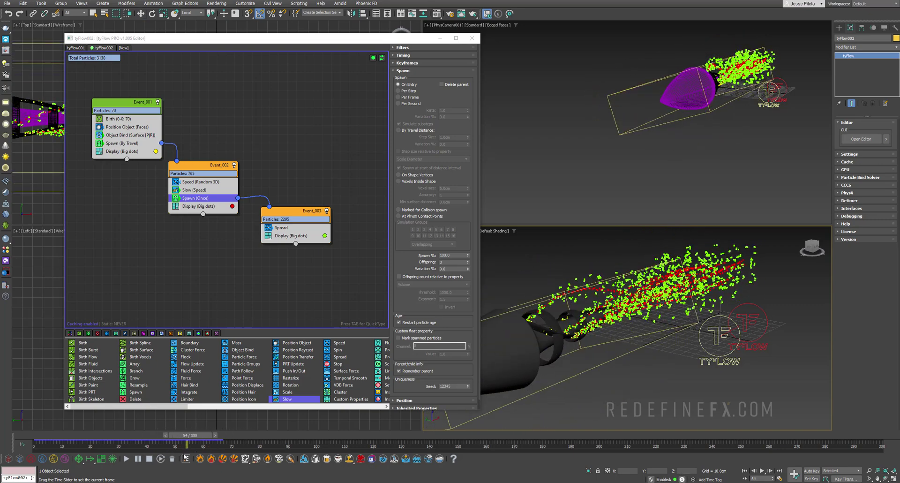
pyautogui.doubleClick(458, 255)
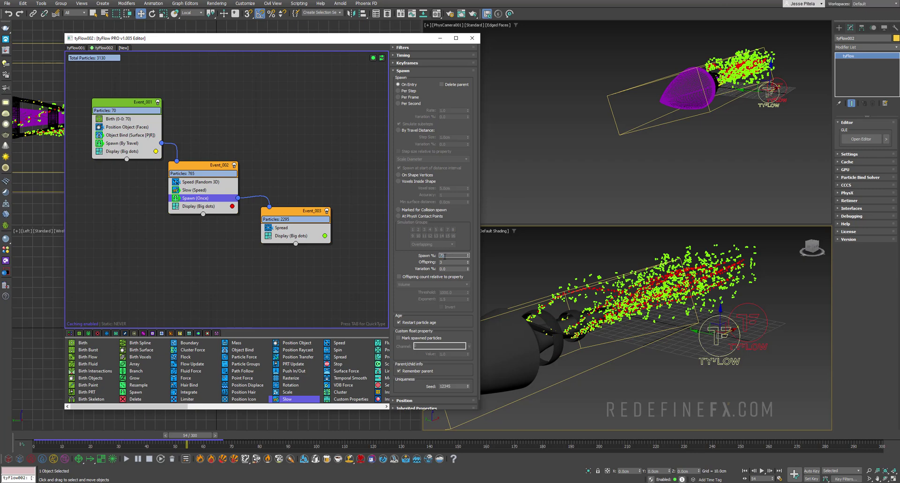
pyautogui.write('70')
pyautogui.press('Tab')
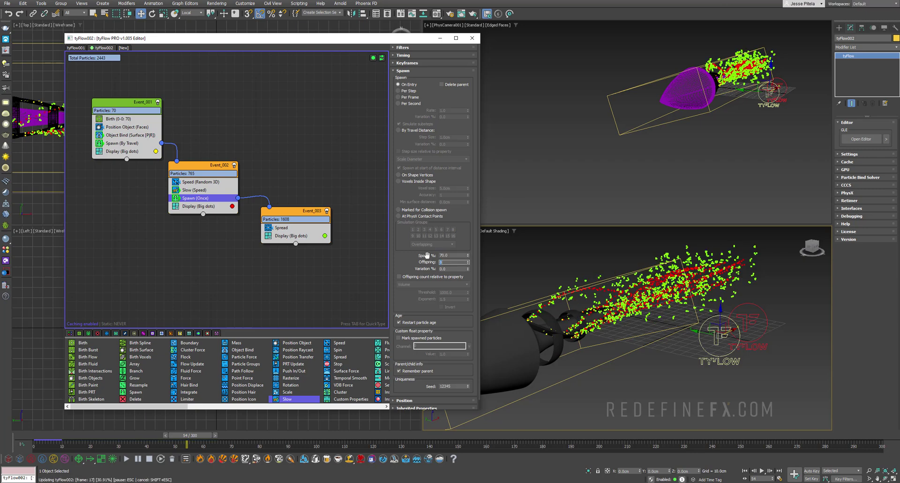
pyautogui.scroll(5, 631, 290)
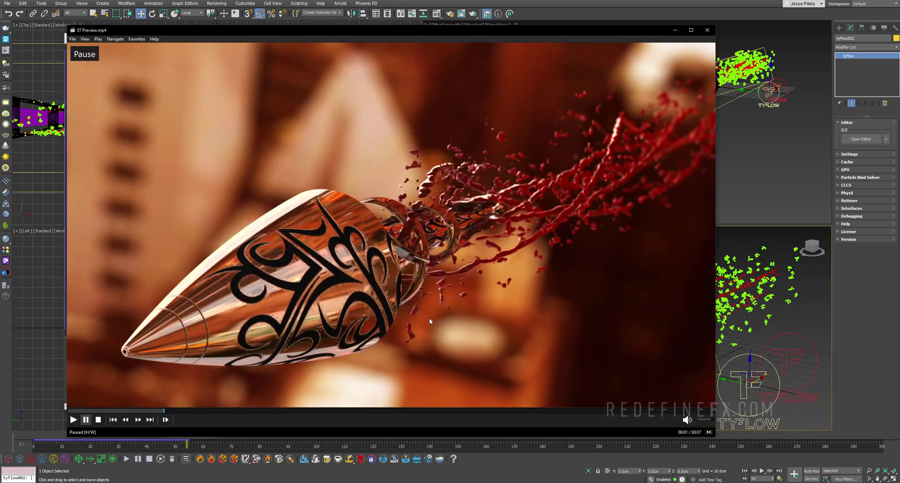
# Step: Review the scattered droplets around the liquid trails in 07 Preview.mp4
pyautogui.click(427, 155)
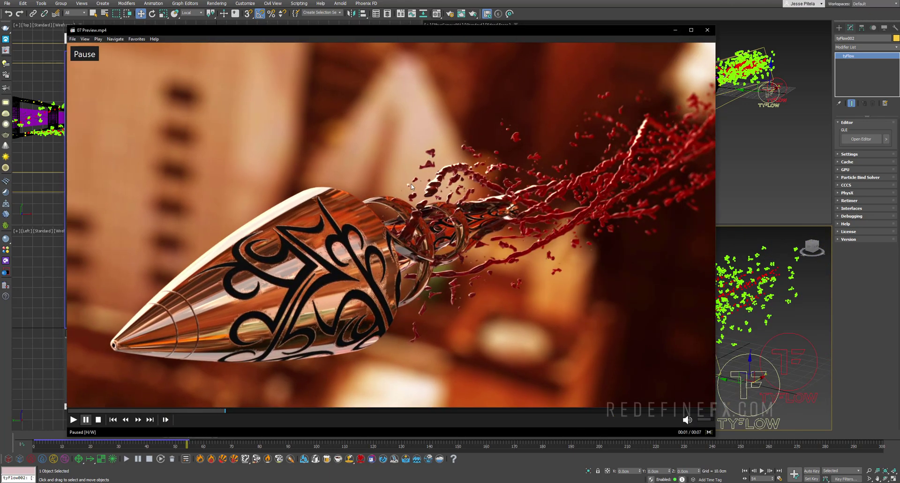
pyautogui.click(544, 143)
pyautogui.click(544, 143)
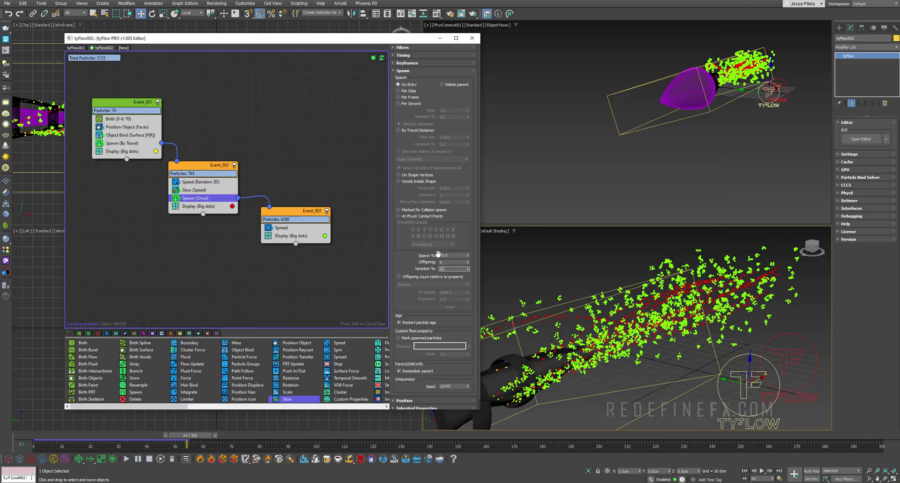
# Step: Rewind to frame 0, add a Stop operator after Spread in Event_003 and set its timing to Particle Age
pyautogui.moveTo(188, 435); pyautogui.dragTo(34, 462)
pyautogui.press('w')
pyautogui.click(345, 365)
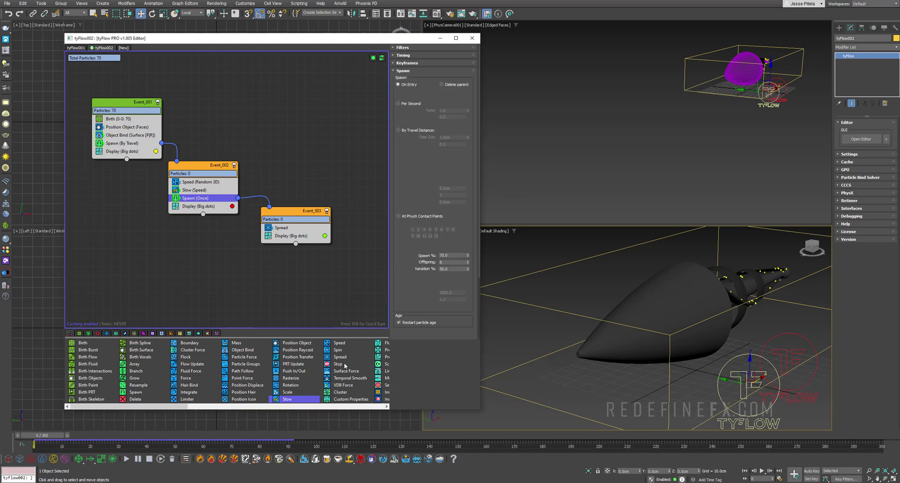
pyautogui.moveTo(345, 365); pyautogui.dragTo(282, 235)
pyautogui.click(407, 55)
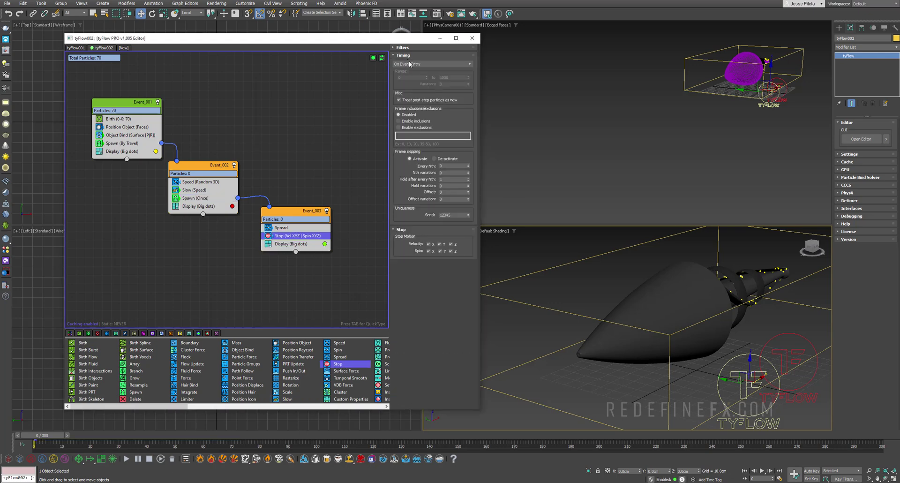
pyautogui.click(410, 64)
pyautogui.click(407, 88)
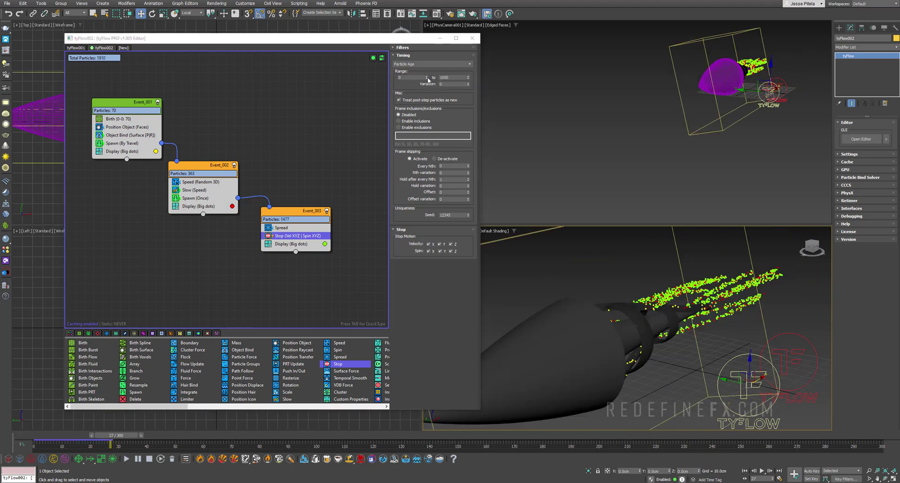
# Step: Set the start of the Stop operator's particle age range to 40 and check the trails up to about frame 161
pyautogui.moveTo(427, 78); pyautogui.dragTo(424, 52)
pyautogui.click(411, 76)
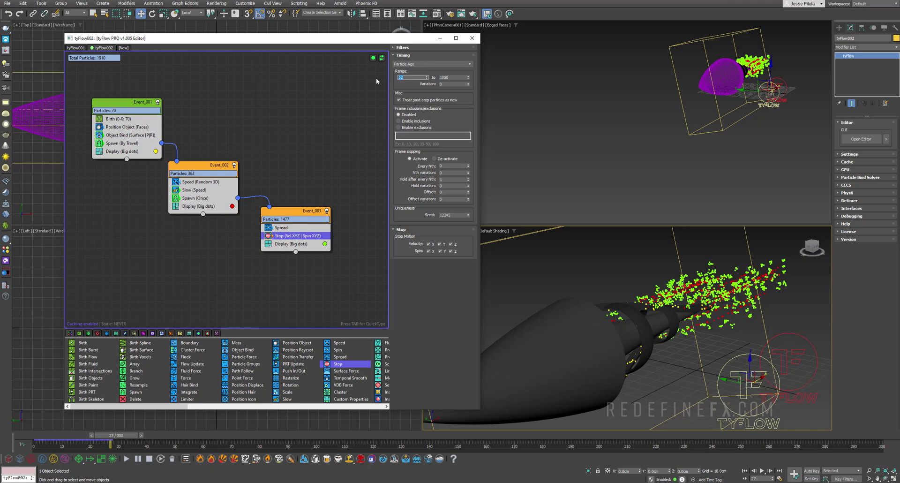
pyautogui.write('40')
pyautogui.press('Return')
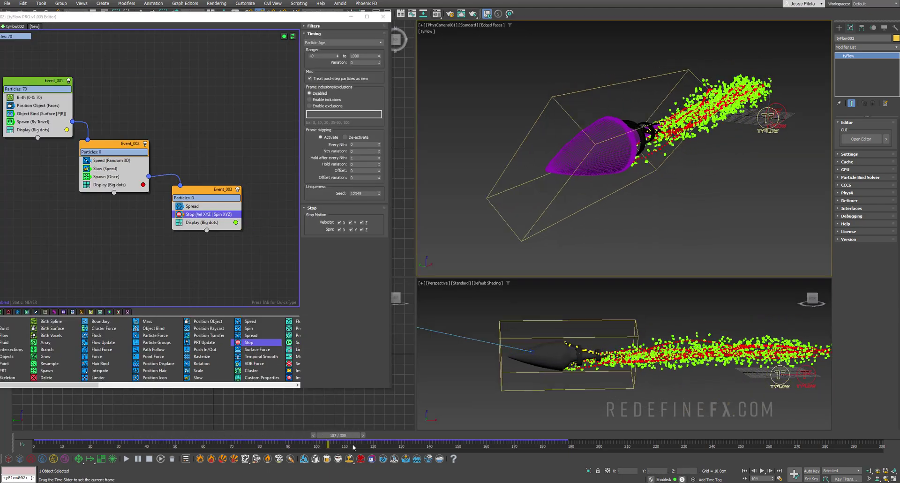
pyautogui.moveTo(427, 452); pyautogui.dragTo(489, 454)
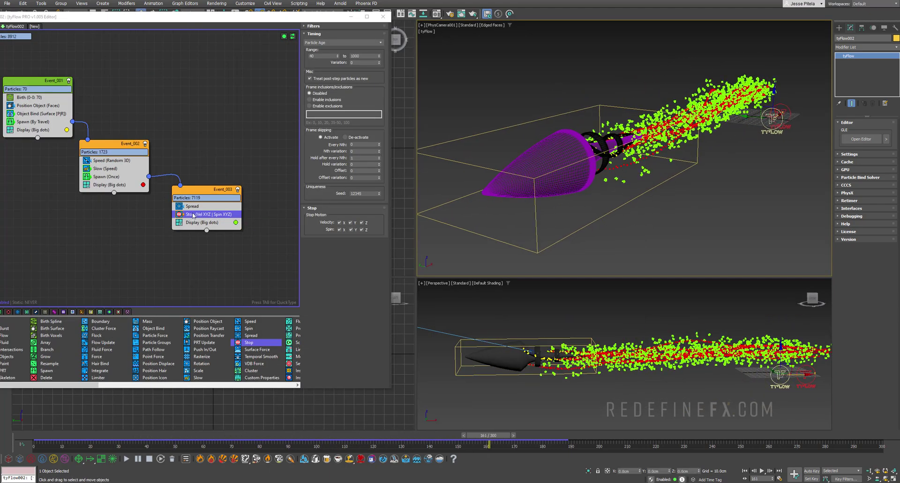
# Step: Copy the Stop operator from Event_003 into Event_002, between Slow and Spawn
pyautogui.moveTo(106, 144); pyautogui.dragTo(108, 149)
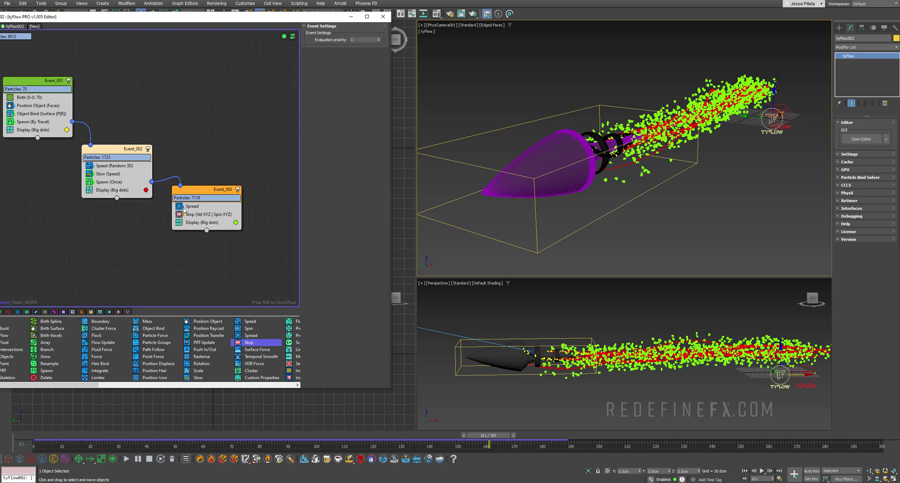
pyautogui.click(194, 215)
pyautogui.moveTo(195, 217); pyautogui.dragTo(105, 182)
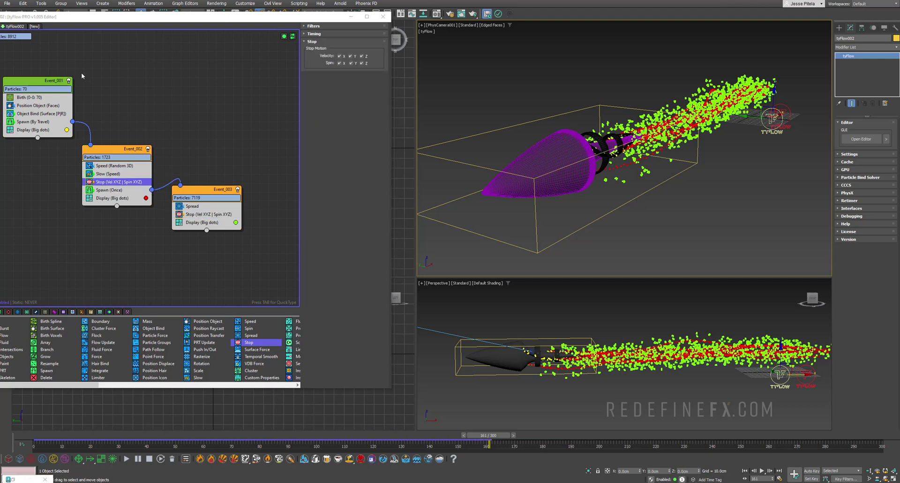
# Step: Switch to the tyFlow001 graph, return to frame 0 and enable its simulation
pyautogui.moveTo(63, 21); pyautogui.dragTo(115, 28)
pyautogui.click(45, 34)
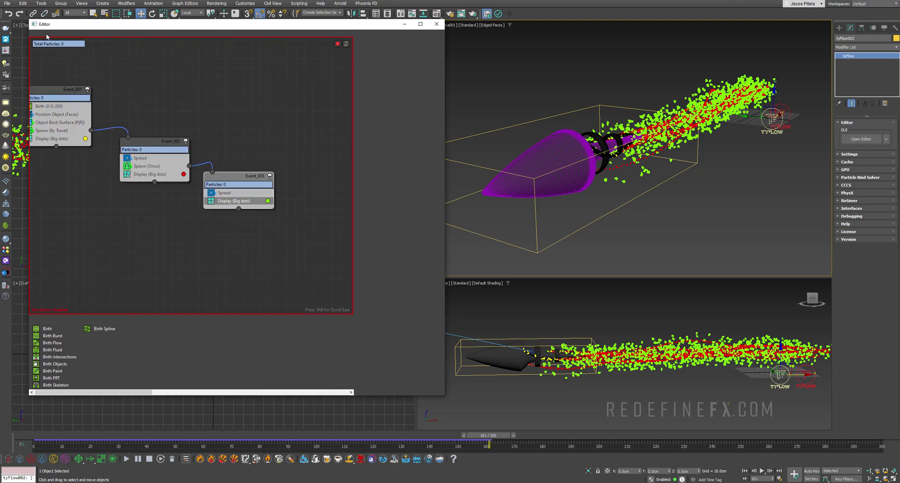
pyautogui.click(36, 435)
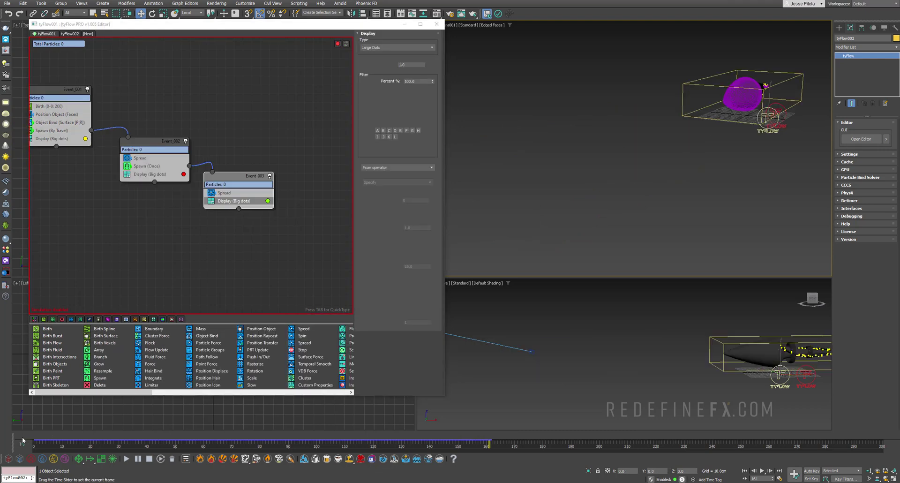
pyautogui.click(337, 43)
pyautogui.moveTo(703, 106); pyautogui.dragTo(663, 120, button='middle')
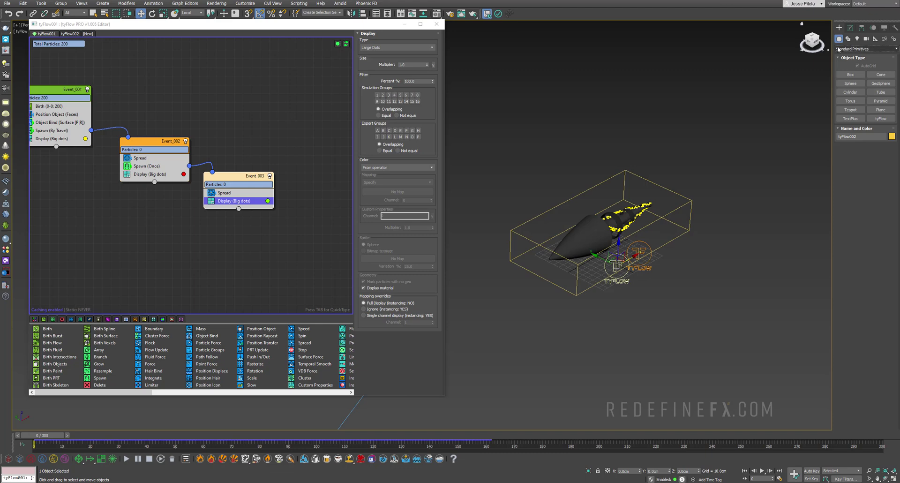
# Step: Create a tyMesher object beside the bullet's tyFlow icons and show its settings
pyautogui.click(839, 48)
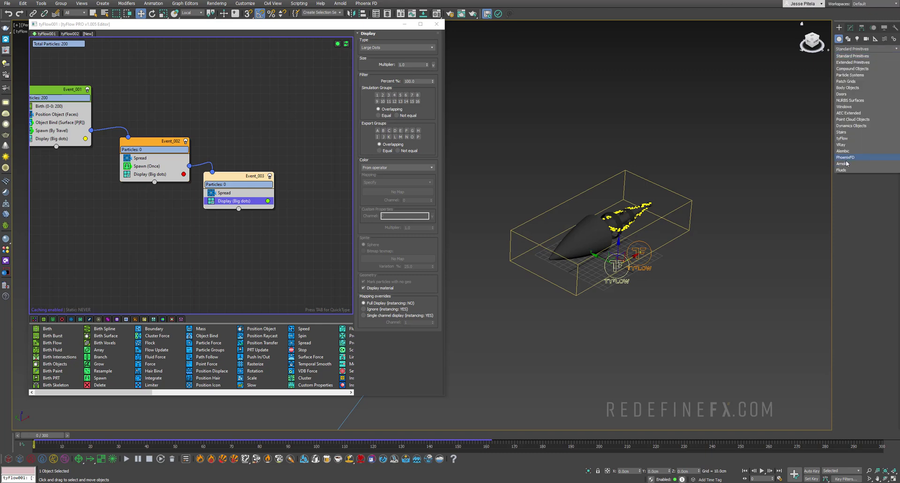
pyautogui.click(849, 138)
pyautogui.click(881, 74)
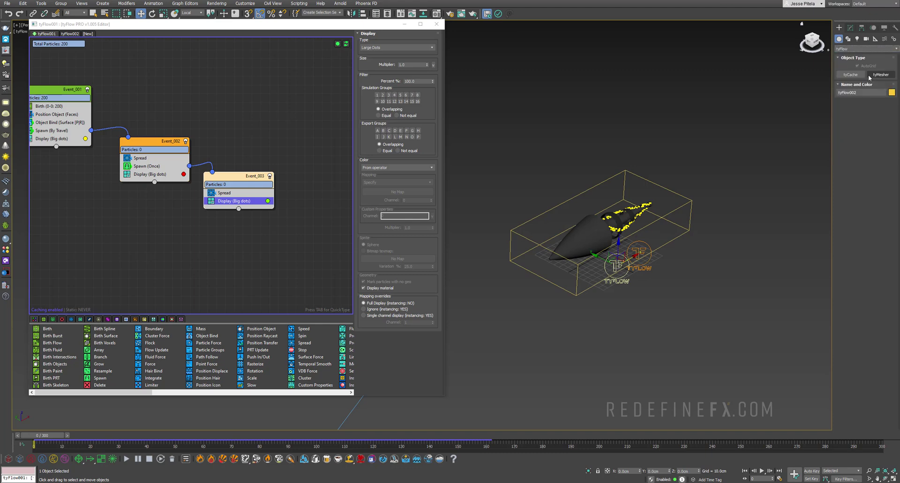
pyautogui.click(690, 272)
pyautogui.moveTo(695, 278); pyautogui.dragTo(702, 286)
pyautogui.click(850, 28)
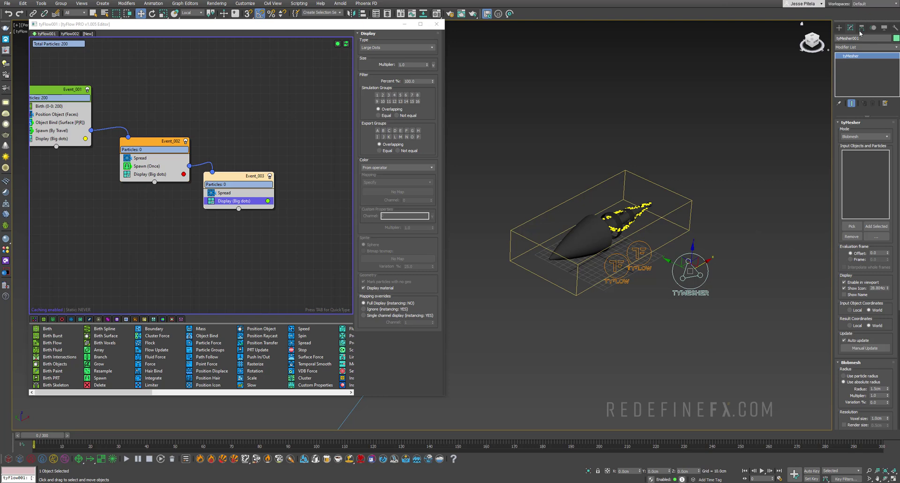
# Step: Pick tyFlow001 from the scene as the tyMesher's input object
pyautogui.click(853, 226)
pyautogui.click(852, 227)
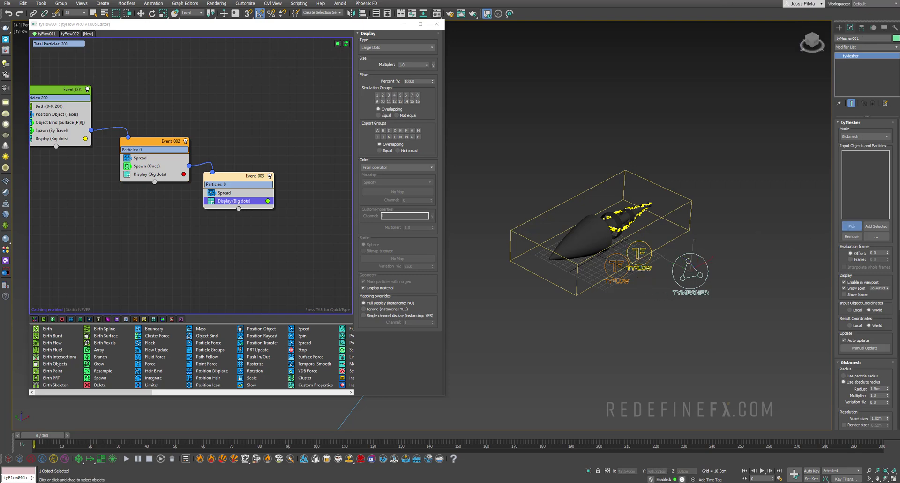
pyautogui.click(643, 263)
pyautogui.scroll(5, 626, 210)
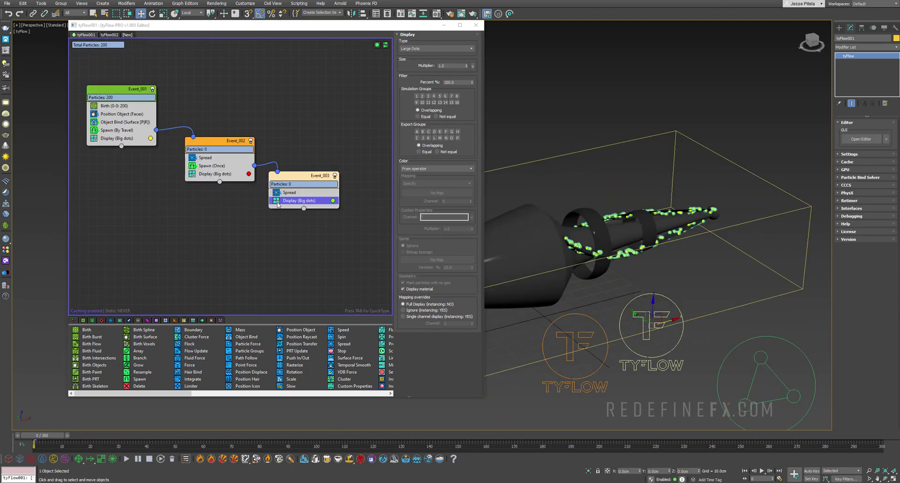
# Step: Disable the Display operators in all events of tyFlow001 and tyFlow002, and advance to frame 61 to check the meshed trails
pyautogui.click(276, 201)
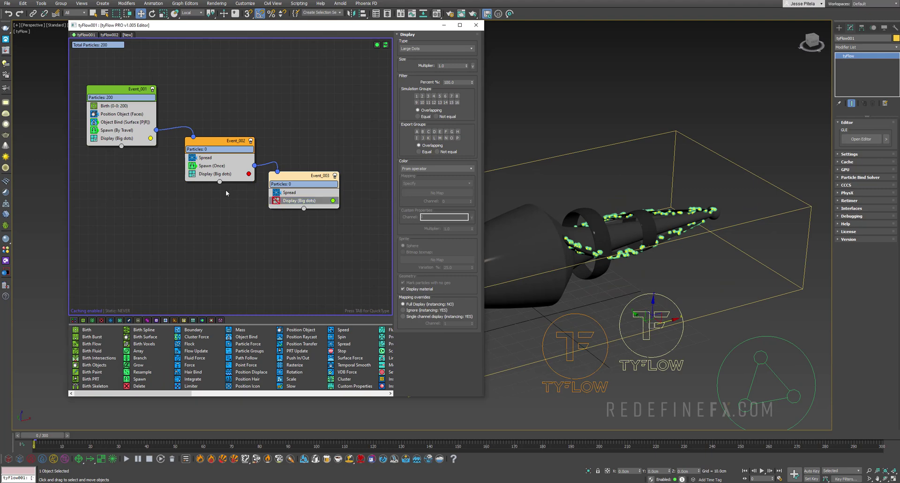
pyautogui.click(192, 174)
pyautogui.click(94, 138)
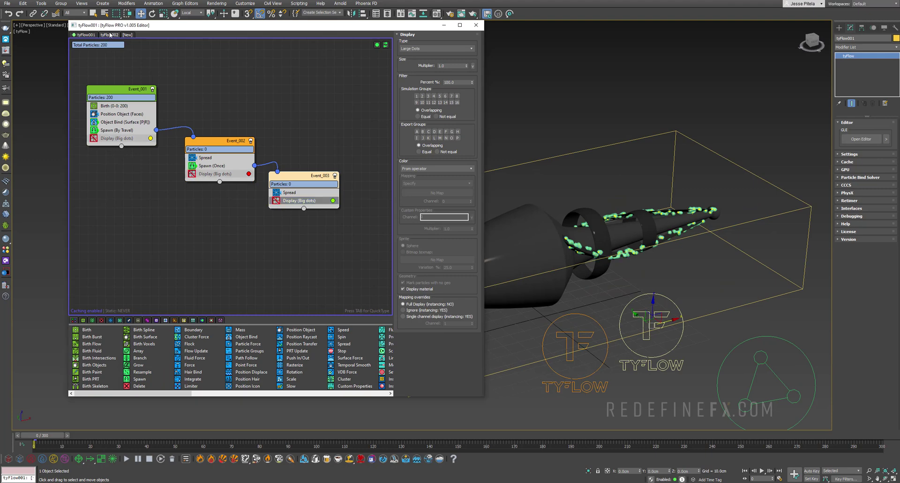
pyautogui.click(276, 233)
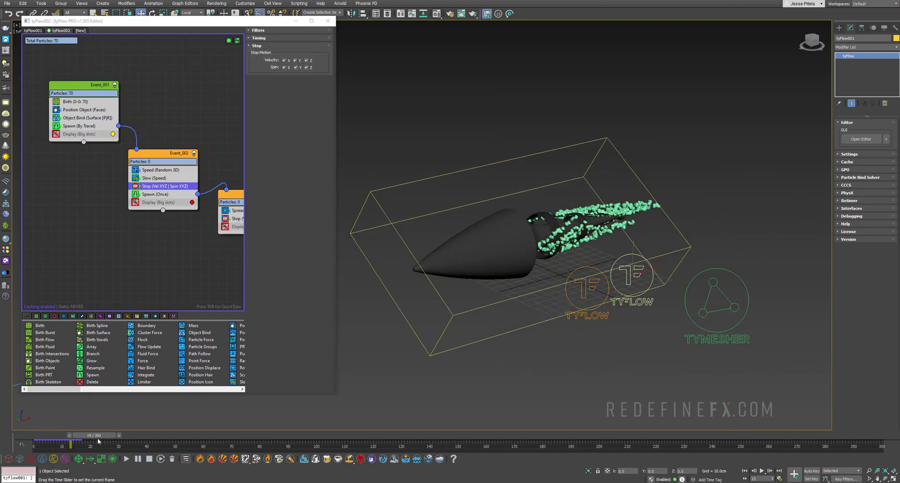
pyautogui.moveTo(98, 441); pyautogui.dragTo(203, 446)
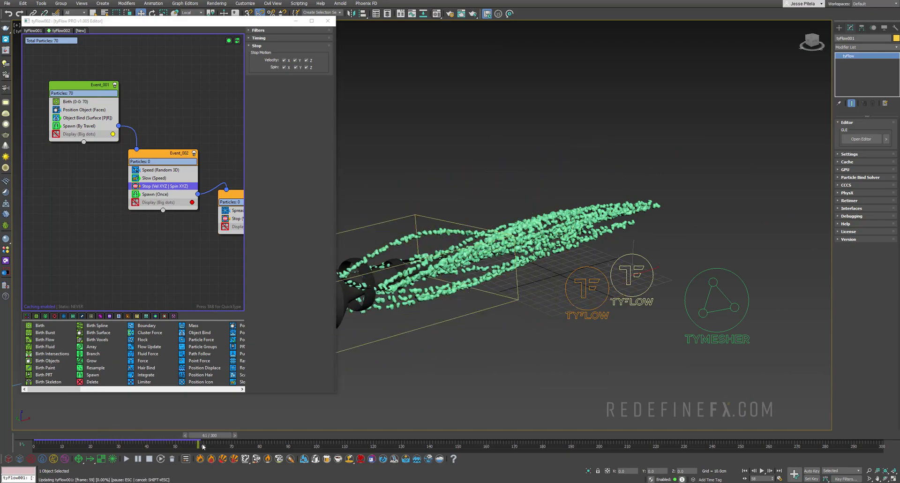
pyautogui.keyDown('alt'); pyautogui.moveTo(441, 263); pyautogui.dragTo(479, 221, button='middle'); pyautogui.keyUp('alt')
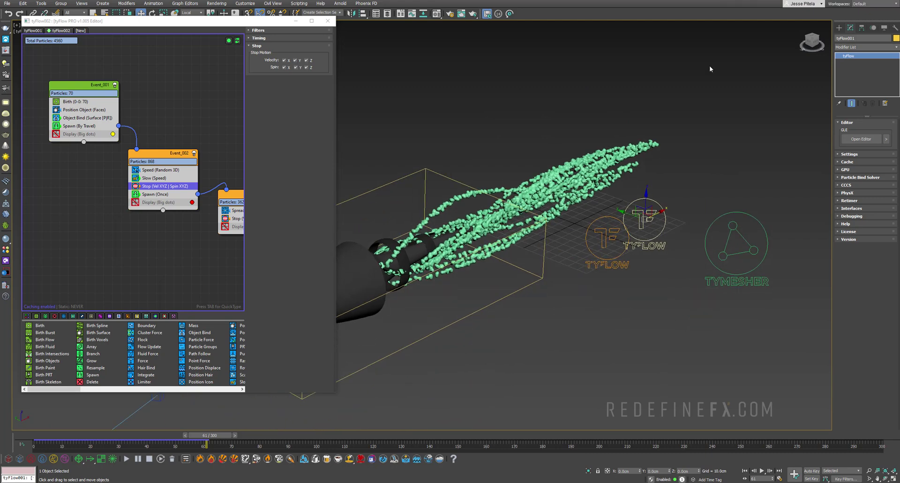
# Step: Set the tyMesher's absolute radius to 2 cm and its voxel size to 0.9 cm
pyautogui.click(746, 244)
pyautogui.scroll(3, 491, 189)
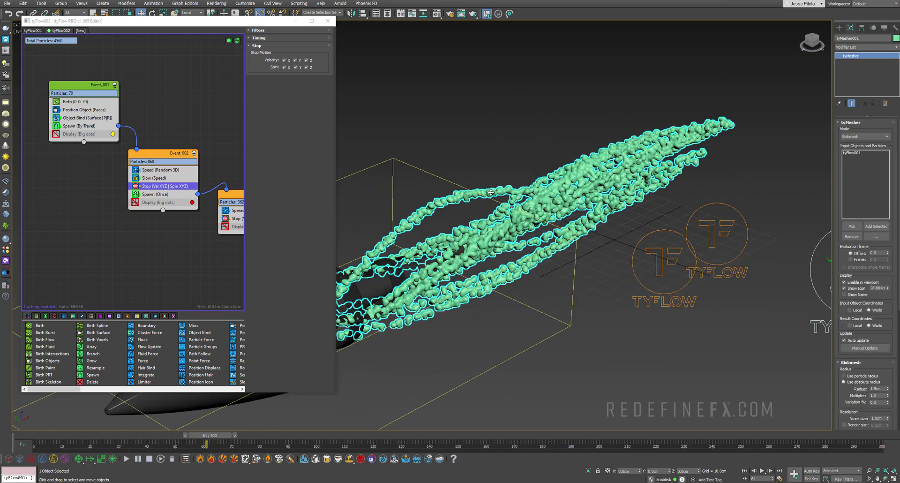
pyautogui.scroll(-5, 867, 281)
pyautogui.doubleClick(871, 237)
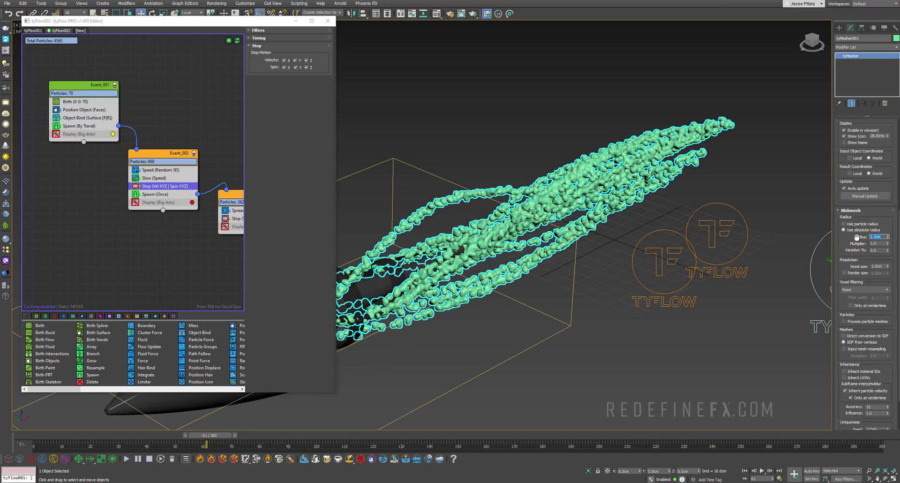
pyautogui.write('2')
pyautogui.press('Return')
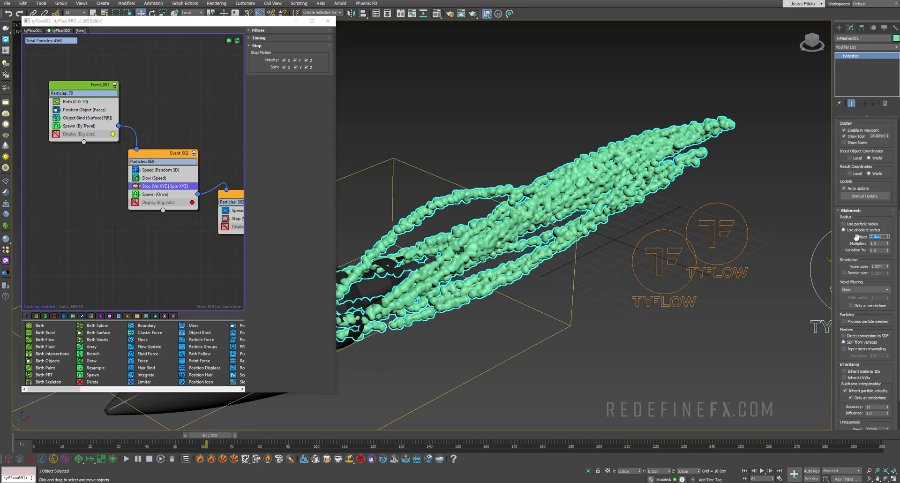
pyautogui.doubleClick(884, 266)
pyautogui.write('0.9')
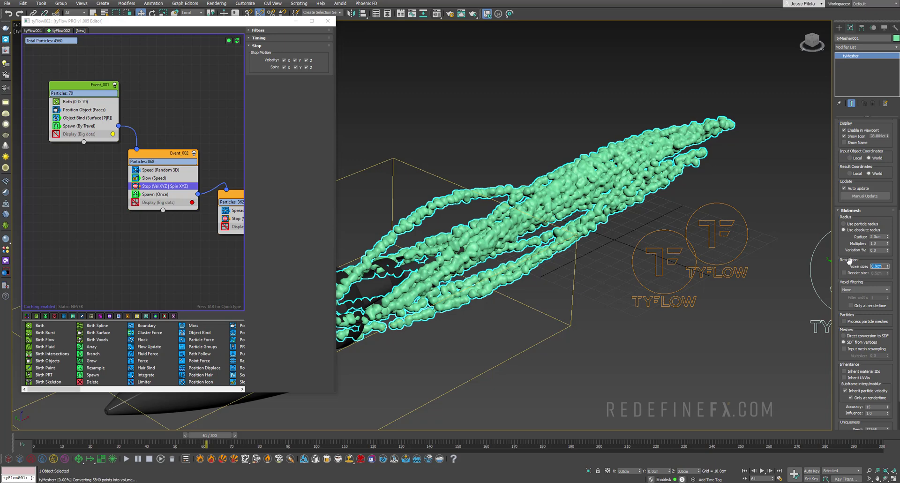
pyautogui.press('Return')
# Step: Apply Gaussian voxel filtering to the tyMesher and inspect the smoothed trails
pyautogui.click(863, 290)
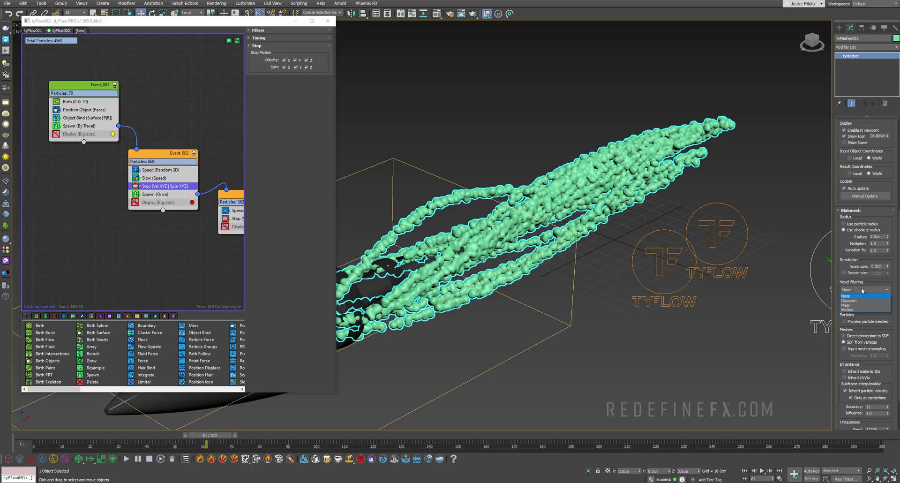
pyautogui.click(859, 300)
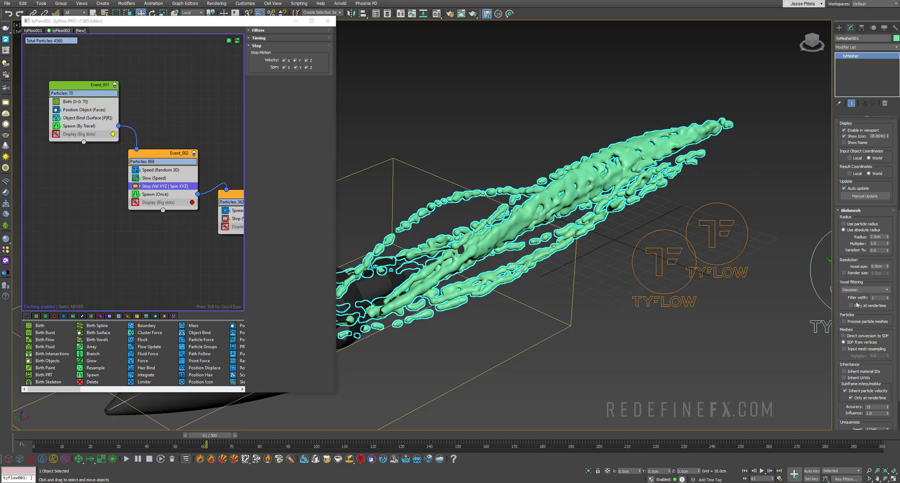
pyautogui.scroll(3, 492, 206)
pyautogui.scroll(-3, 509, 222)
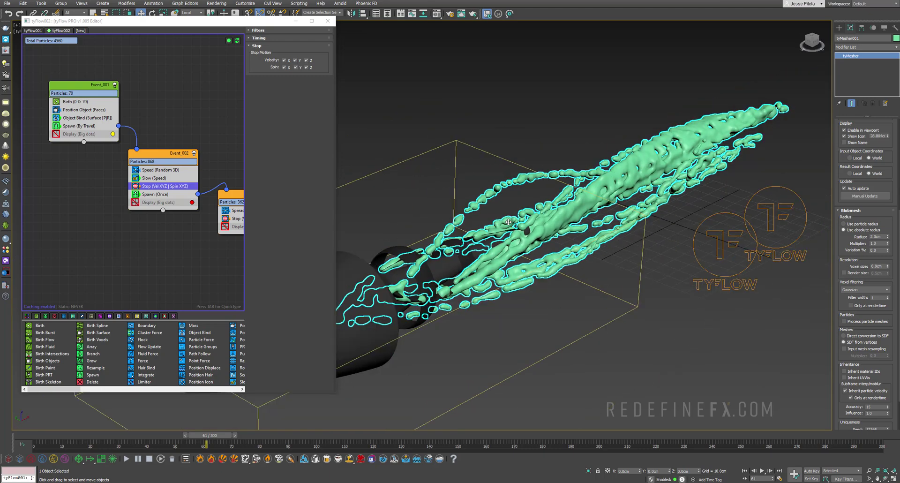
pyautogui.scroll(3, 565, 206)
pyautogui.scroll(-3, 573, 192)
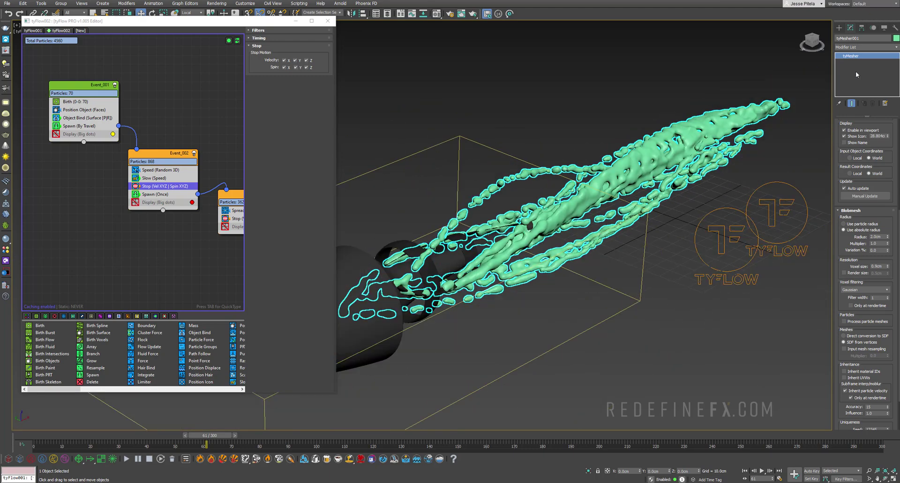
# Step: Add a tyPush modifier to the tyMesher with vertex selection use turned off and an amount of -0.3
pyautogui.click(897, 47)
pyautogui.moveTo(898, 124); pyautogui.dragTo(894, 342)
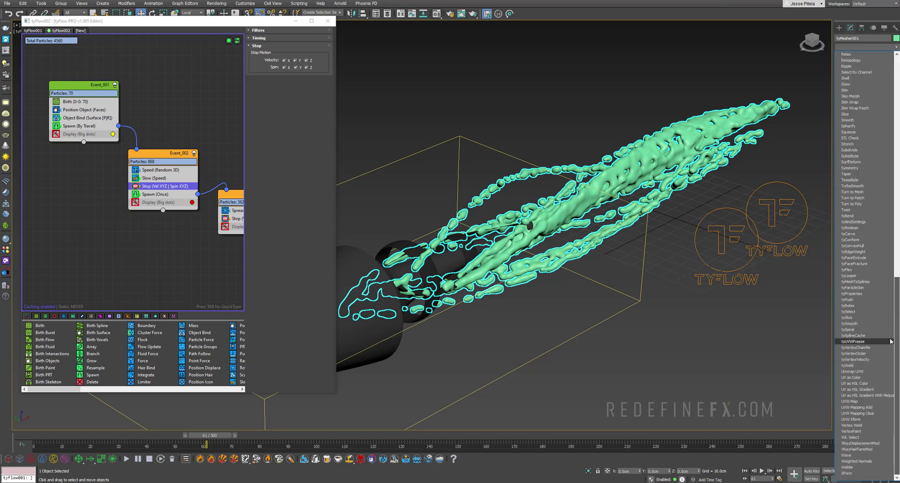
pyautogui.click(848, 300)
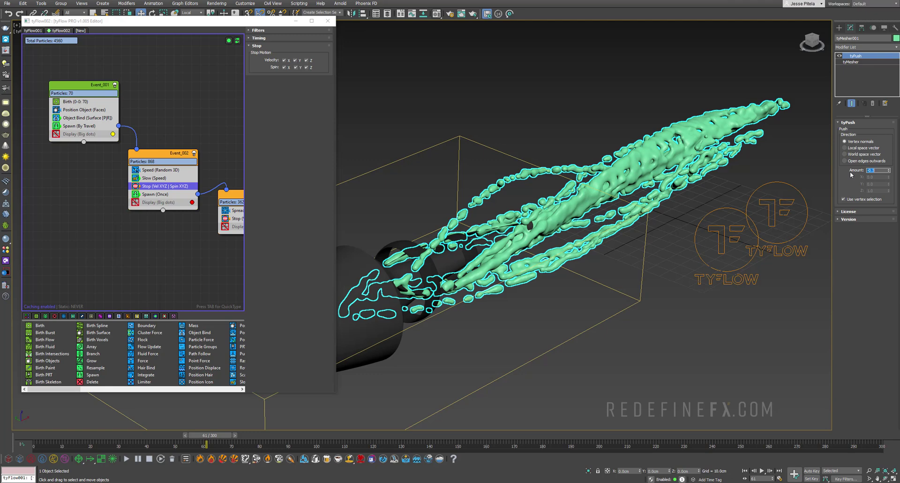
pyautogui.click(853, 219)
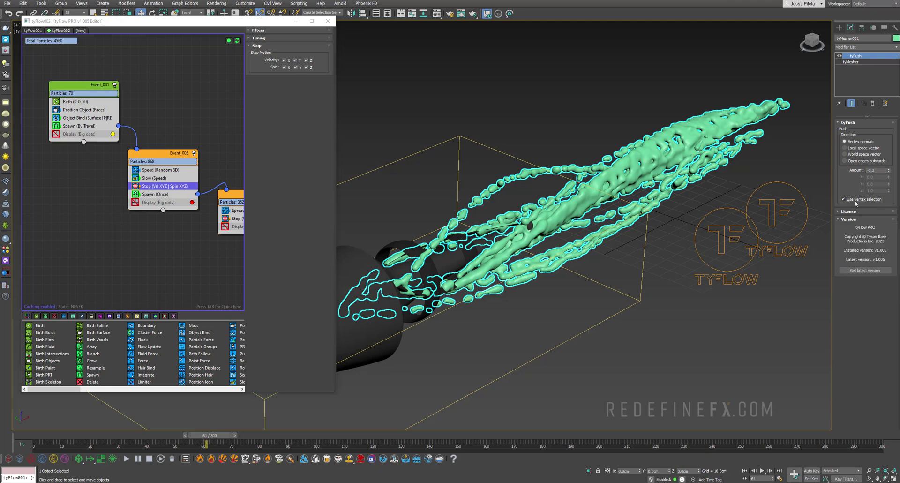
pyautogui.click(856, 200)
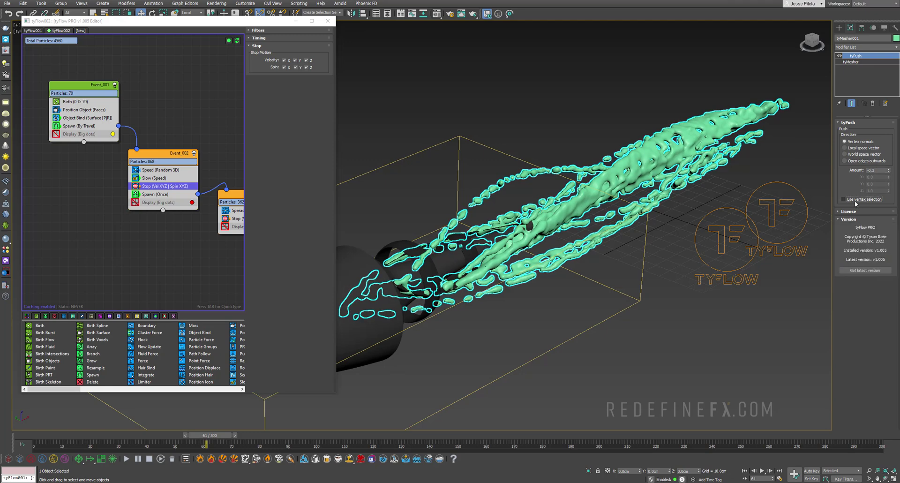
pyautogui.click(872, 170)
pyautogui.write('-0.5')
pyautogui.press('Return')
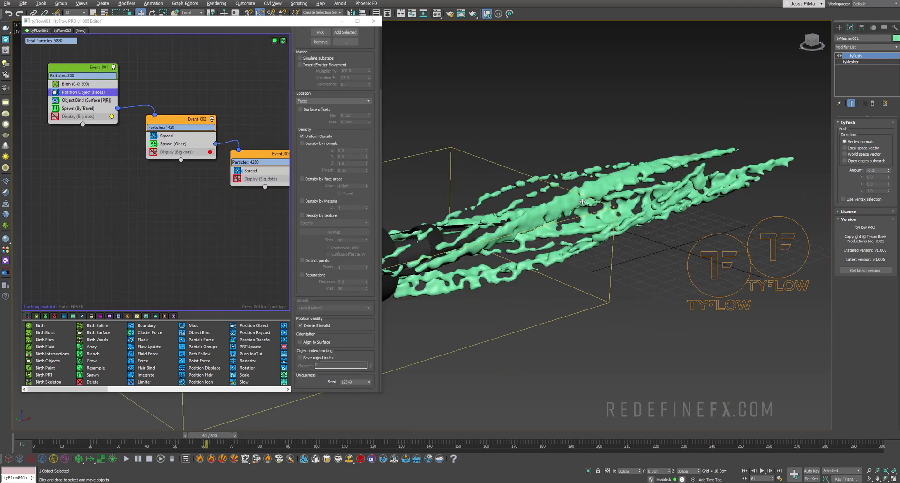
# Step: Try higher seeds on the Position Object operator in tyFlow001's Event_001 for a different trail distribution, and open the Birth operator's settings
pyautogui.moveTo(580, 197)
pyautogui.keyDown('alt'); pyautogui.mouseDown(button='middle')
pyautogui.moveTo(648, 201)
pyautogui.moveTo(579, 207)
pyautogui.mouseUp(button='middle'); pyautogui.keyUp('alt')
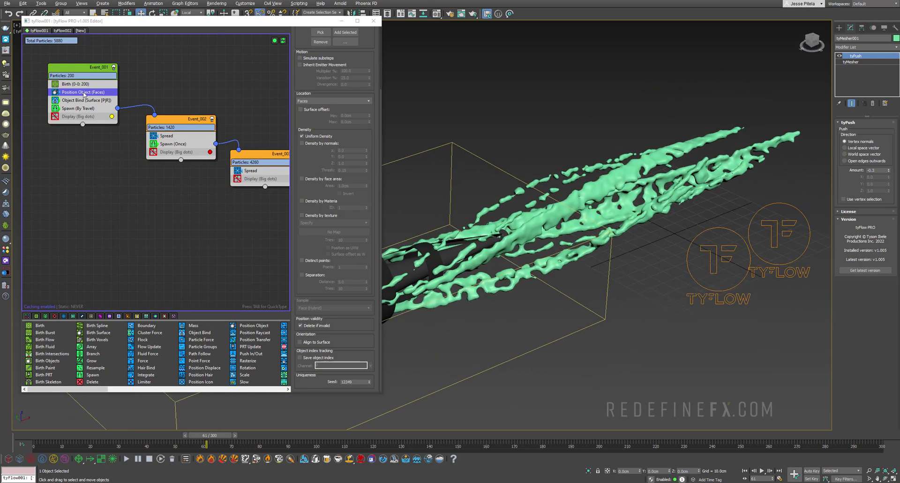
pyautogui.moveTo(66, 65); pyautogui.dragTo(55, 64)
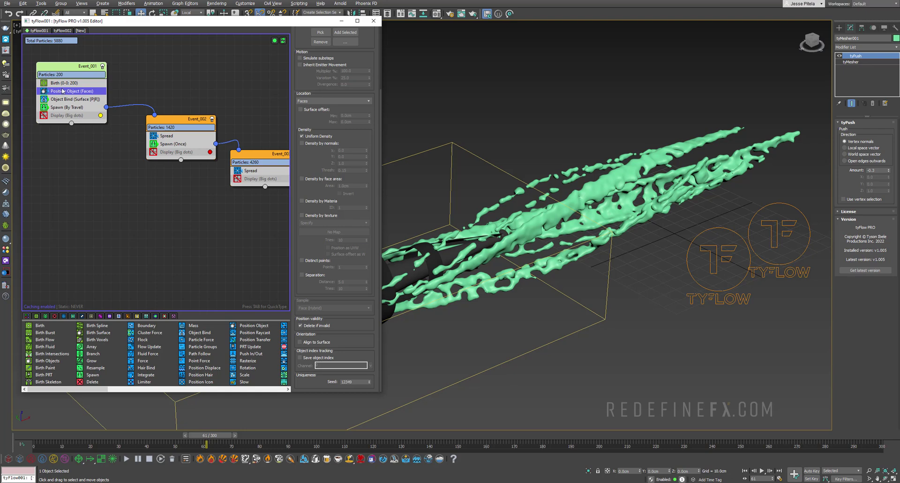
pyautogui.click(370, 381)
pyautogui.click(370, 381)
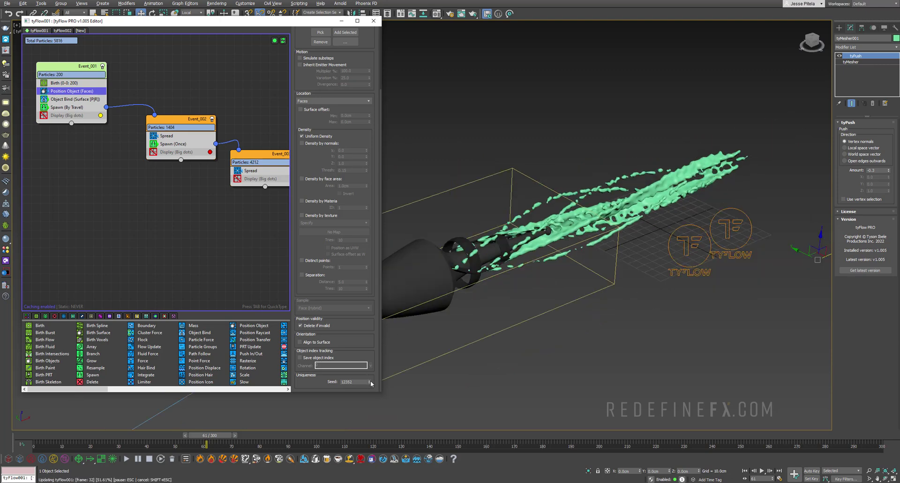
pyautogui.click(371, 381)
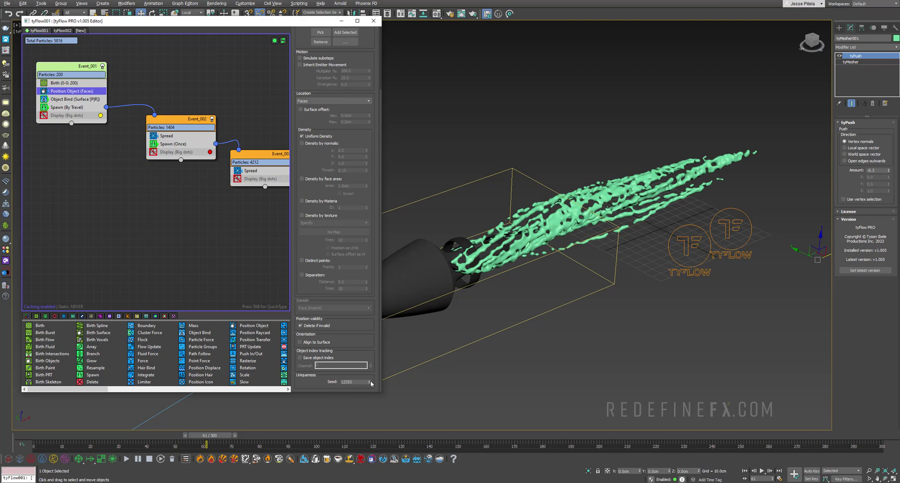
pyautogui.click(370, 380)
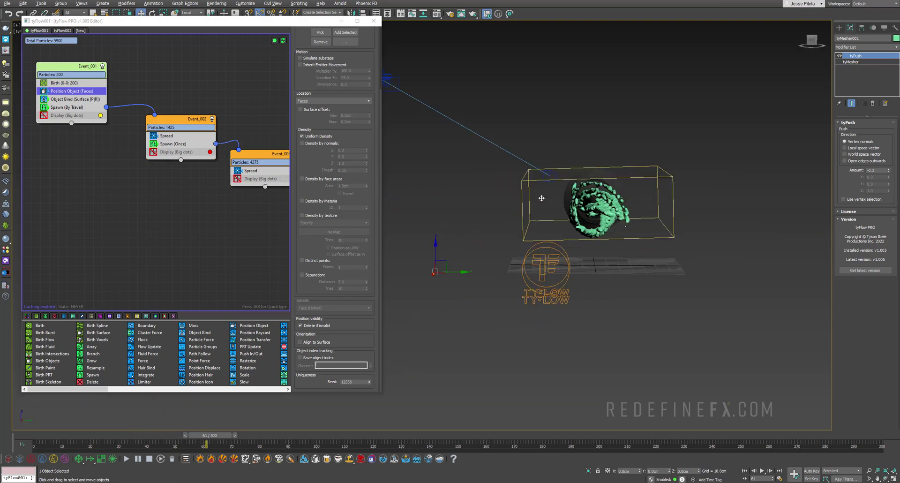
pyautogui.keyDown('alt'); pyautogui.moveTo(542, 199); pyautogui.dragTo(636, 213, button='middle'); pyautogui.keyUp('alt')
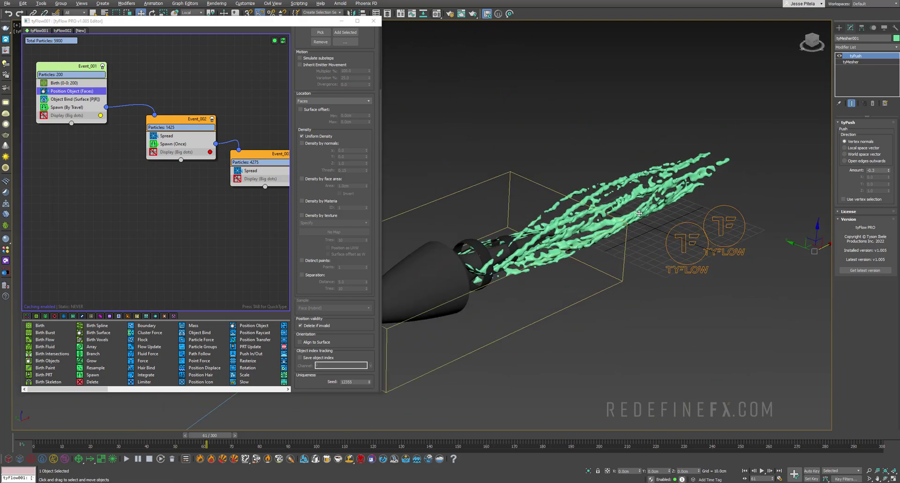
pyautogui.click(64, 83)
pyautogui.keyDown('alt'); pyautogui.moveTo(570, 213); pyautogui.dragTo(583, 215, button='middle'); pyautogui.keyUp('alt')
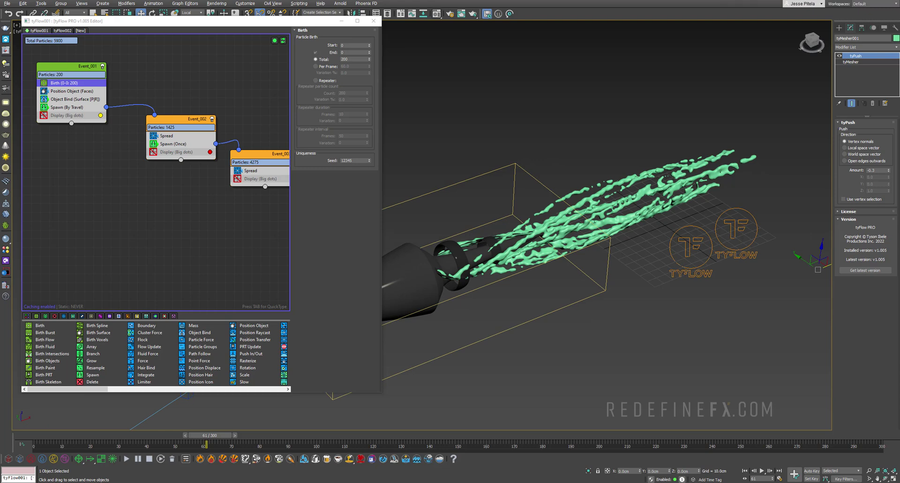
# Step: Add a tyRelax modifier above tyPush on the tyMesher and set its amount to 1
pyautogui.click(897, 48)
pyautogui.scroll(-10, 891, 388)
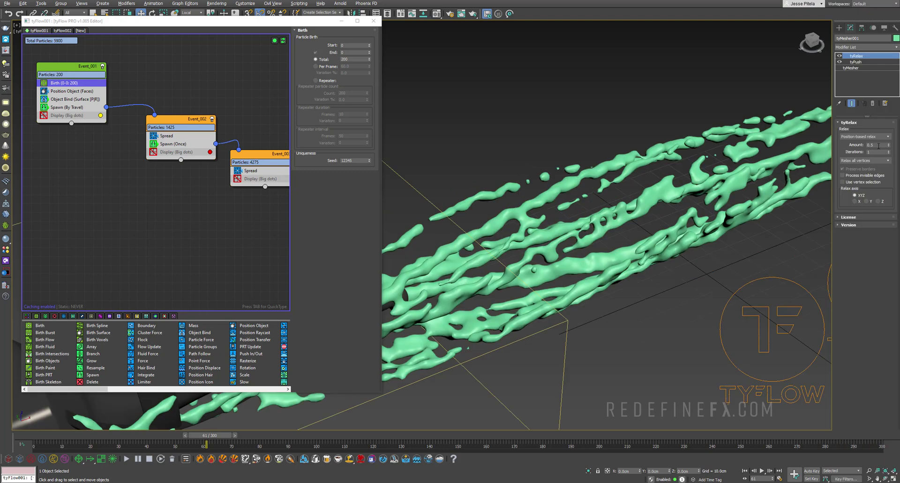
pyautogui.moveTo(878, 145); pyautogui.dragTo(859, 146)
pyautogui.write('1')
pyautogui.press('Return')
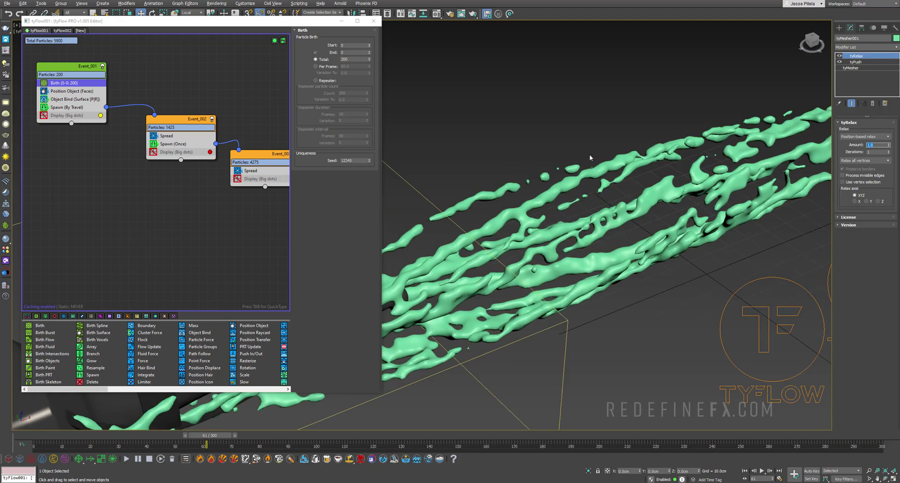
# Step: Compare the meshed trails with the tyRelax modifier disabled and enabled
pyautogui.click(840, 56)
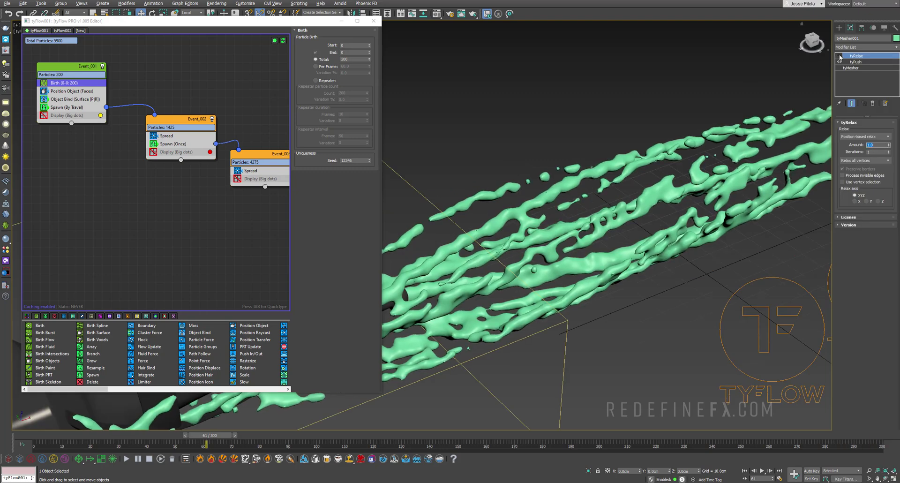
pyautogui.click(840, 57)
pyautogui.scroll(-5, 601, 166)
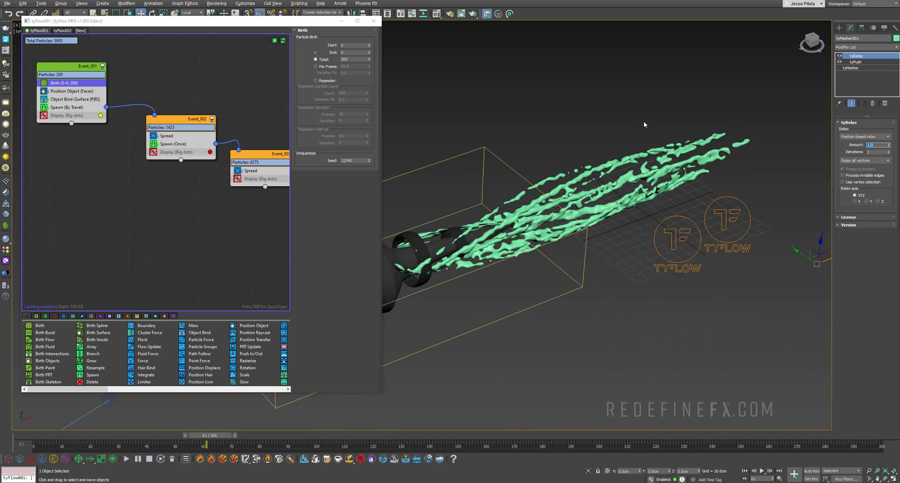
# Step: Add a TurboSmooth modifier above tyRelax on the first tyMesher and inspect the smoothed trails
pyautogui.click(897, 47)
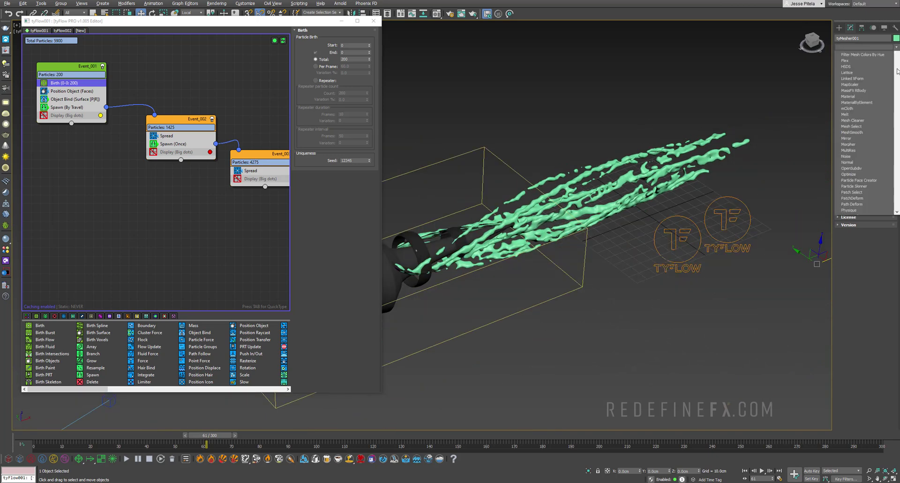
pyautogui.scroll(-20, 896, 113)
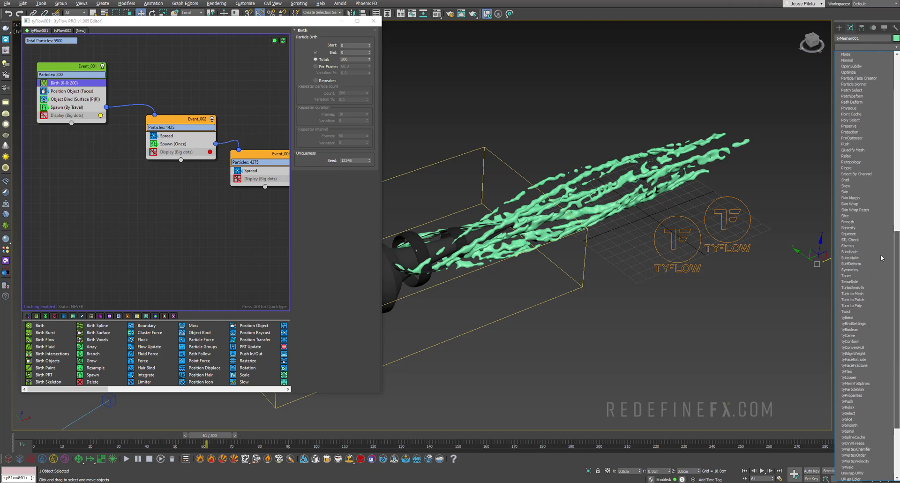
pyautogui.scroll(-3, 882, 258)
pyautogui.click(858, 234)
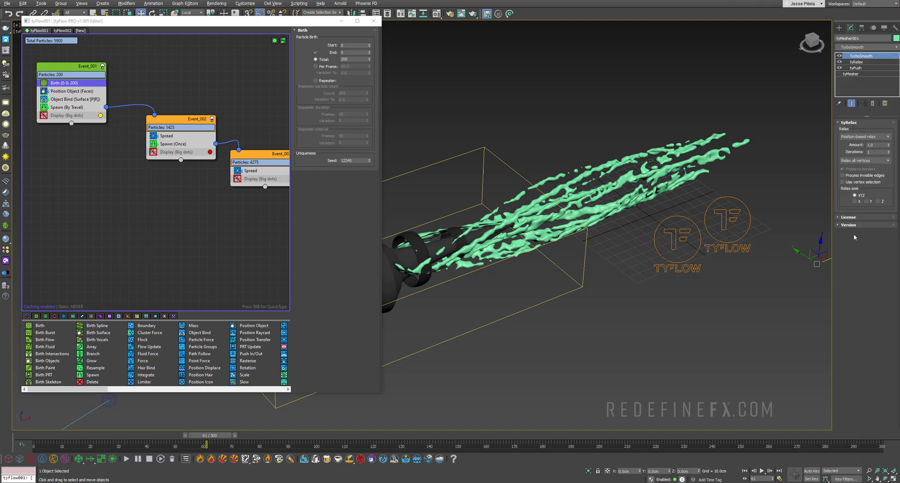
pyautogui.scroll(5, 632, 168)
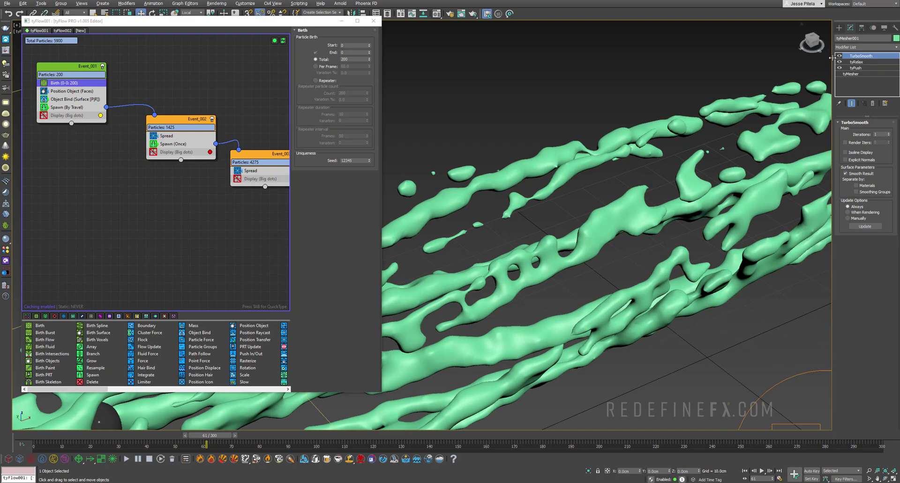
pyautogui.click(839, 56)
pyautogui.scroll(-7, 517, 165)
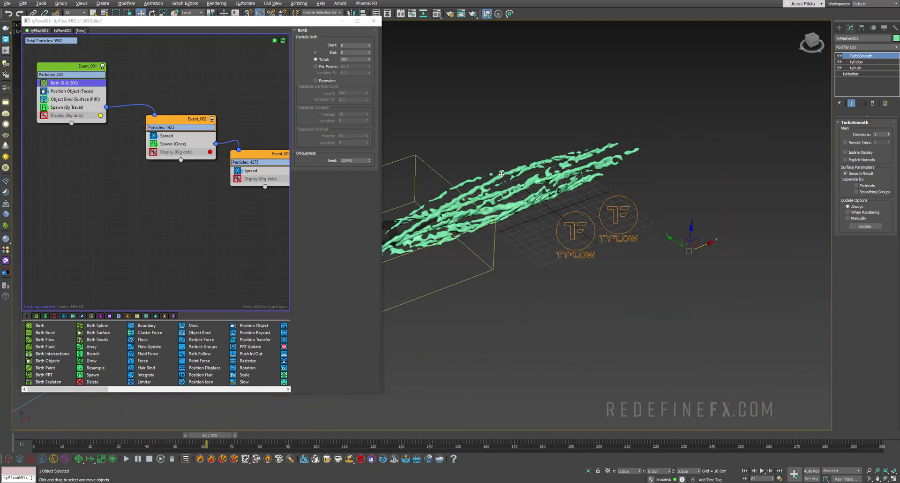
# Step: Create a second tyMesher beside the tyFlow icons and pick tyFlow002 as its input
pyautogui.moveTo(411, 276); pyautogui.dragTo(538, 271, button='middle')
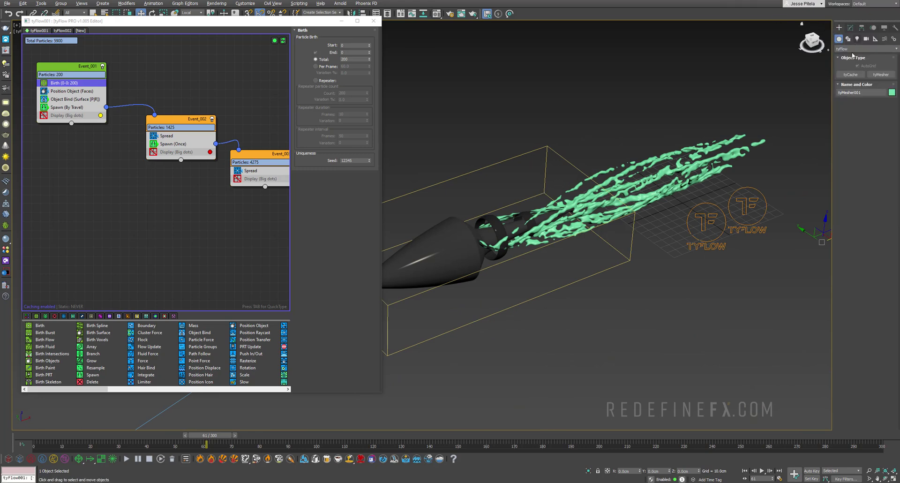
pyautogui.click(839, 28)
pyautogui.click(876, 75)
pyautogui.moveTo(755, 271); pyautogui.dragTo(778, 275)
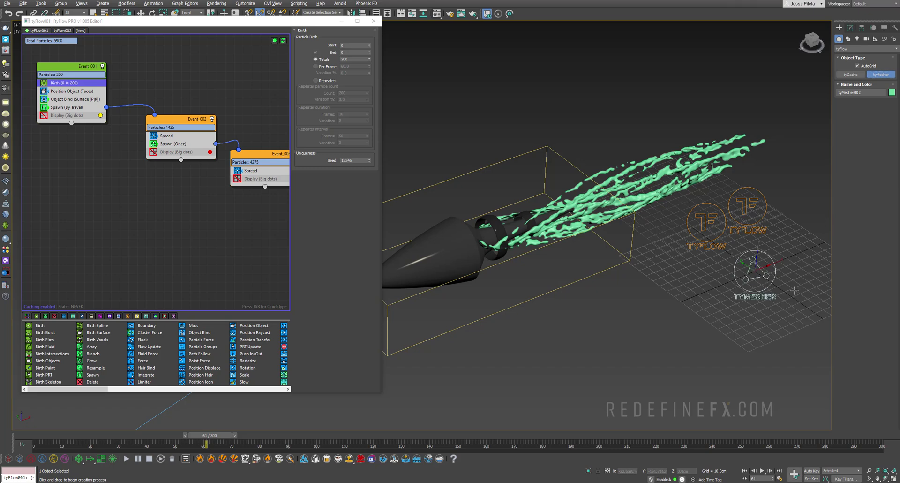
pyautogui.click(850, 28)
pyautogui.click(852, 226)
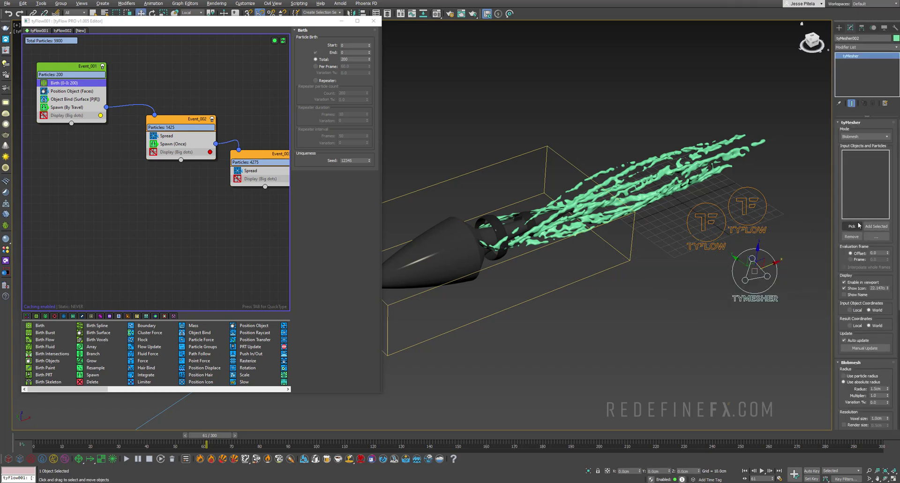
pyautogui.click(708, 243)
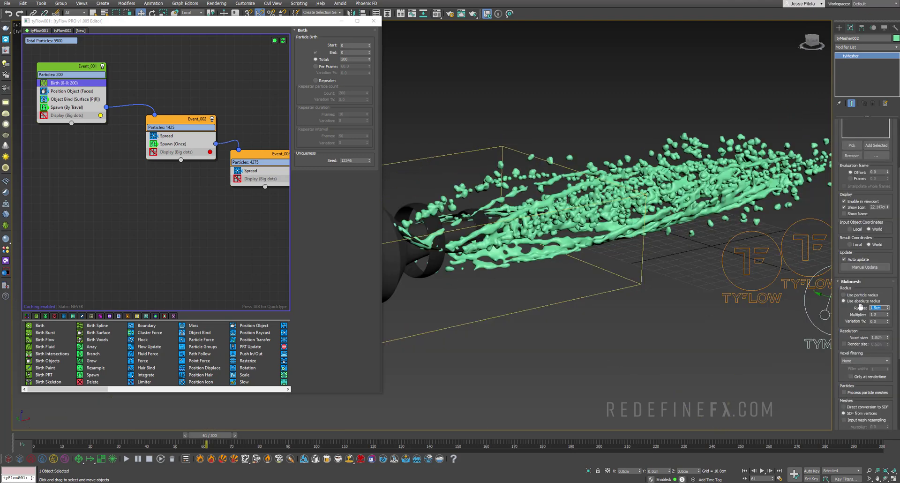
# Step: Set the second tyMesher's absolute radius to 1 cm and test voxel sizes of 2 cm and 1 cm
pyautogui.write('1')
pyautogui.press('Return')
pyautogui.doubleClick(876, 337)
pyautogui.write('2')
pyautogui.press('Return')
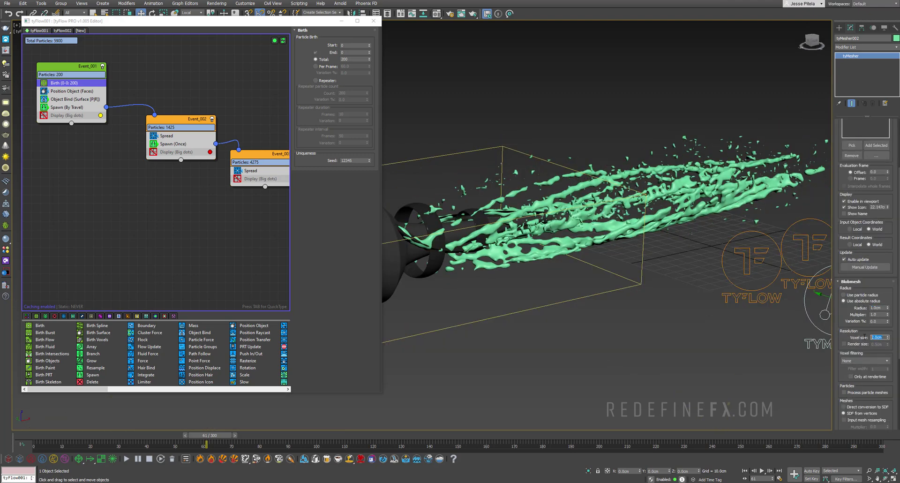
pyautogui.write('1')
pyautogui.press('Return')
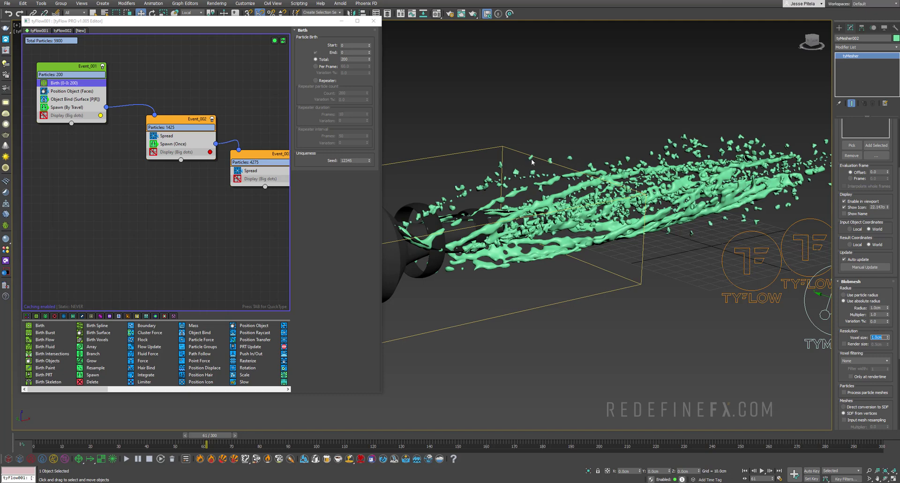
# Step: Set the second tyMesher's voxel size to 1.5 cm and inspect the droplets around the bullet trails
pyautogui.scroll(5, 563, 183)
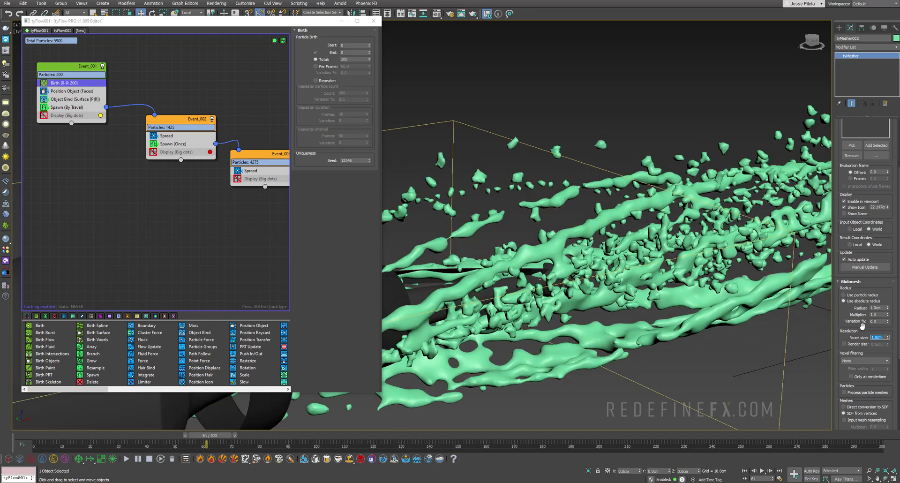
pyautogui.write('1.5')
pyautogui.press('Return')
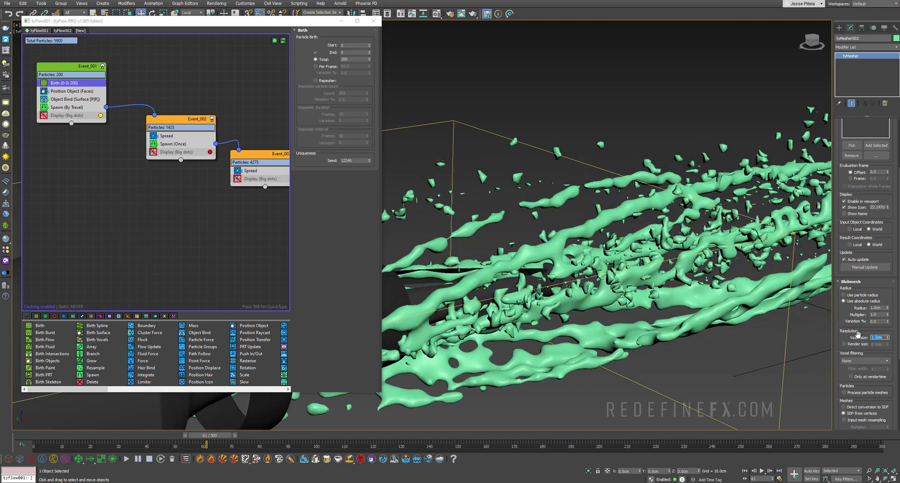
pyautogui.scroll(-5, 530, 174)
pyautogui.keyDown('alt'); pyautogui.moveTo(565, 185); pyautogui.dragTo(558, 168, button='middle'); pyautogui.keyUp('alt')
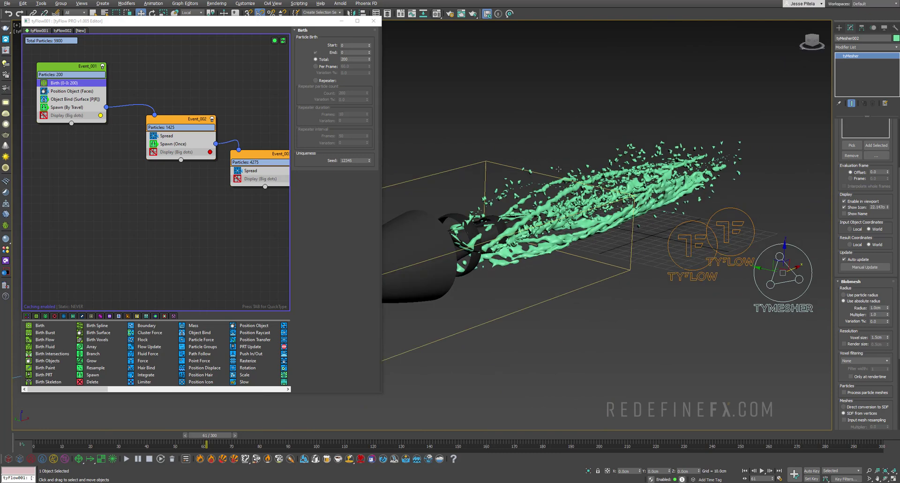
# Step: Add tyRelax and TurboSmooth modifiers to the second tyMesher
pyautogui.click(866, 47)
pyautogui.moveTo(896, 82); pyautogui.dragTo(895, 275)
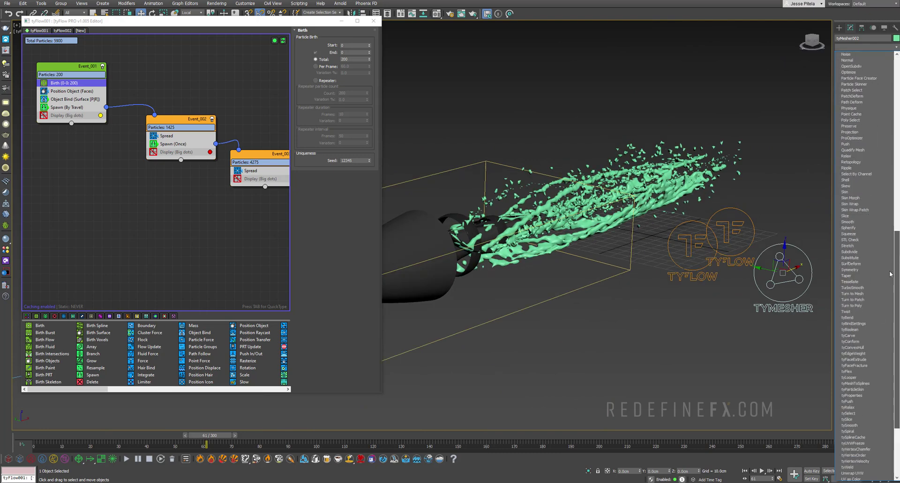
pyautogui.click(862, 332)
pyautogui.scroll(5, 620, 156)
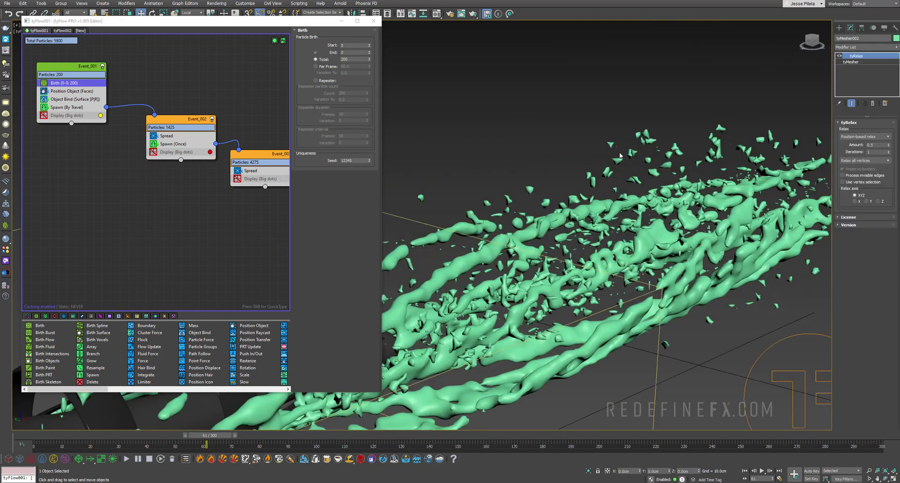
pyautogui.scroll(3, 620, 156)
pyautogui.click(865, 47)
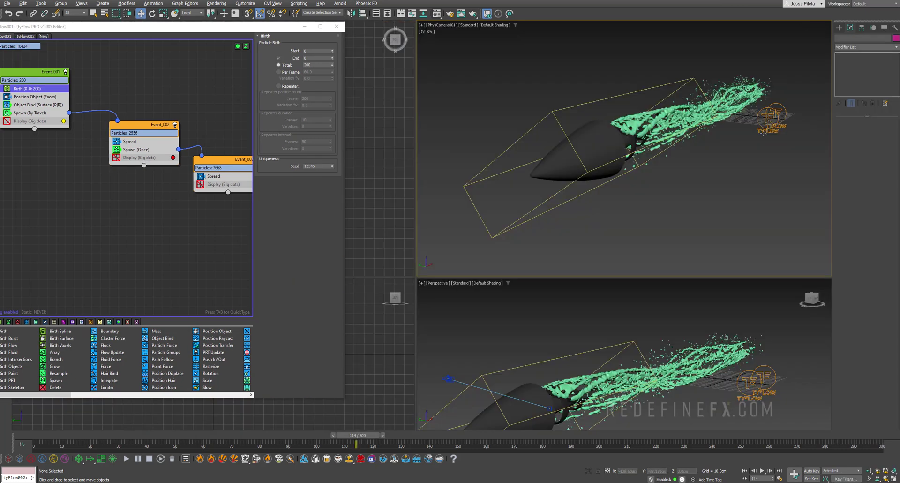
# Step: Select the second tyMesher and set its base voxel size to 1 cm
pyautogui.click(647, 165)
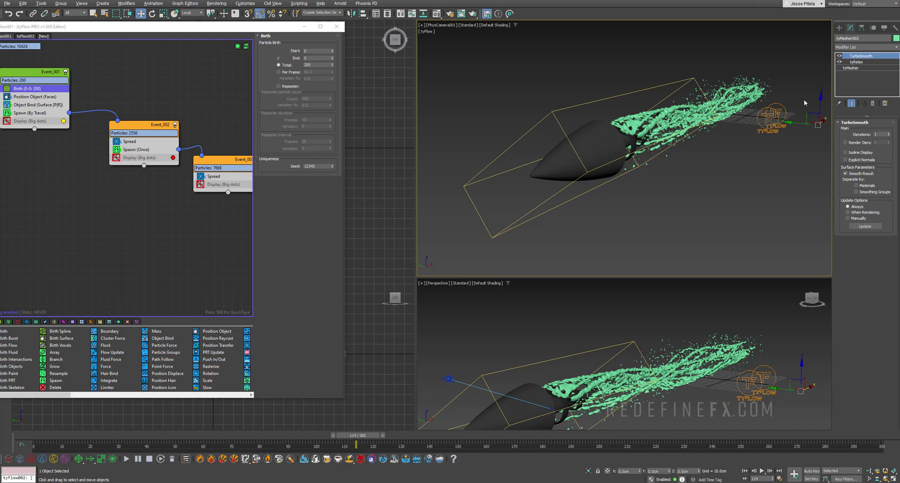
pyautogui.click(851, 68)
pyautogui.moveTo(883, 419); pyautogui.dragTo(846, 419)
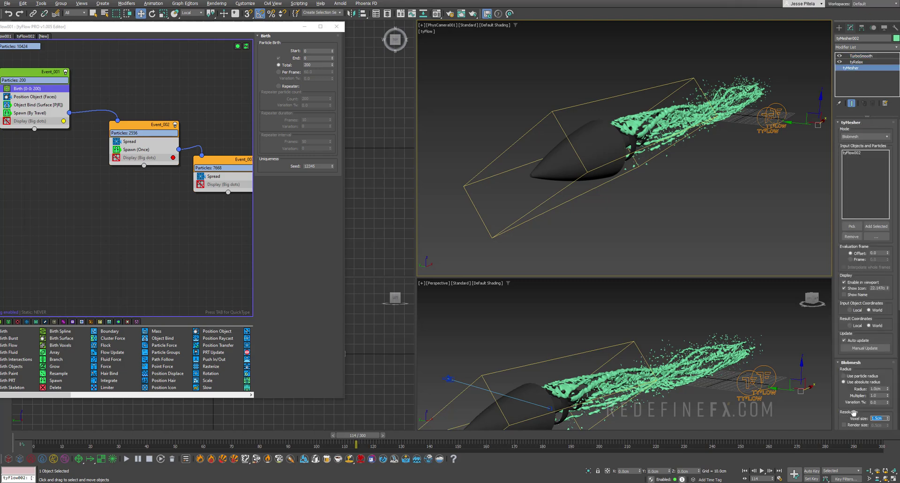
pyautogui.write('1')
pyautogui.press('Return')
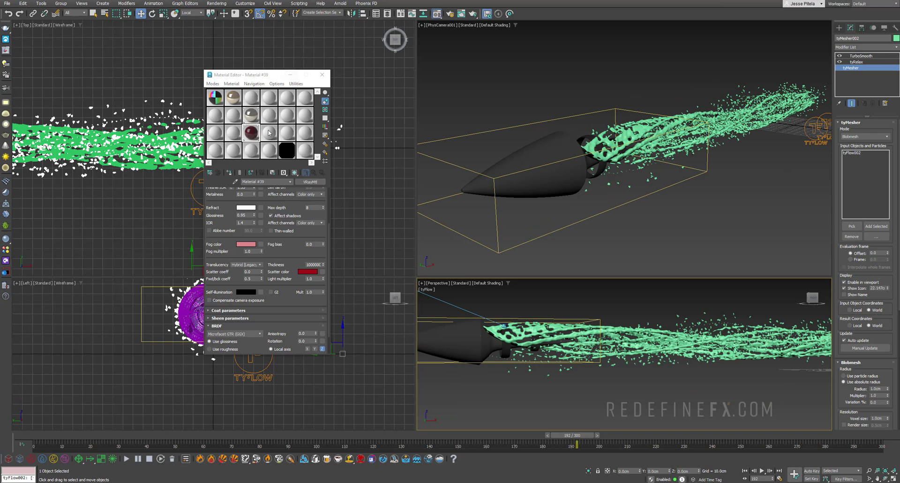
# Step: Look up the Blood preset among the Liquid materials in the V-Ray Material Library, then minimize the library
pyautogui.moveTo(232, 74); pyautogui.dragTo(218, 65)
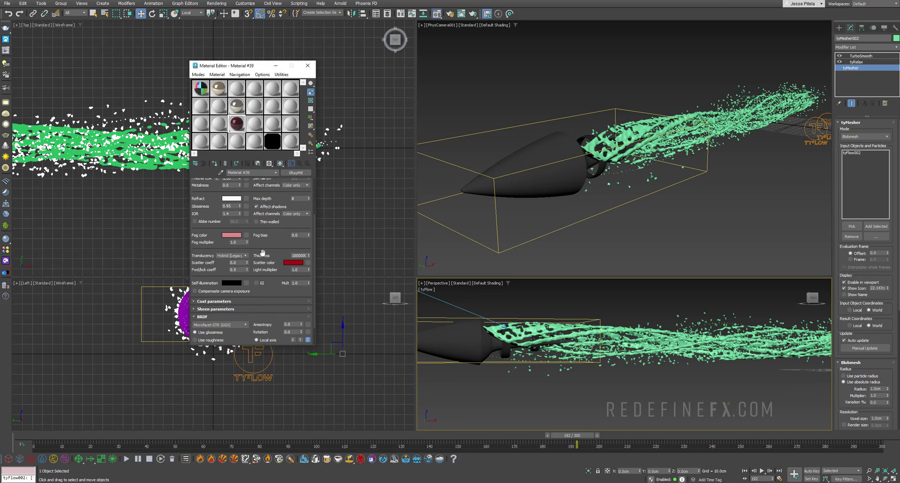
pyautogui.scroll(2, 253, 211)
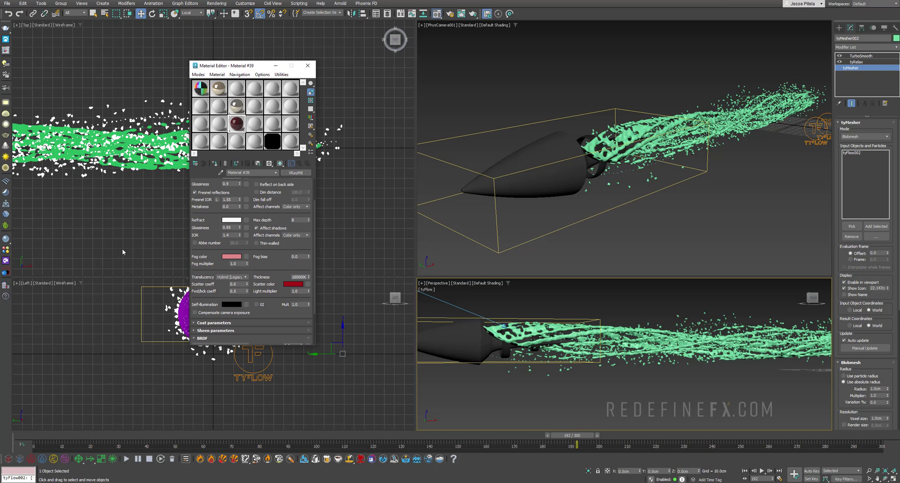
pyautogui.click(6, 250)
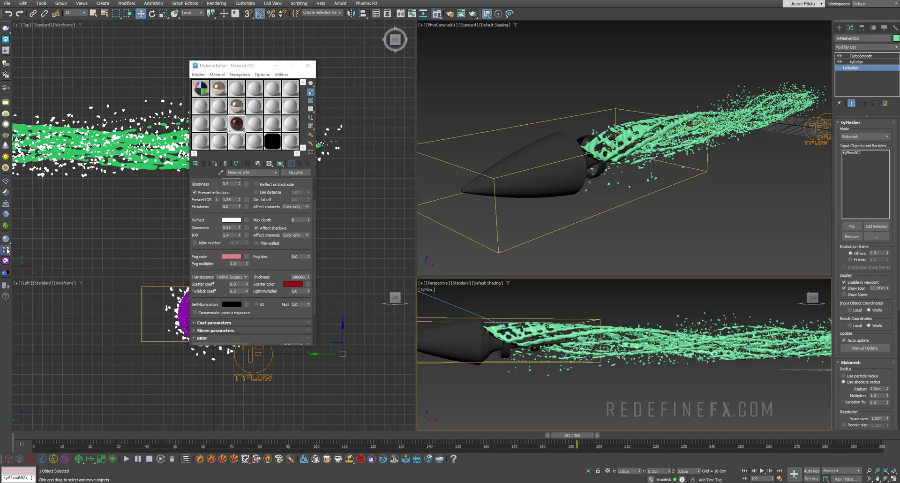
pyautogui.moveTo(375, 113); pyautogui.dragTo(239, 105)
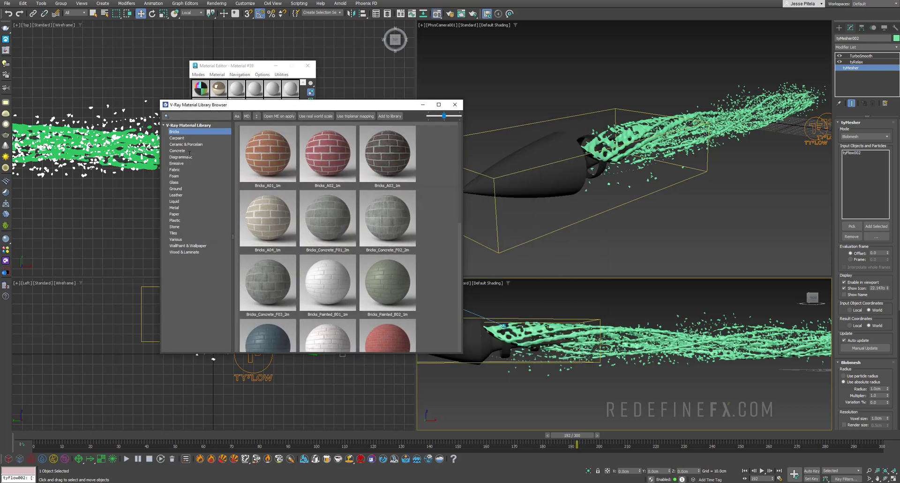
pyautogui.click(176, 201)
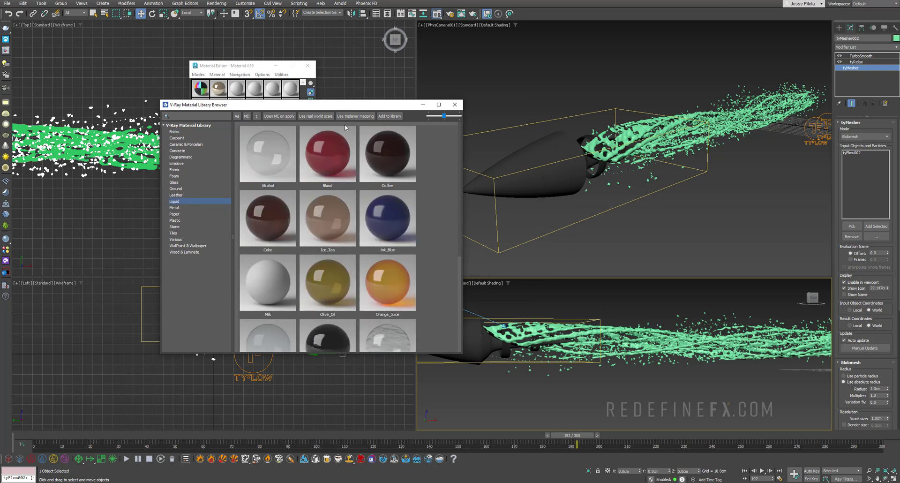
pyautogui.moveTo(324, 104); pyautogui.dragTo(277, 91)
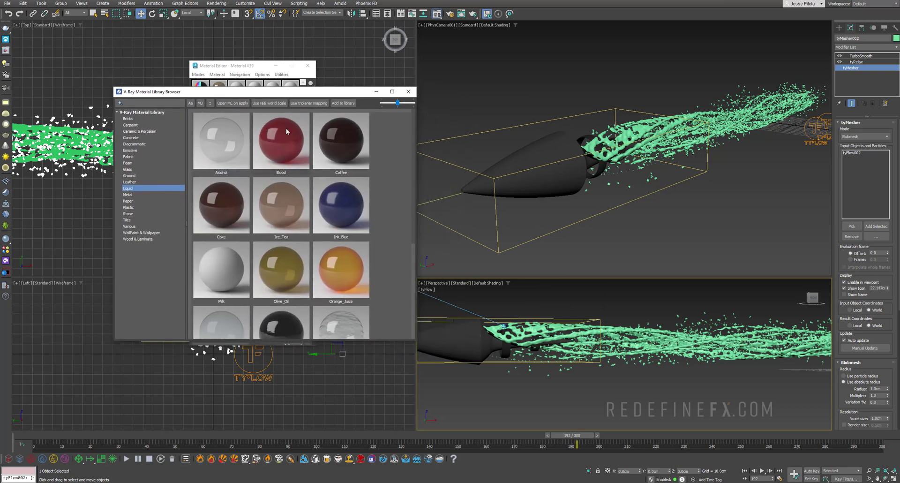
pyautogui.click(376, 92)
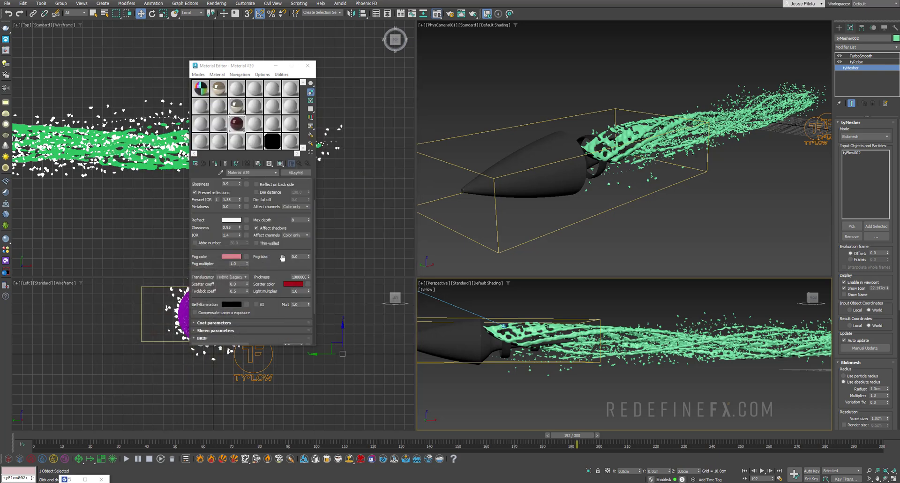
# Step: Assign the dark red blood material, Material #39, to both tyMesher meshes
pyautogui.moveTo(283, 258); pyautogui.dragTo(282, 284)
pyautogui.moveTo(233, 127); pyautogui.dragTo(630, 153)
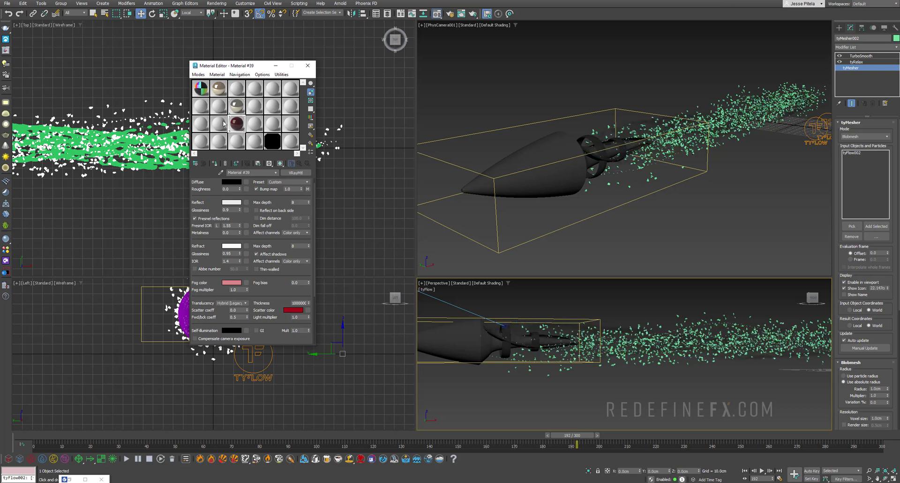
pyautogui.moveTo(237, 126)
pyautogui.mouseDown()
pyautogui.moveTo(671, 225)
pyautogui.moveTo(720, 150)
pyautogui.moveTo(713, 143)
pyautogui.mouseUp()
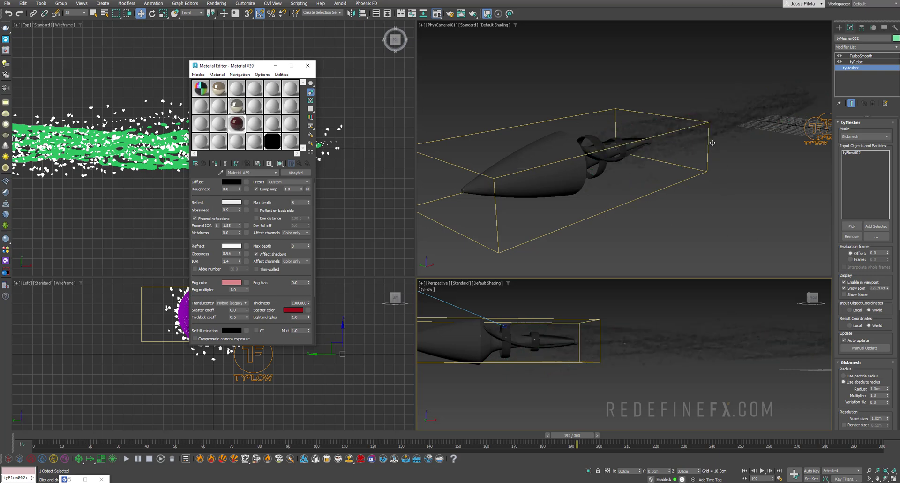
# Step: Unhide all hidden scene objects, including the V-Ray lights around the bullet
pyautogui.rightClick(713, 143)
pyautogui.rightClick(522, 73)
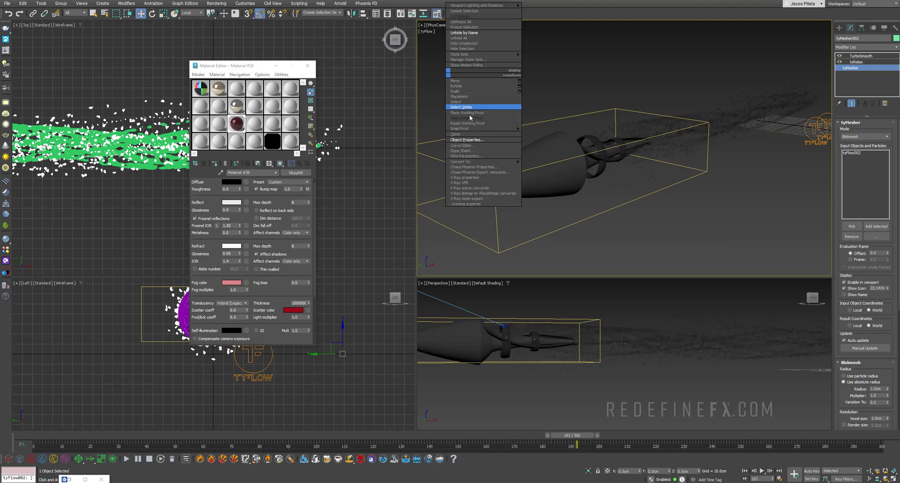
pyautogui.click(462, 38)
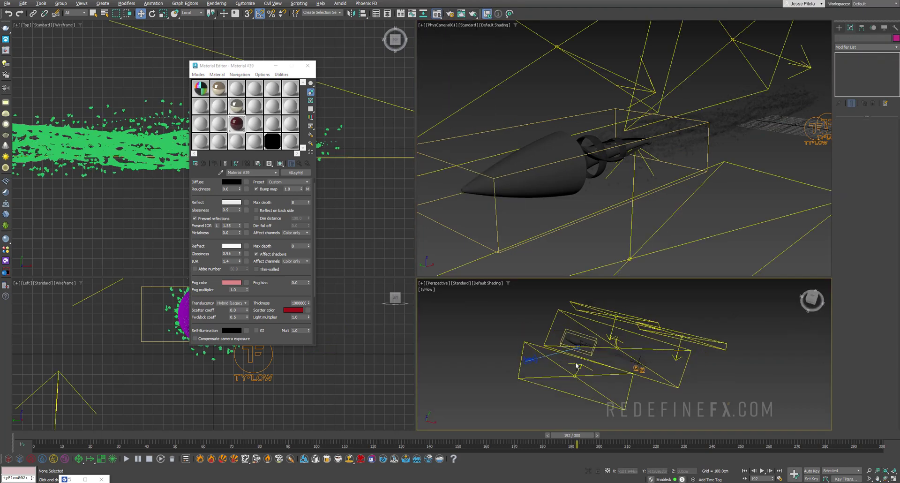
pyautogui.keyDown('alt'); pyautogui.moveTo(577, 367); pyautogui.dragTo(610, 291, button='middle'); pyautogui.keyUp('alt')
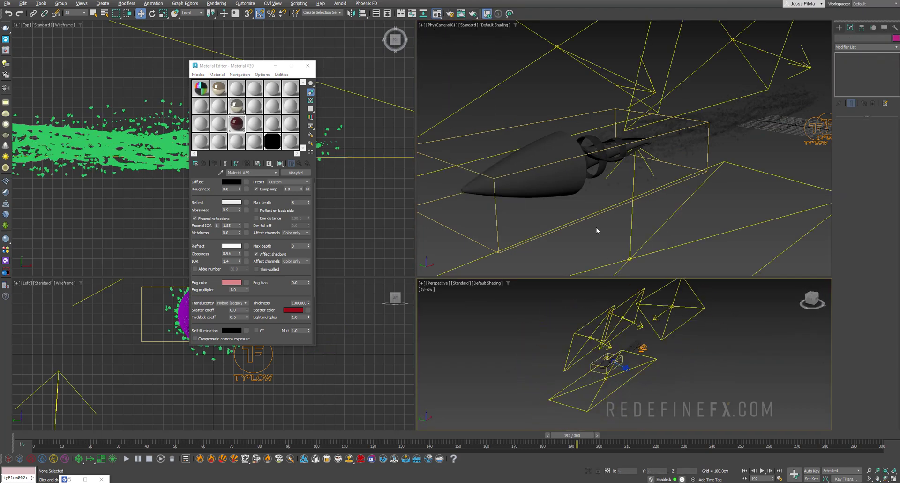
# Step: Open the V-Ray Frame Buffer, examine the render of the bullet and blood trail, then minimize it
pyautogui.rightClick(595, 227)
pyautogui.rightClick(599, 218)
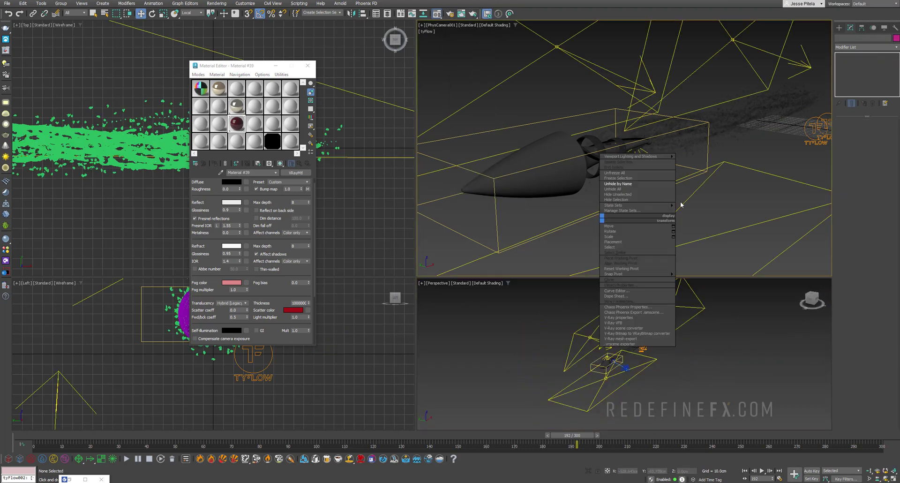
pyautogui.click(611, 323)
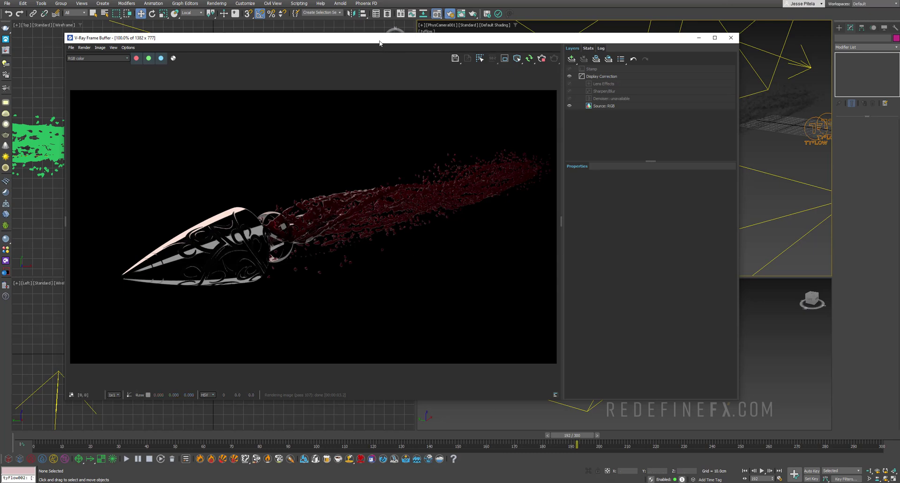
pyautogui.moveTo(380, 43); pyautogui.dragTo(402, 43)
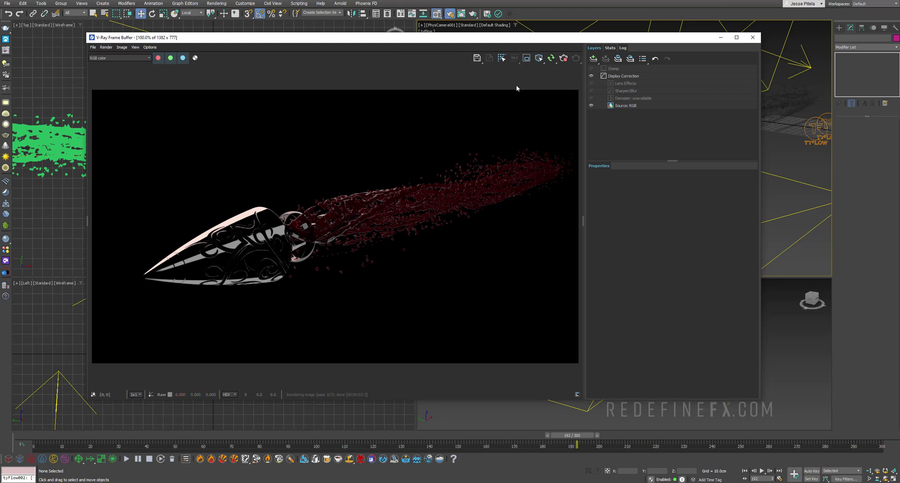
pyautogui.click(721, 37)
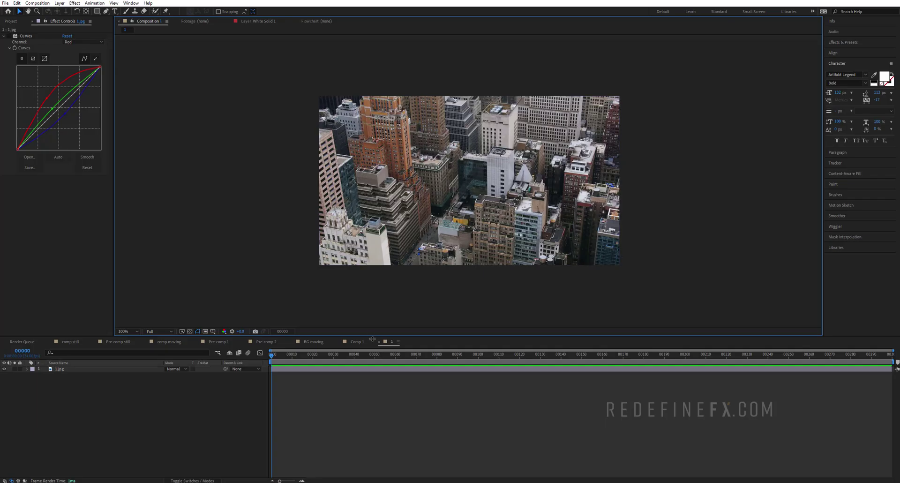
# Step: Switch to After Effects and compare the 1.jpg city image with and without its Curves effect
pyautogui.moveTo(372, 337); pyautogui.dragTo(372, 378)
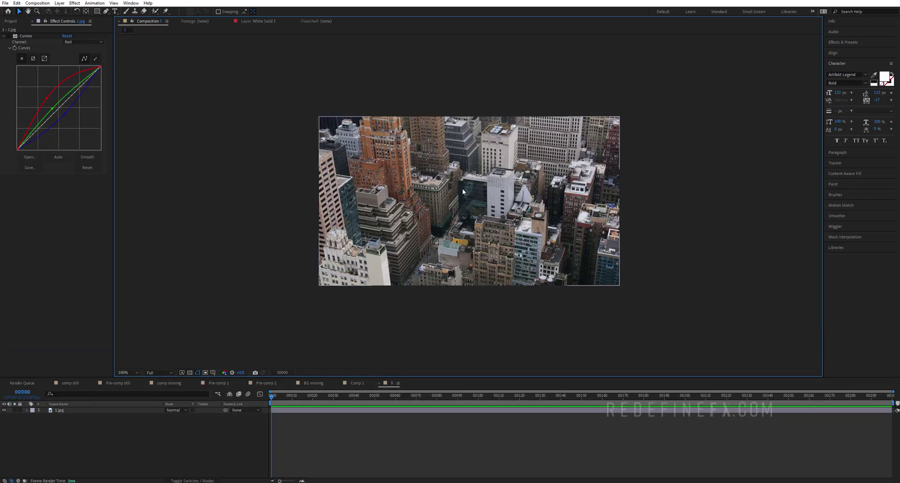
pyautogui.press('.')
pyautogui.press(',')
pyautogui.press('.')
pyautogui.press(',')
pyautogui.click(9, 35)
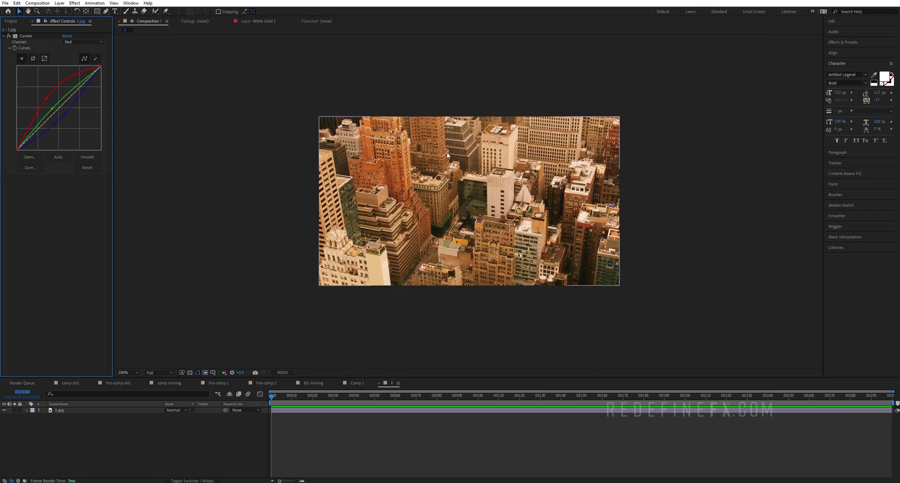
pyautogui.press('.')
pyautogui.click(9, 36)
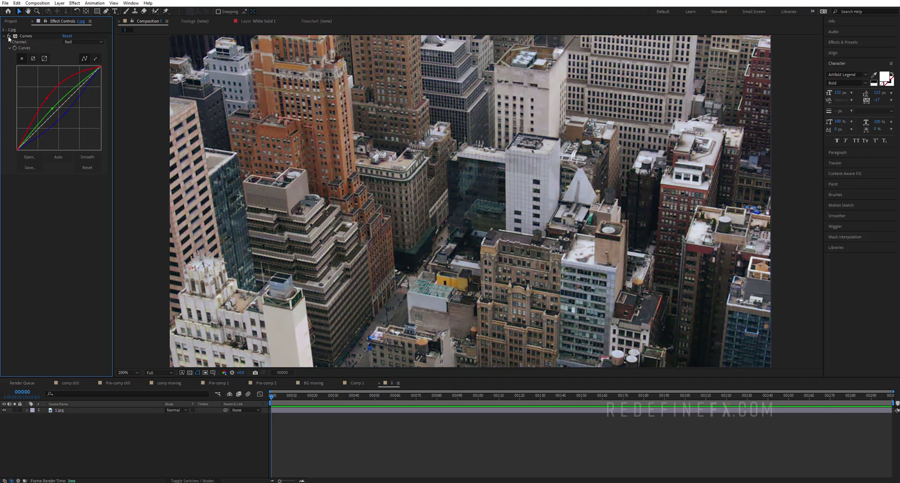
pyautogui.click(8, 36)
pyautogui.press(',')
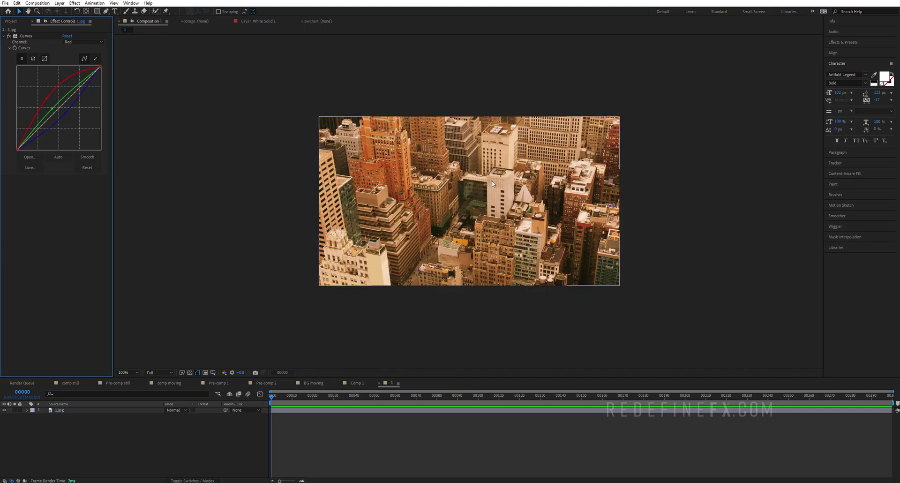
pyautogui.press('.')
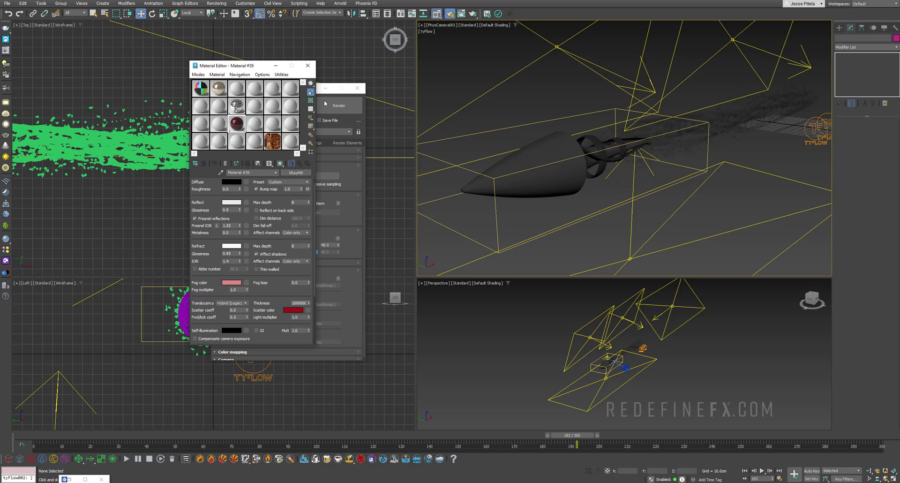
# Step: Back in 3ds Max, enable the V-Ray reflection/refraction environment override with Map #4 and display that bitmap's parameters
pyautogui.moveTo(257, 68); pyautogui.dragTo(149, 73)
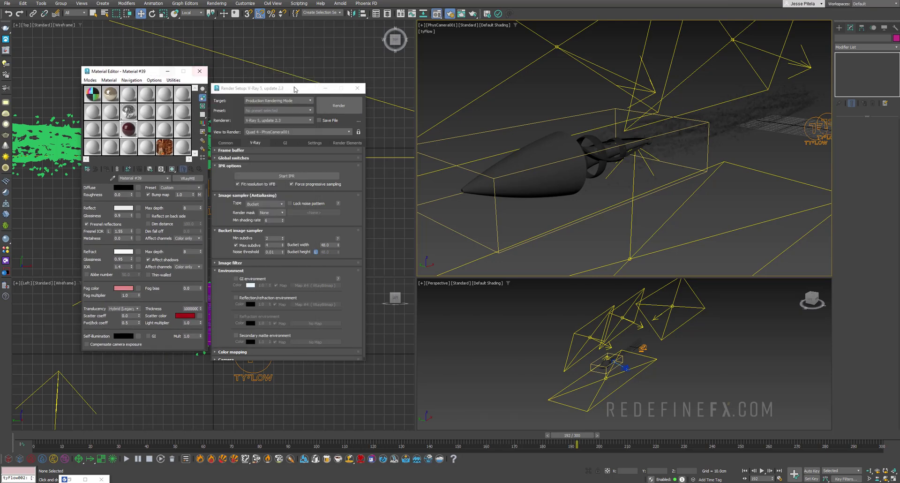
pyautogui.moveTo(265, 97); pyautogui.dragTo(324, 102)
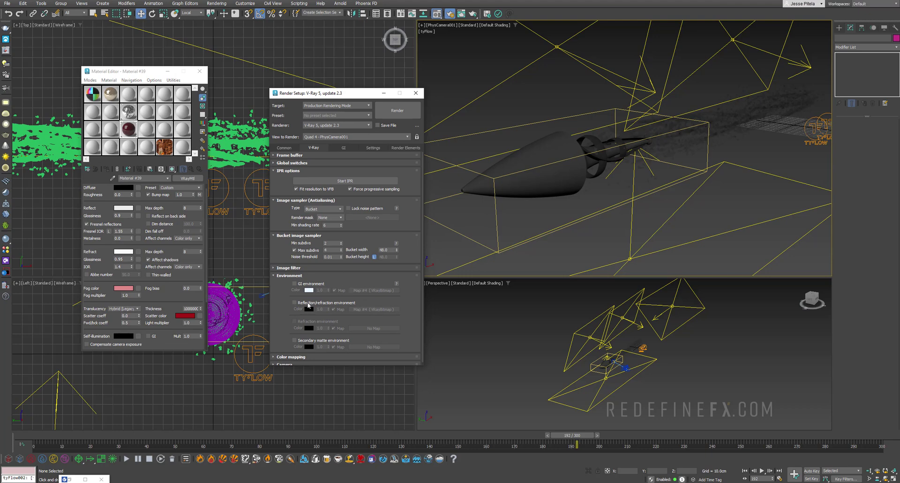
pyautogui.click(310, 303)
pyautogui.click(165, 148)
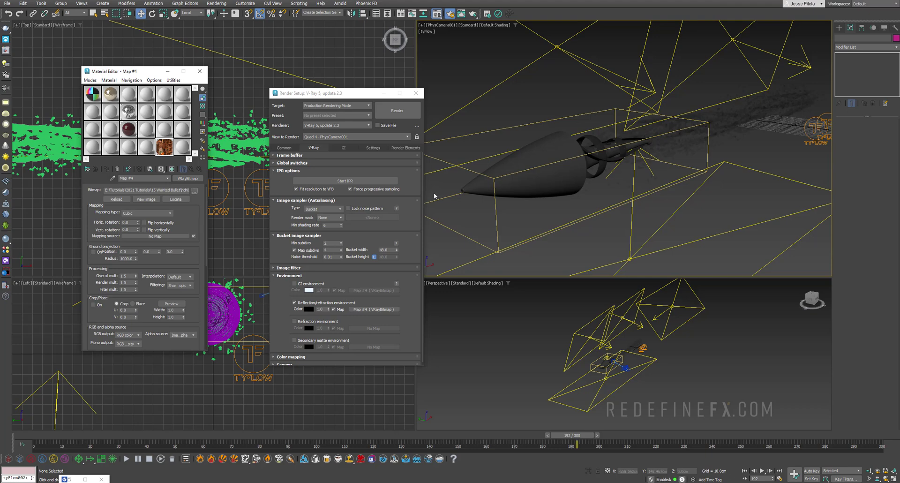
# Step: Reopen the V-Ray Frame Buffer and examine the environment reflections on the bullet up close
pyautogui.rightClick(474, 225)
pyautogui.click(489, 329)
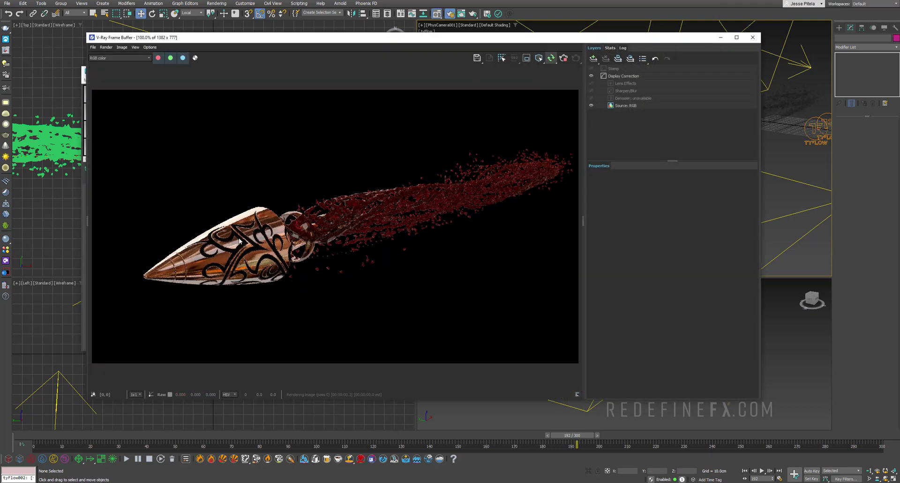
pyautogui.scroll(3, 239, 241)
pyautogui.scroll(-1, 312, 176)
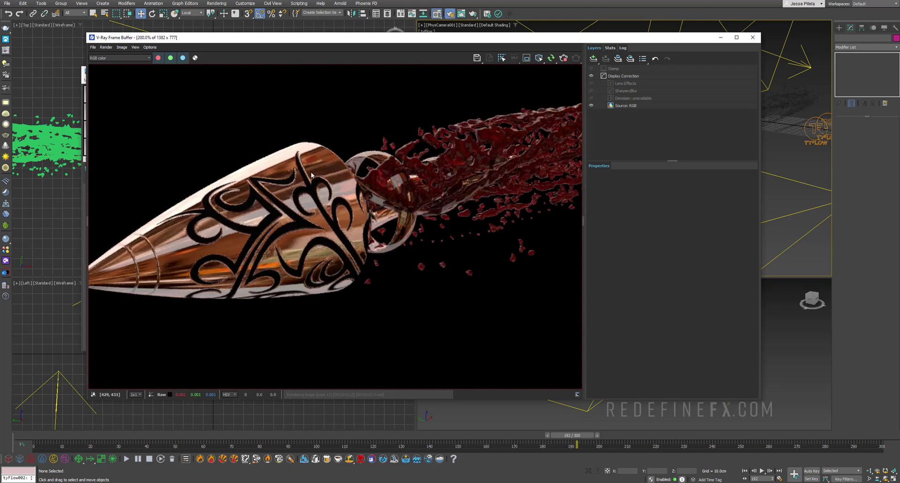
pyautogui.doubleClick(179, 198)
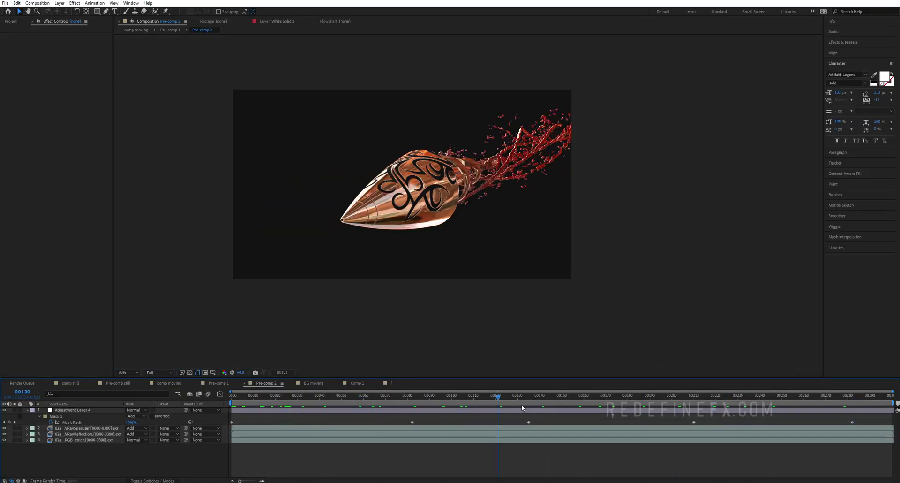
# Step: In After Effects, compare Pre-comp 2 with and without Adjustment Layer 4's Hue/Saturation effect, then preview the BG moving composition
pyautogui.click(66, 404)
pyautogui.click(78, 410)
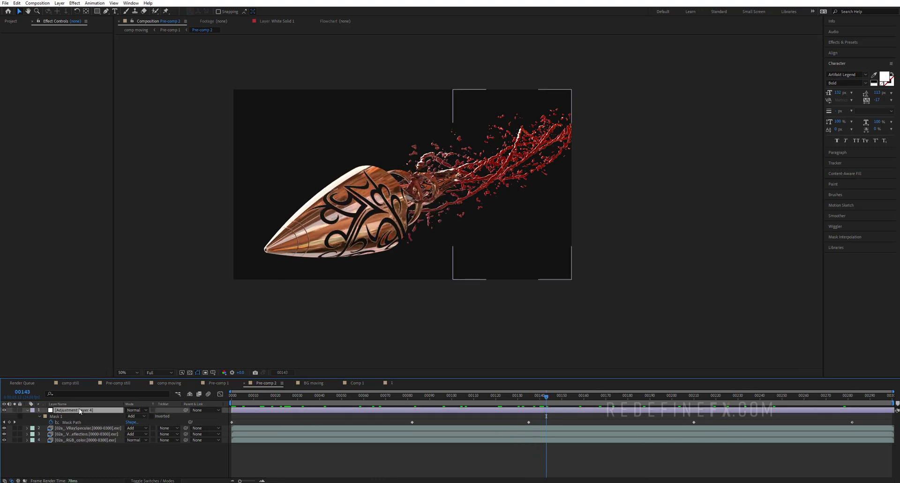
pyautogui.click(8, 38)
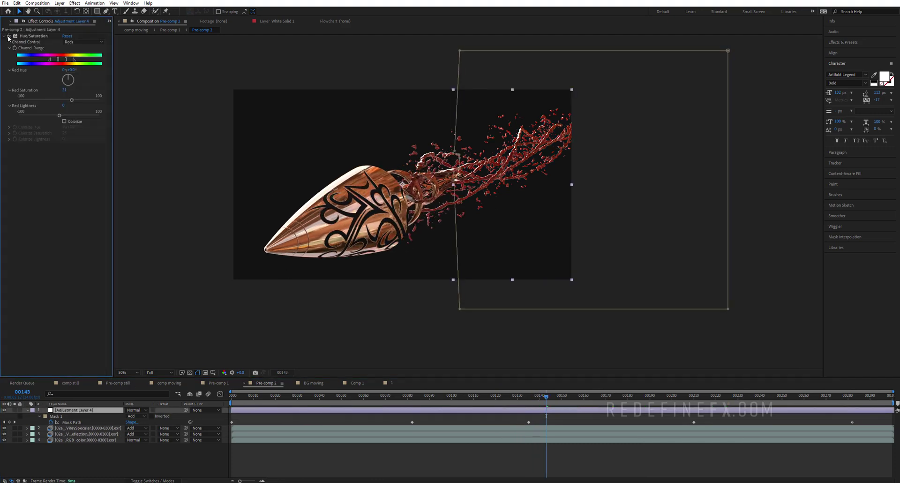
pyautogui.click(466, 148)
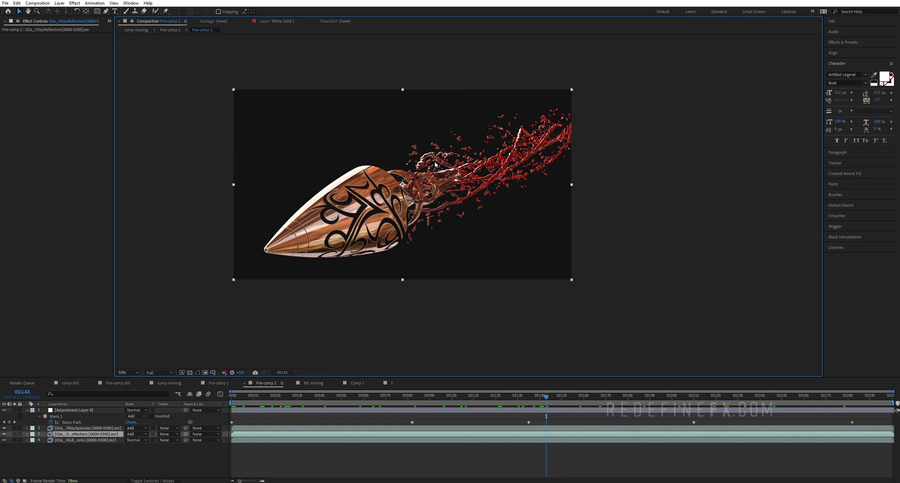
pyautogui.click(309, 383)
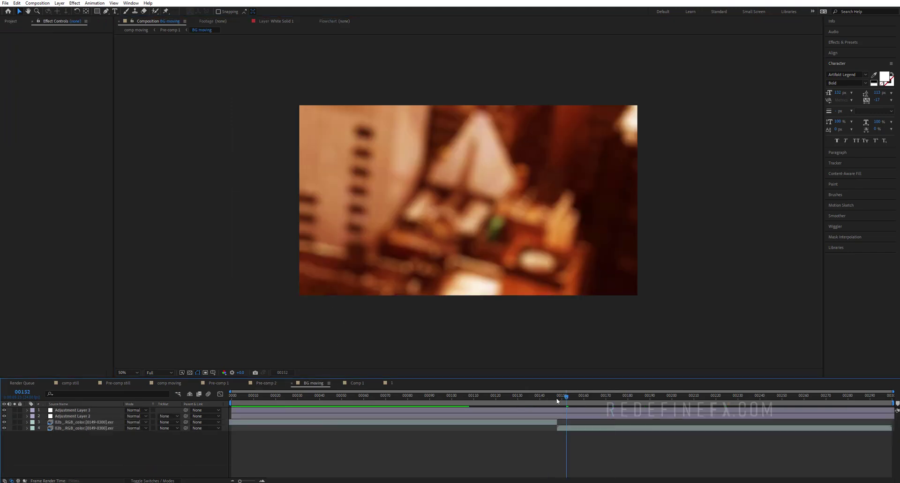
pyautogui.moveTo(562, 397); pyautogui.dragTo(767, 399)
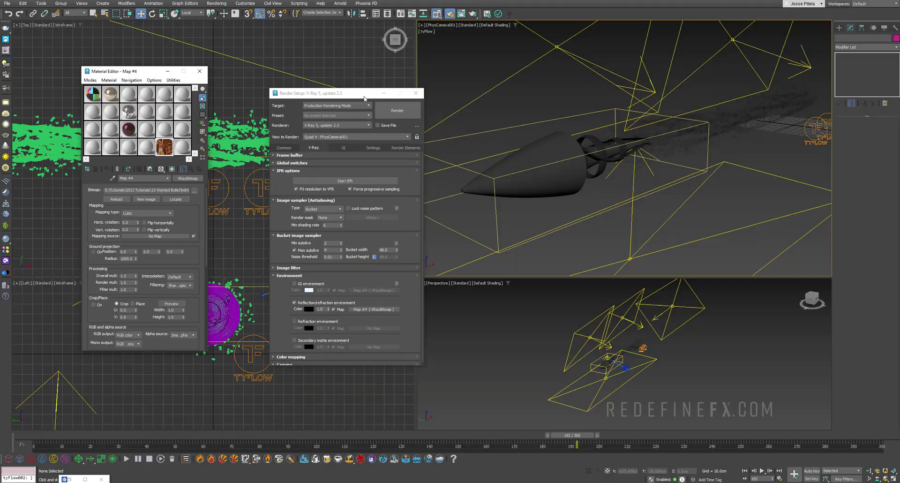
# Step: In a maximized Perspective view in 3ds Max, create a large sphere around the bullet and camera and make it see-through
pyautogui.moveTo(365, 98); pyautogui.dragTo(260, 88)
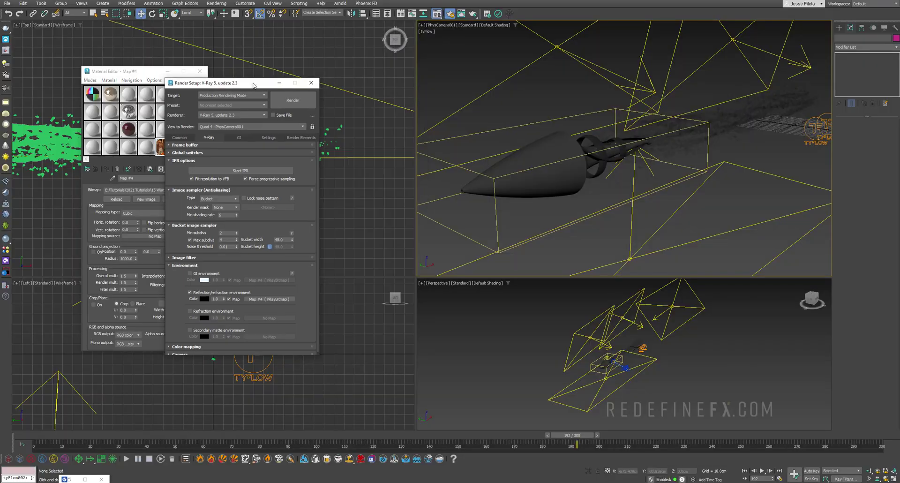
pyautogui.click(545, 345)
pyautogui.hotkey('alt', 'w')
pyautogui.keyDown('alt'); pyautogui.moveTo(470, 209); pyautogui.dragTo(549, 193, button='middle'); pyautogui.keyUp('alt')
pyautogui.scroll(4, 548, 193)
pyautogui.click(839, 27)
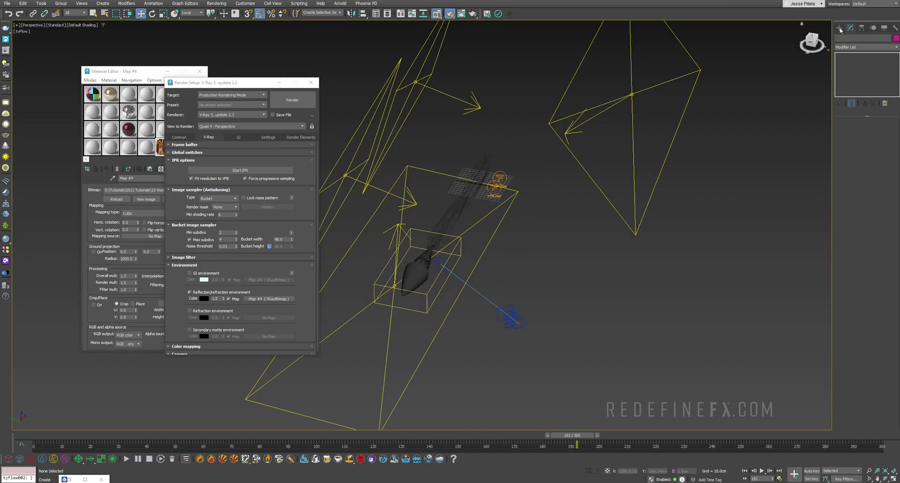
pyautogui.click(851, 83)
pyautogui.moveTo(515, 289); pyautogui.dragTo(688, 392)
pyautogui.rightClick(687, 393)
pyautogui.scroll(-2, 564, 327)
pyautogui.hotkey('alt', 'x')
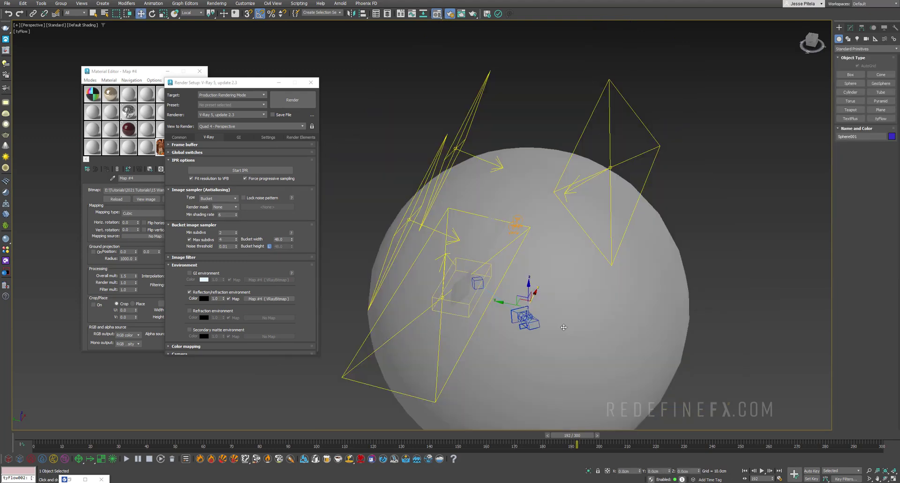
# Step: Move the sphere so it is centred around the bullet
pyautogui.moveTo(508, 299); pyautogui.dragTo(525, 255, button='middle')
pyautogui.moveTo(523, 251); pyautogui.dragTo(479, 215)
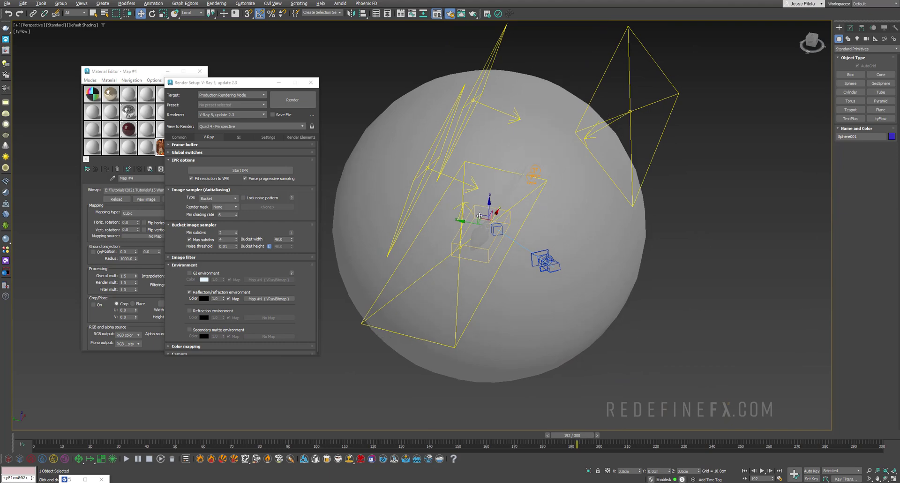
pyautogui.keyDown('alt'); pyautogui.moveTo(468, 222); pyautogui.dragTo(499, 230, button='middle'); pyautogui.keyUp('alt')
pyautogui.moveTo(495, 225); pyautogui.dragTo(460, 226)
pyautogui.moveTo(460, 226); pyautogui.dragTo(551, 235, button='middle')
# Step: Set the sphere's segments to 64 and convert it to an Editable Poly
pyautogui.click(850, 28)
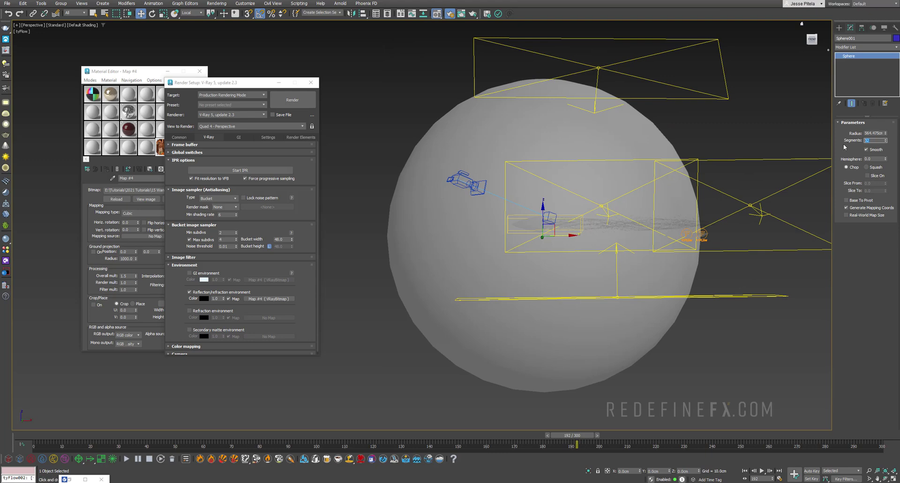
pyautogui.write('64')
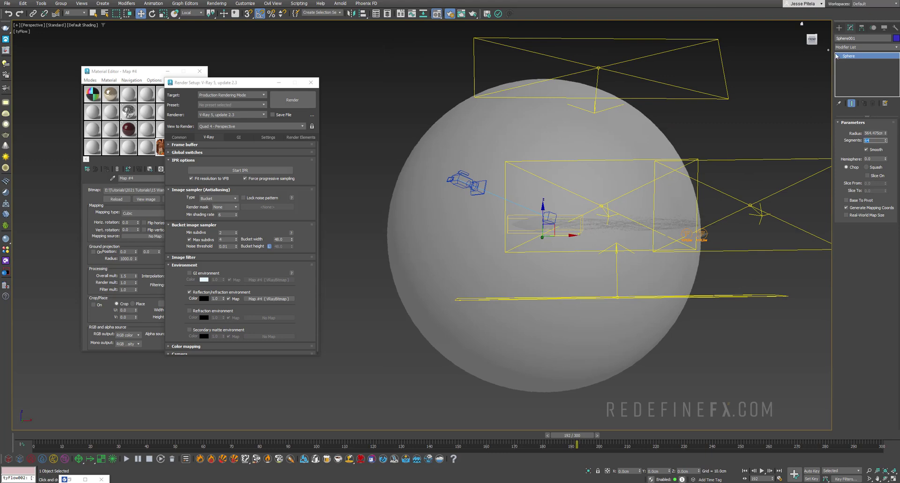
pyautogui.rightClick(838, 55)
pyautogui.click(851, 111)
# Step: Select all of the sphere's polygons, flip their normals to face inward, and leave polygon editing
pyautogui.click(839, 56)
pyautogui.click(854, 79)
pyautogui.click(508, 278)
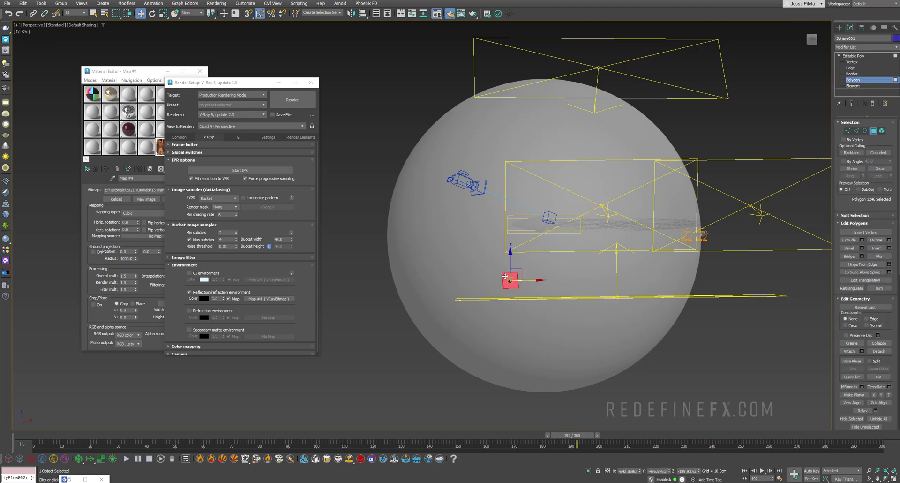
pyautogui.hotkey('ctrl', 'a')
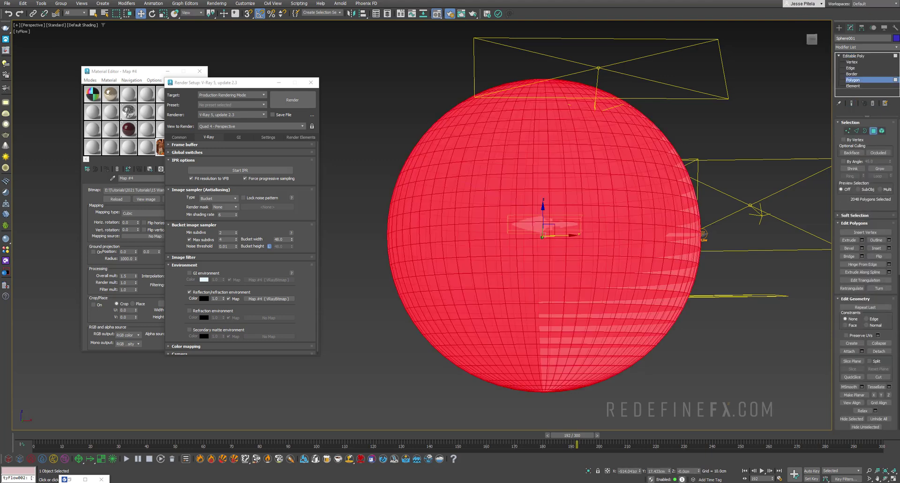
pyautogui.click(879, 256)
pyautogui.keyDown('alt'); pyautogui.moveTo(504, 165); pyautogui.dragTo(529, 233, button='middle'); pyautogui.keyUp('alt')
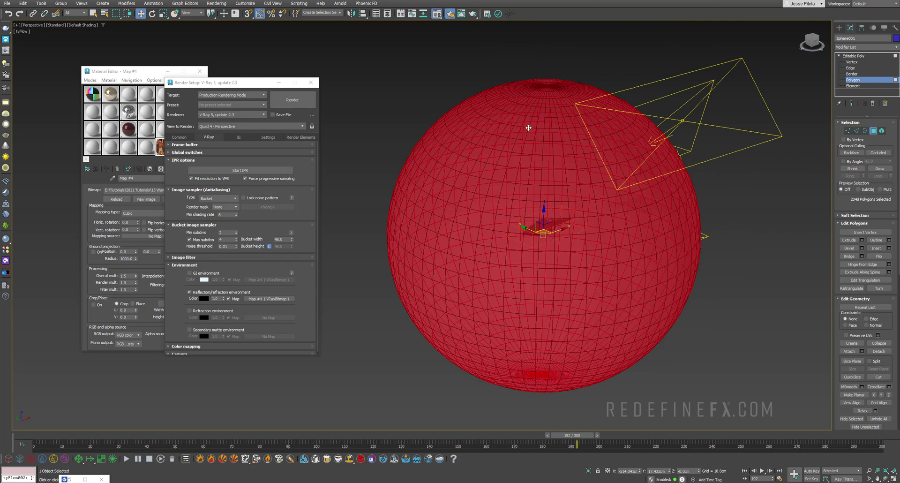
pyautogui.moveTo(521, 193); pyautogui.dragTo(556, 183, button='middle')
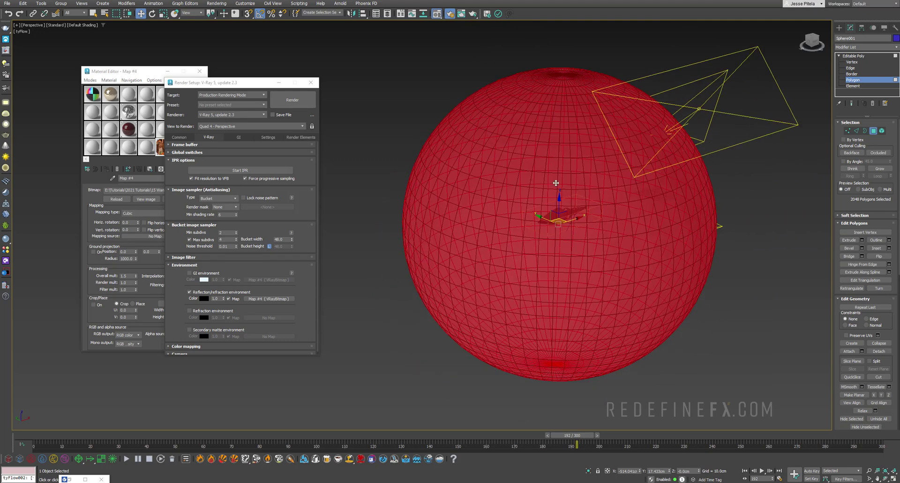
pyautogui.click(853, 56)
# Step: Turn an unused material slot into a VRayLightMtl for the background sphere
pyautogui.click(146, 128)
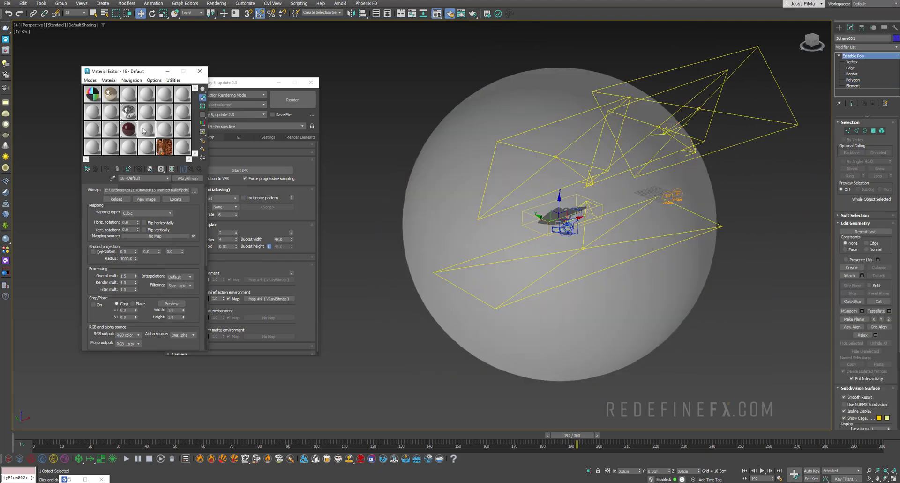
pyautogui.click(183, 179)
pyautogui.click(332, 290)
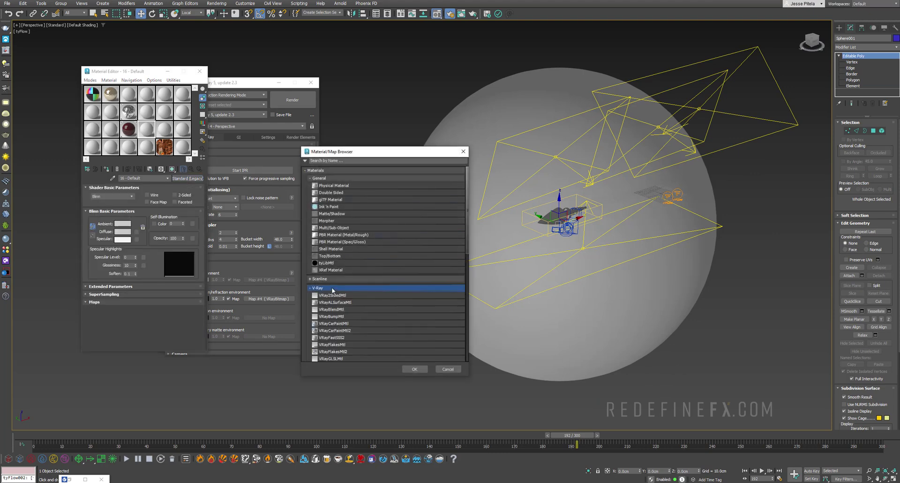
pyautogui.scroll(-3, 351, 305)
pyautogui.doubleClick(334, 330)
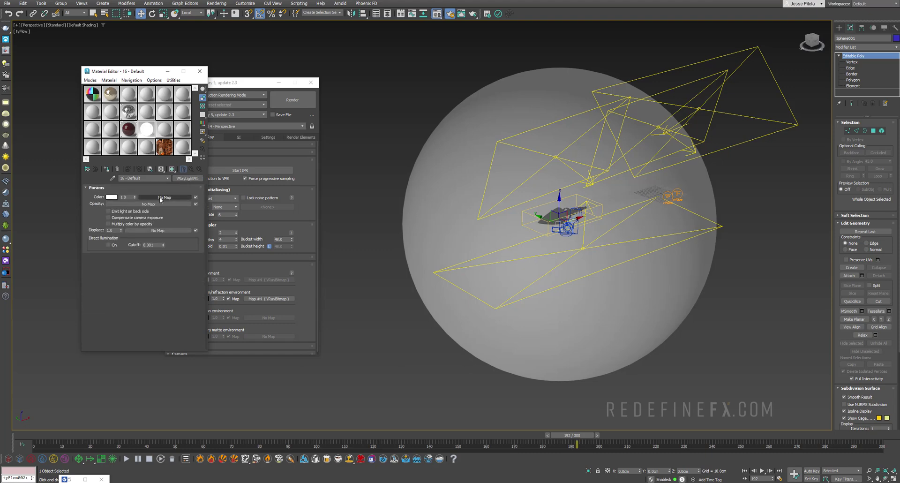
# Step: Load the city image hdri01.jpg as a bitmap into the light material's color map
pyautogui.click(155, 197)
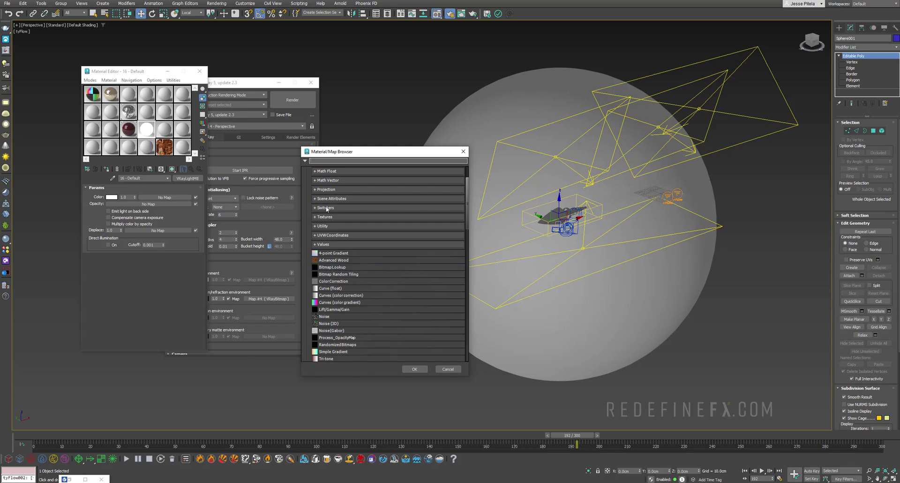
pyautogui.scroll(-5, 327, 209)
pyautogui.doubleClick(324, 251)
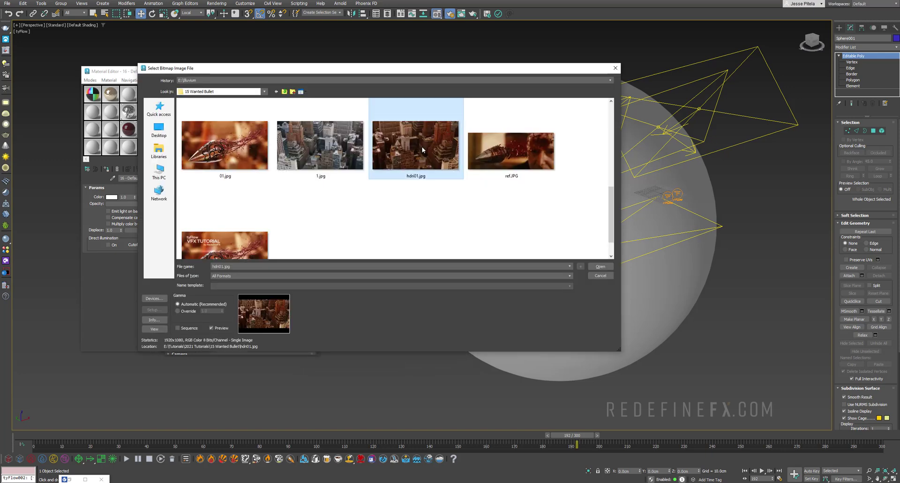
pyautogui.doubleClick(422, 147)
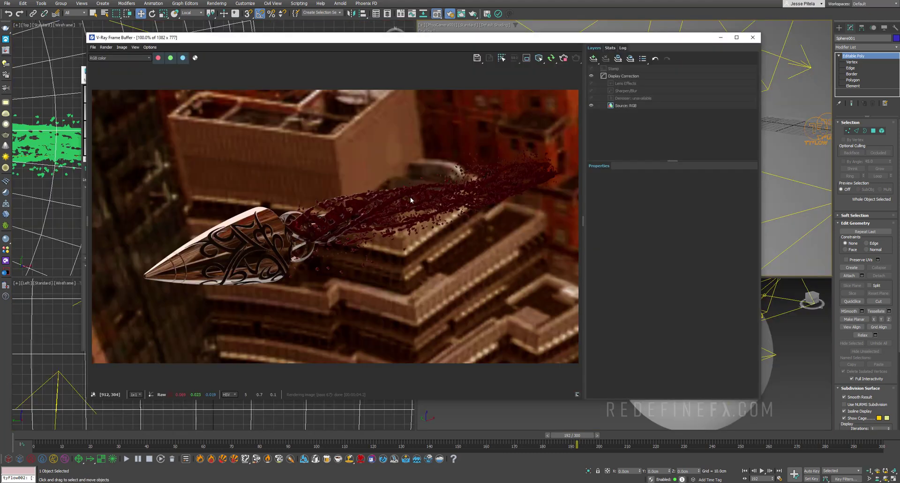
# Step: Set the background bitmap's tiling to 1.5 in U and 1.58 in V, and rotate the sphere to reframe the city behind the bullet
pyautogui.scroll(-2, 410, 197)
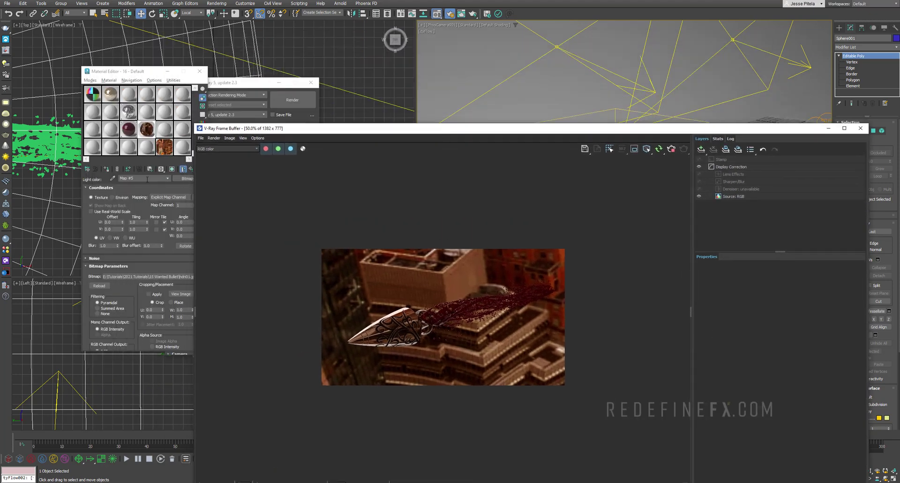
pyautogui.click(138, 228)
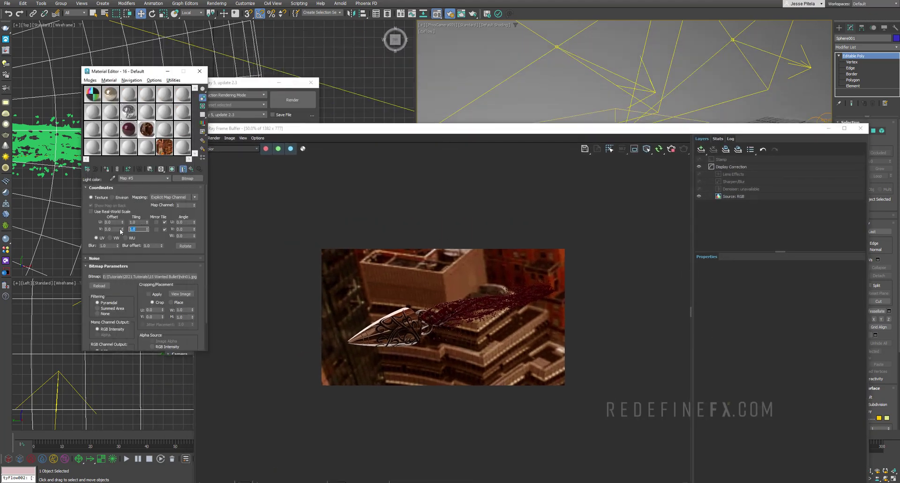
pyautogui.click(136, 222)
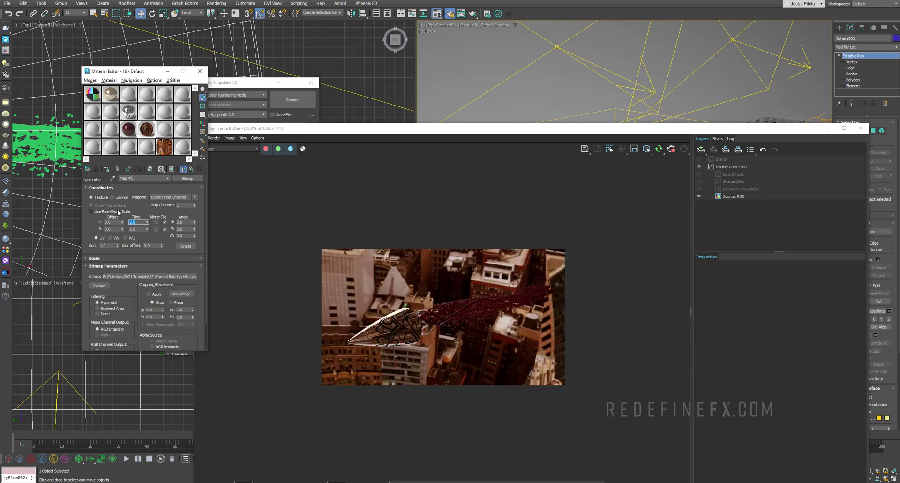
pyautogui.write('1.5')
pyautogui.press('Tab')
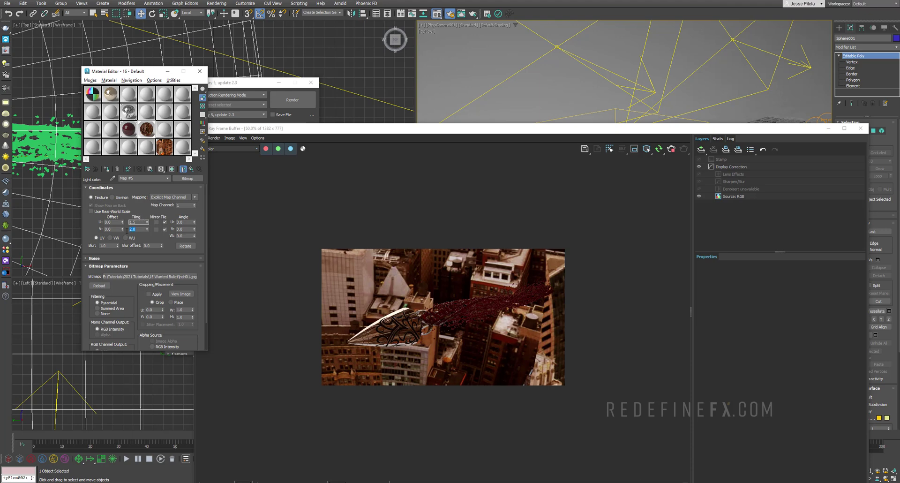
pyautogui.write('1.58')
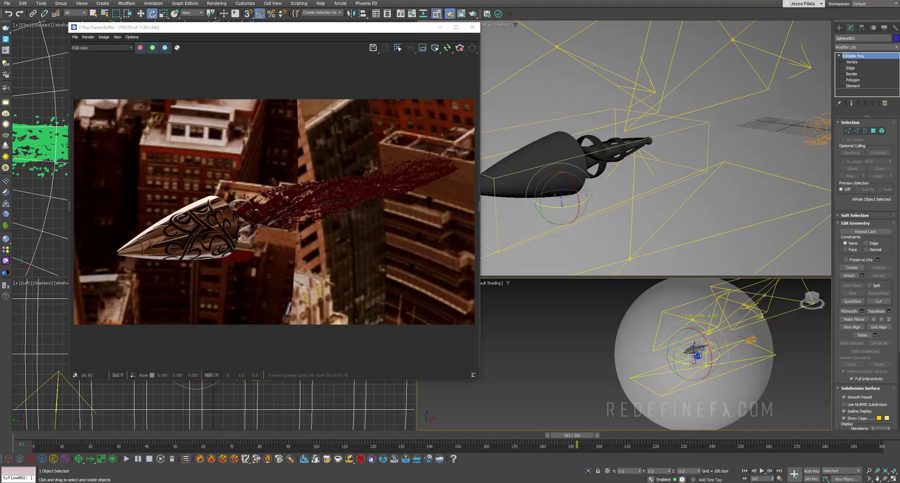
pyautogui.moveTo(687, 365); pyautogui.dragTo(658, 367)
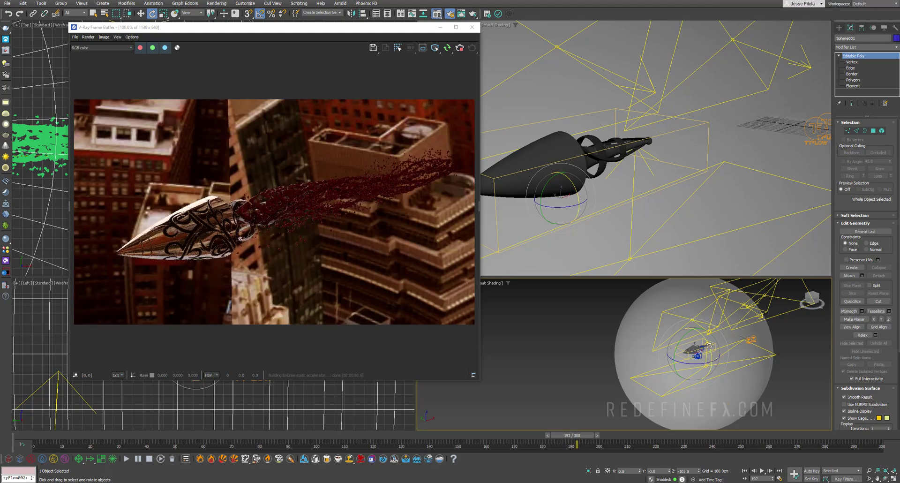
pyautogui.moveTo(711, 347)
pyautogui.mouseDown()
pyautogui.moveTo(706, 342)
pyautogui.moveTo(716, 348)
pyautogui.mouseUp()
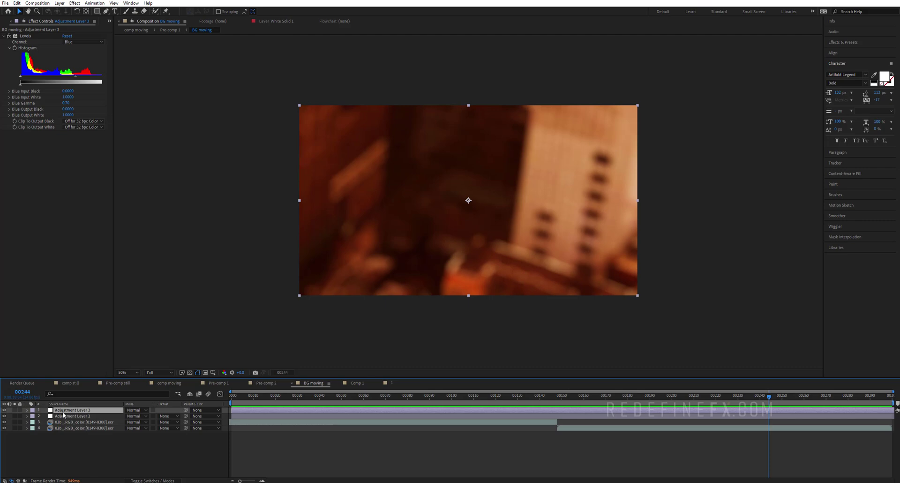
# Step: Switch to After Effects and compare the BG moving composition with and without Adjustment Layer 2's Camera Lens Blur
pyautogui.click(63, 415)
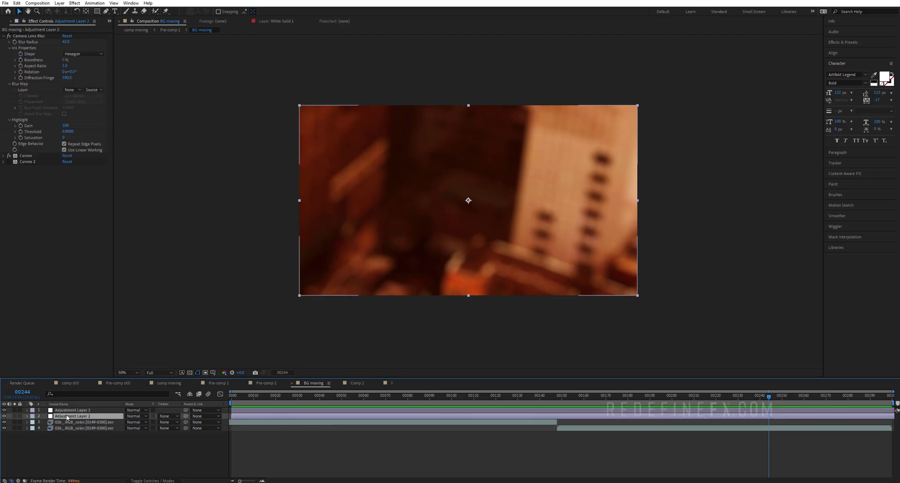
pyautogui.click(9, 36)
pyautogui.click(8, 37)
pyautogui.click(8, 36)
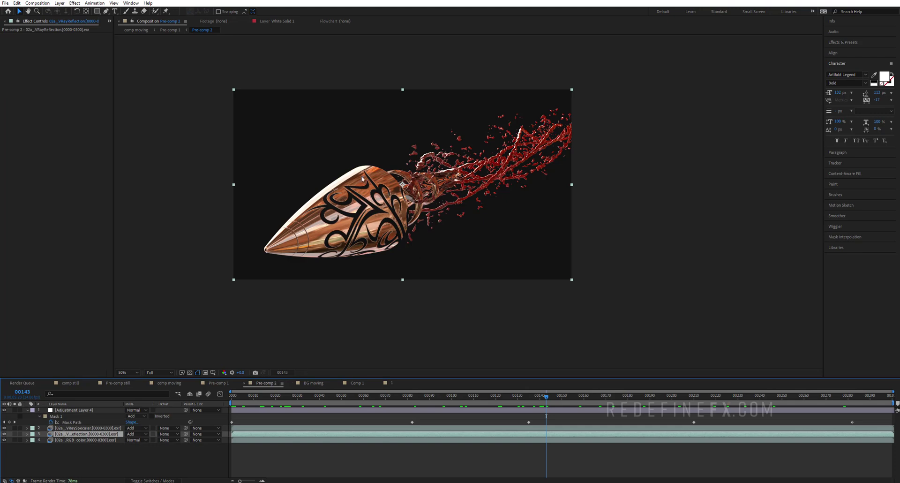
# Step: Preview Pre-comp 1 and examine the bullet layer Pre-comp 2 by toggling its visibility and soloing it
pyautogui.click(218, 383)
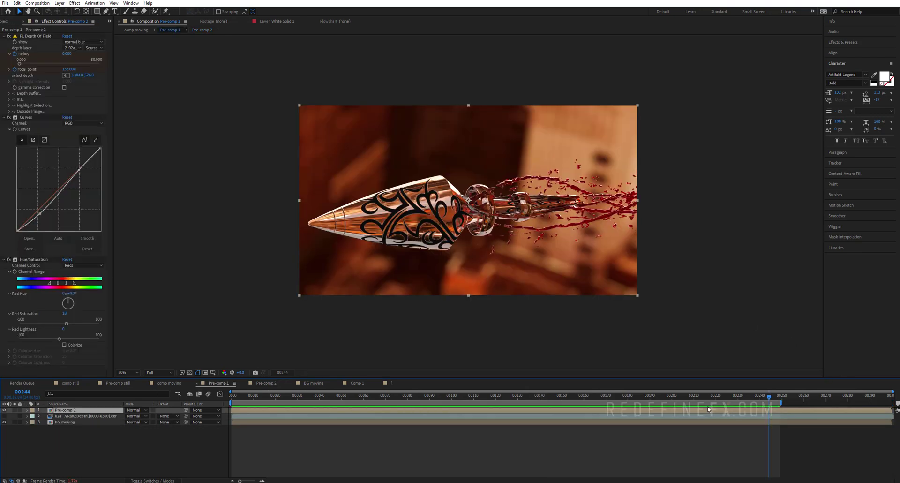
pyautogui.press('space')
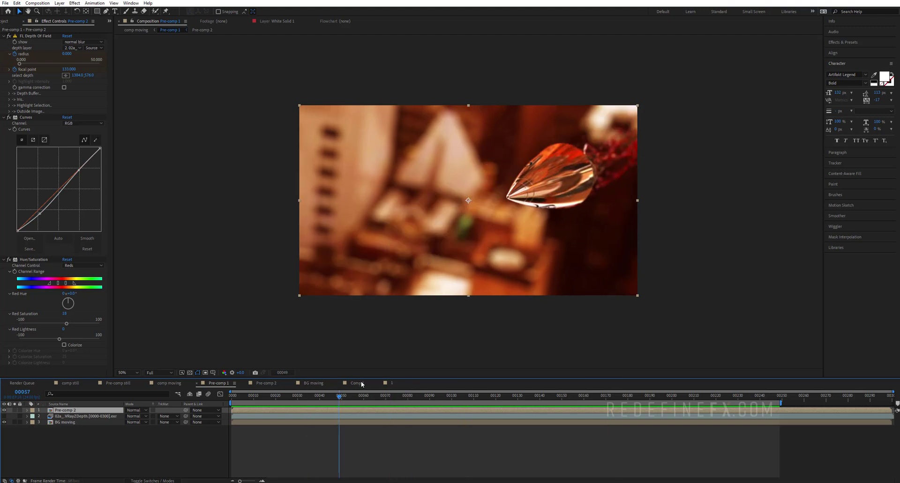
pyautogui.click(5, 411)
pyautogui.click(6, 410)
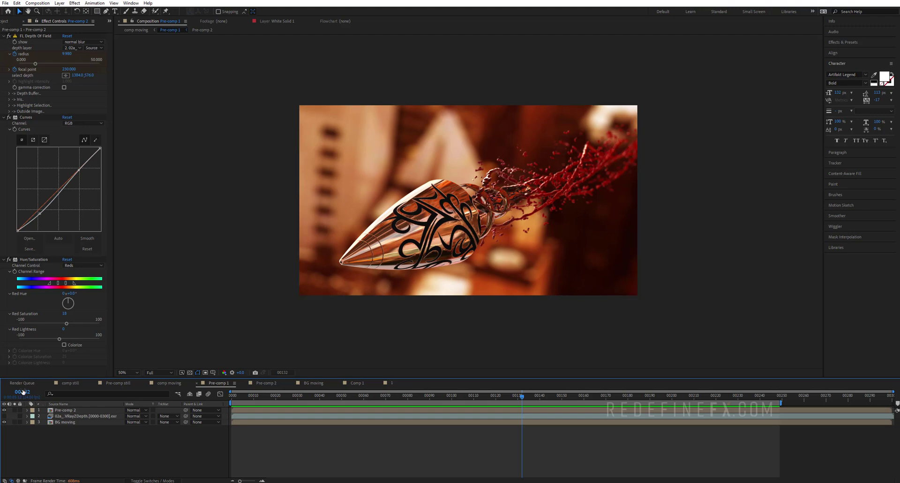
pyautogui.click(14, 410)
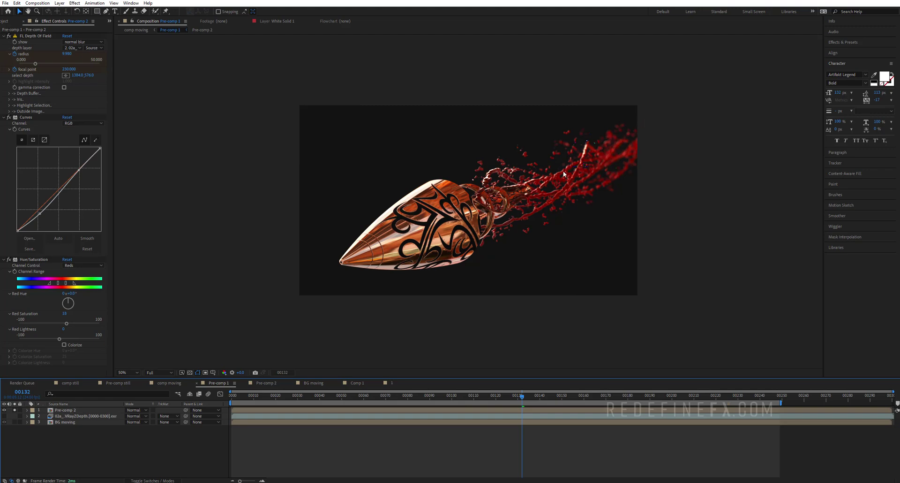
pyautogui.click(15, 410)
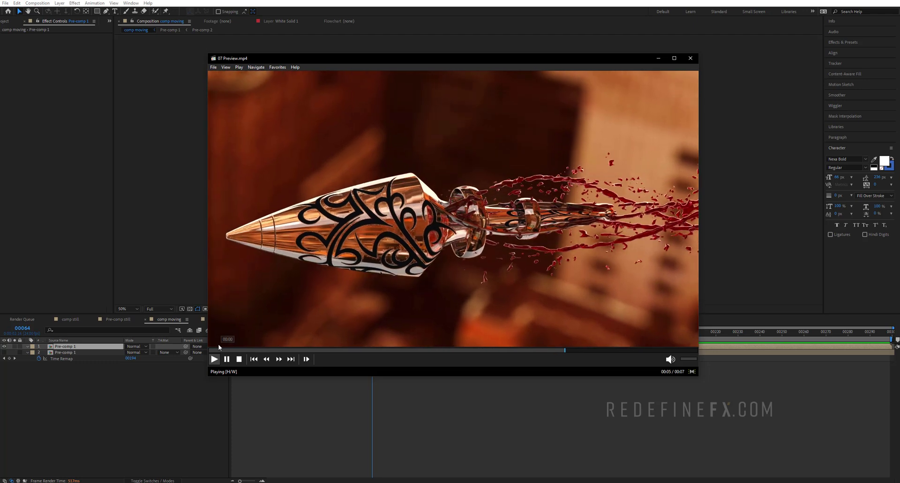
# Step: Replay the rendered 07 Preview.mp4 from the start to examine the bullet's motion, and minimize the player
pyautogui.click(211, 351)
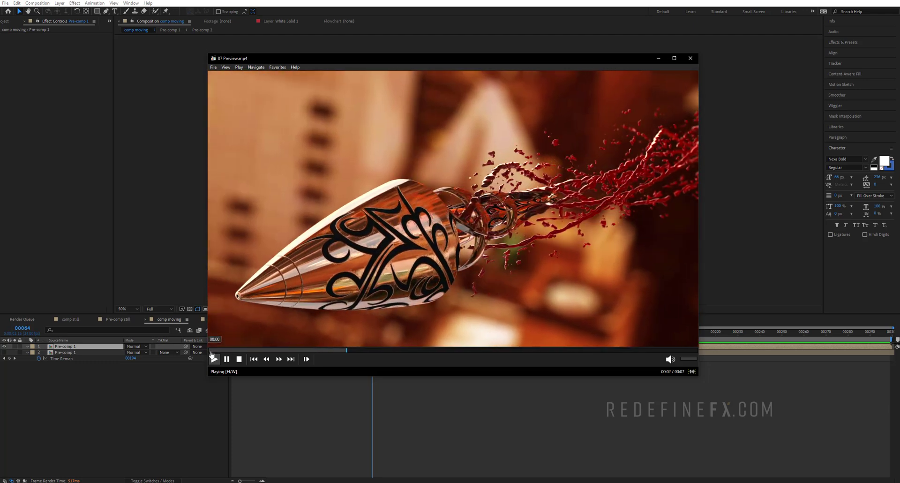
pyautogui.click(211, 351)
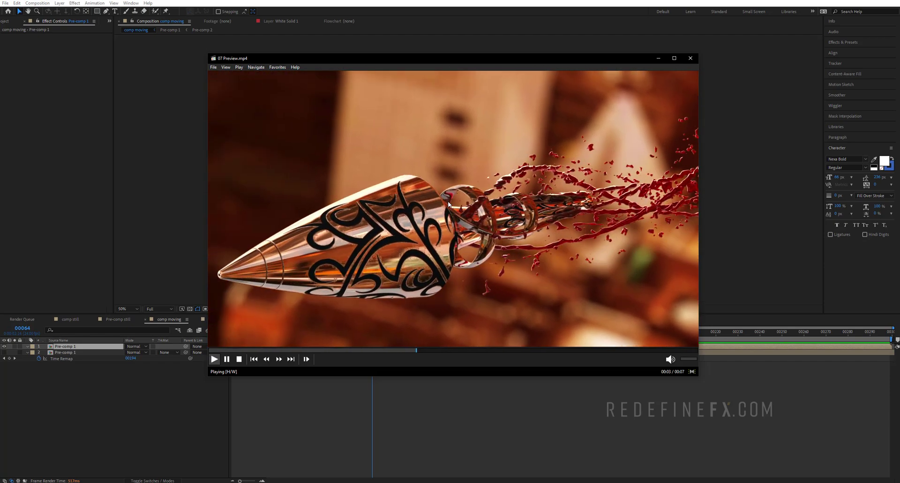
pyautogui.click(499, 219)
pyautogui.click(658, 58)
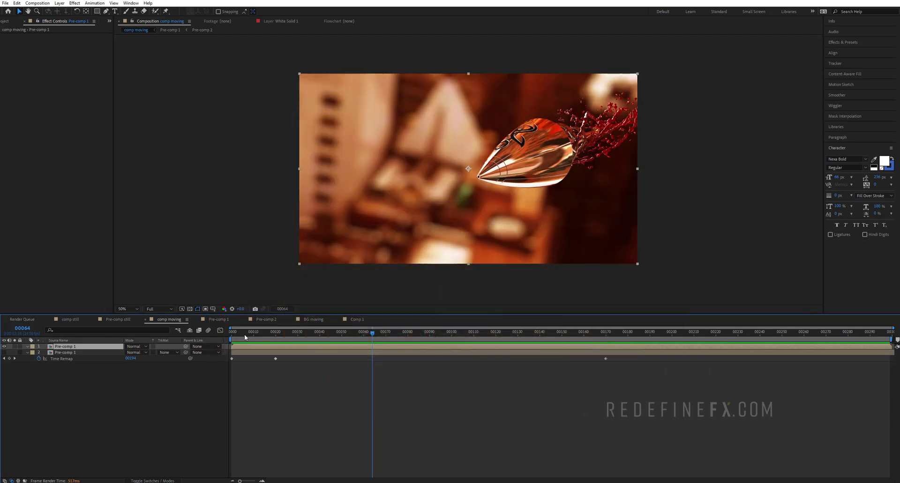
# Step: Scrub and play the comp moving timeline to examine the bullet's original speed without time remapping
pyautogui.moveTo(236, 334); pyautogui.dragTo(256, 336)
pyautogui.press('space')
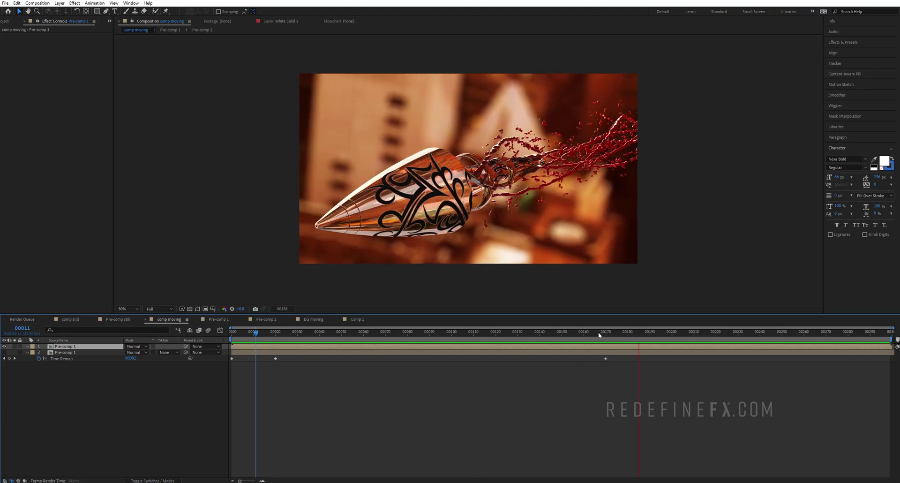
pyautogui.click(509, 334)
pyautogui.moveTo(518, 338); pyautogui.dragTo(239, 350)
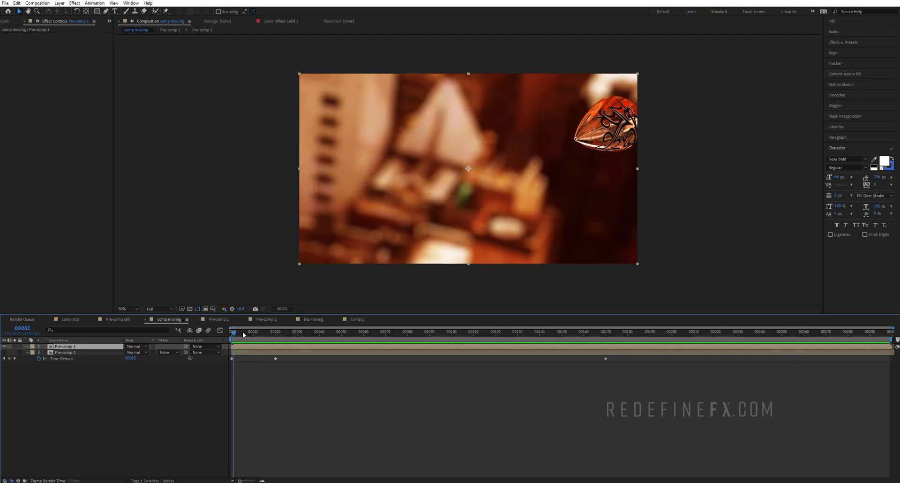
pyautogui.press('space')
pyautogui.press('space')
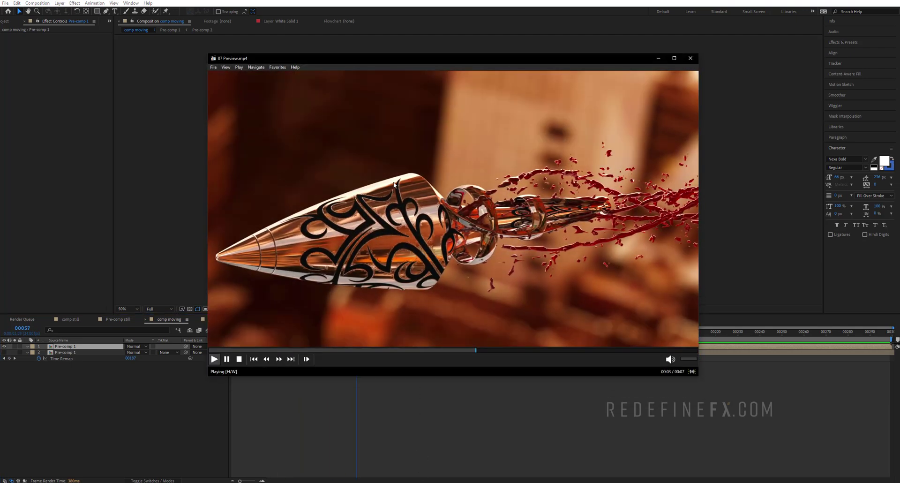
# Step: Replay 07 Preview.mp4 from the start, pause it to examine the slow-motion section, and minimize the player
pyautogui.click(217, 350)
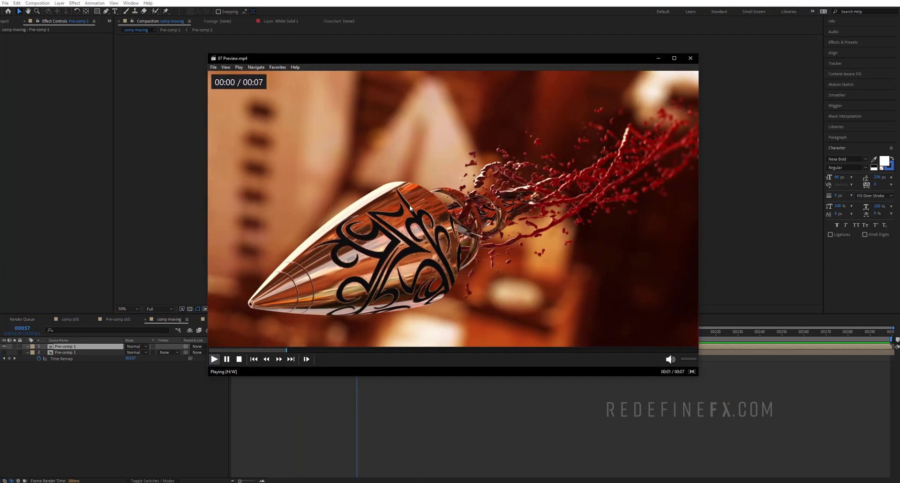
pyautogui.click(409, 208)
pyautogui.click(410, 208)
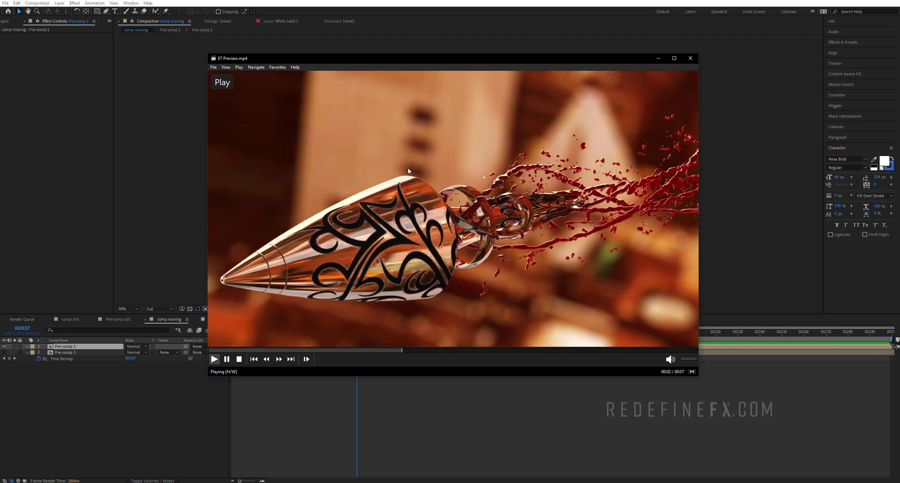
pyautogui.click(479, 189)
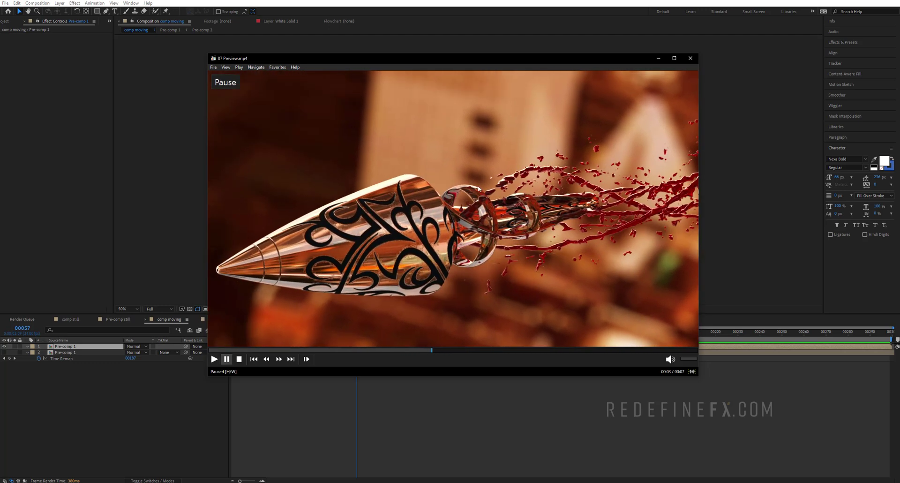
pyautogui.click(659, 59)
# Step: Enable time remapping on the upper Pre-comp 1 layer and add a Time Remap keyframe at frame 150
pyautogui.rightClick(279, 346)
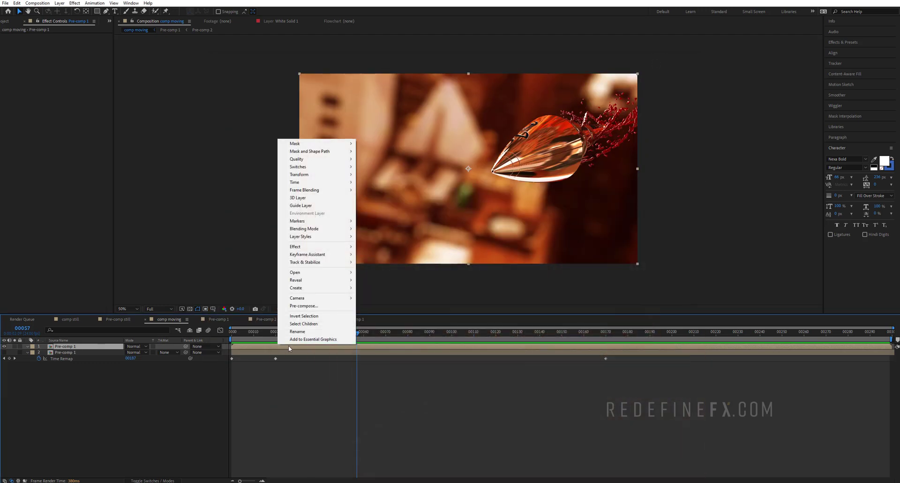
pyautogui.moveTo(329, 182)
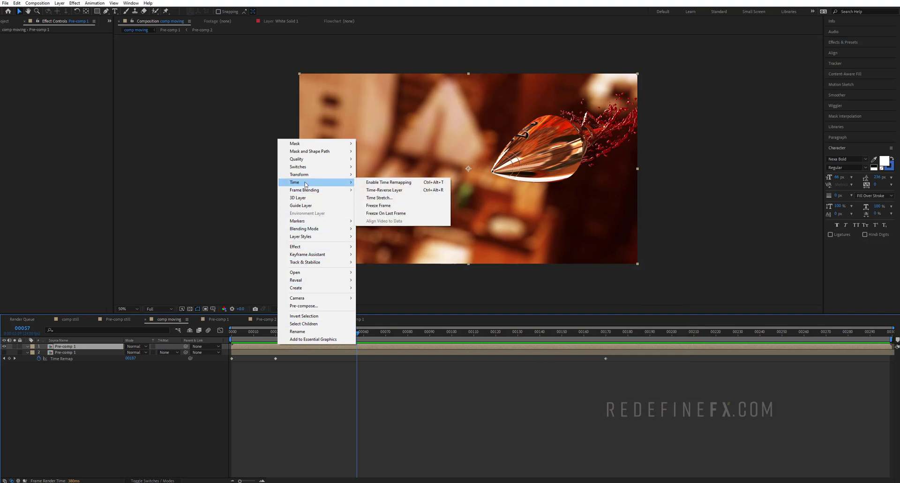
pyautogui.click(373, 183)
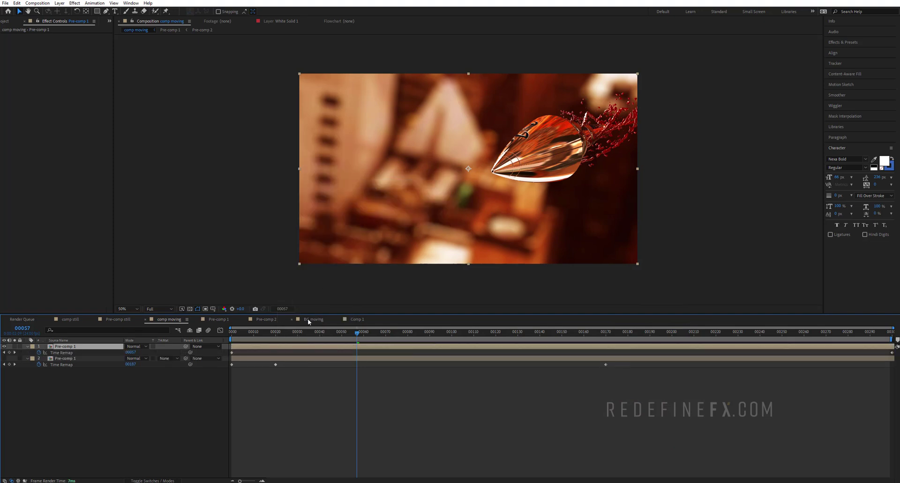
pyautogui.moveTo(321, 335); pyautogui.dragTo(561, 383)
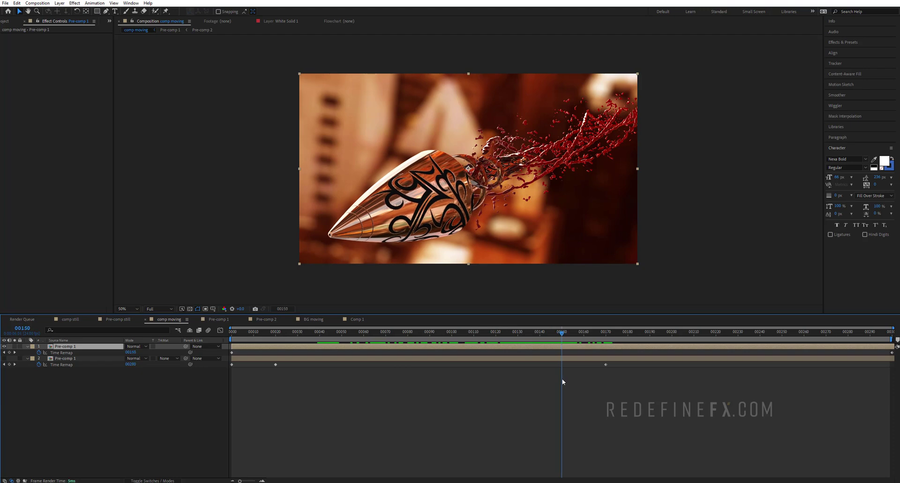
pyautogui.click(10, 353)
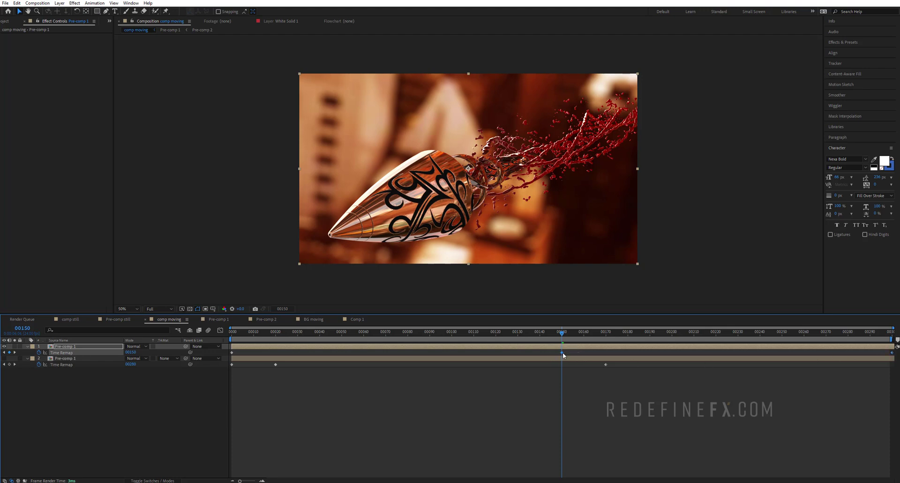
# Step: Shift the middle Time Remap keyframe to frame 20 and the last to frame 170, and end the work area at frame 170
pyautogui.moveTo(557, 357); pyautogui.dragTo(272, 354)
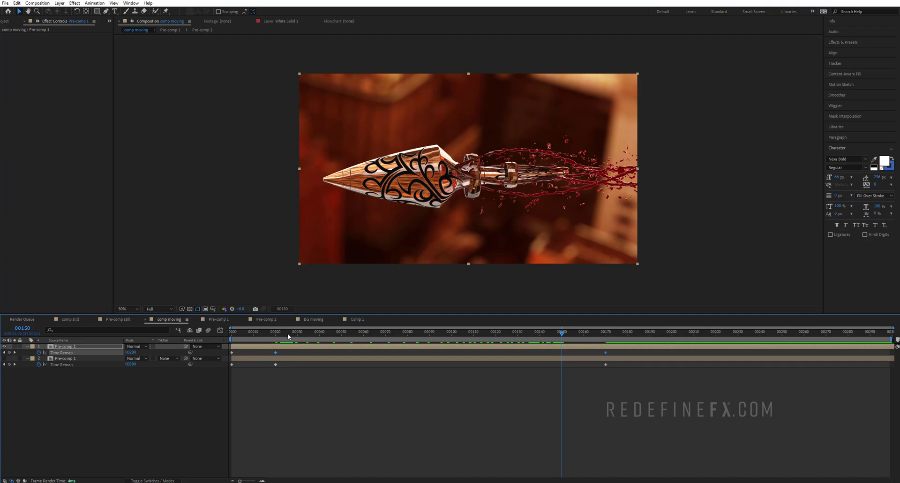
pyautogui.moveTo(288, 336); pyautogui.dragTo(574, 349)
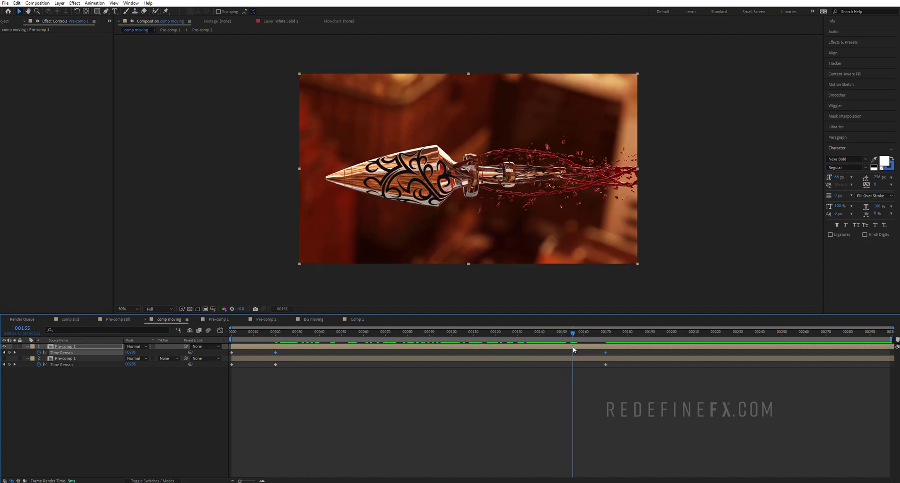
pyautogui.moveTo(892, 339); pyautogui.dragTo(604, 363)
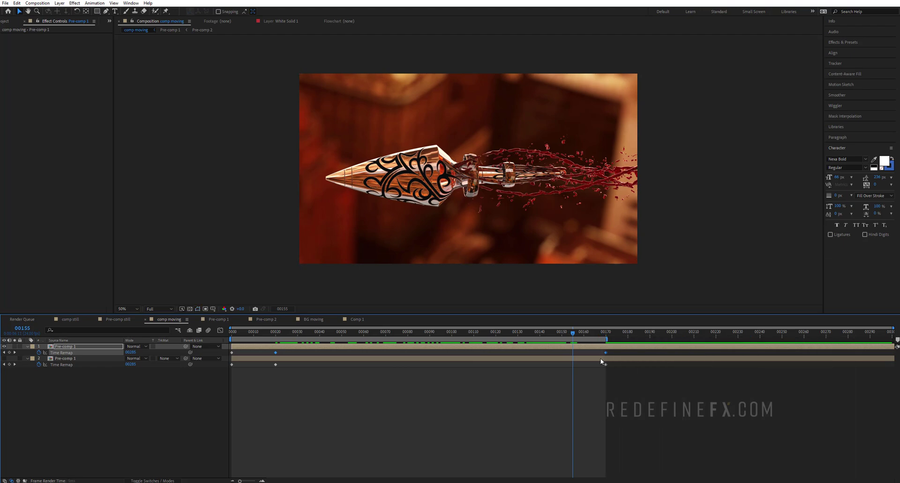
# Step: Play the retimed composition and replay 07 Preview.mp4 to compare the bullet's speed-up and slow motion
pyautogui.press('space')
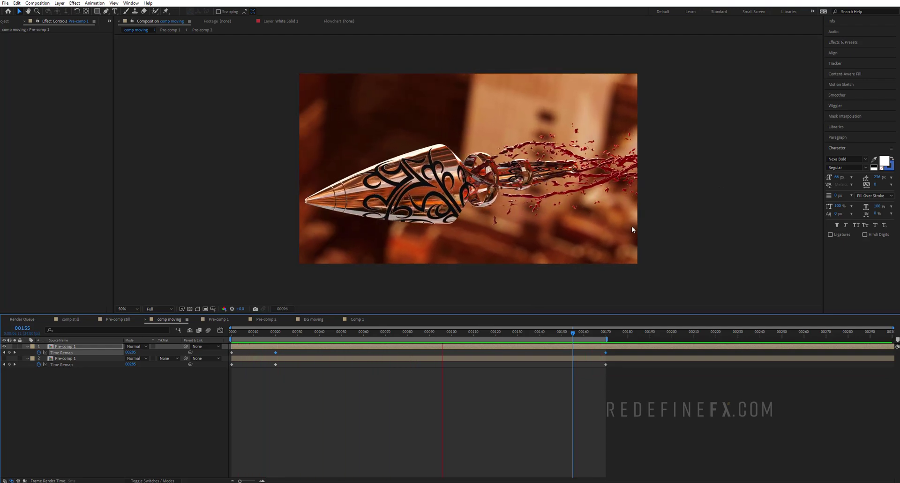
pyautogui.click(421, 333)
pyautogui.hotkey('alt', 'Tab')
pyautogui.click(408, 166)
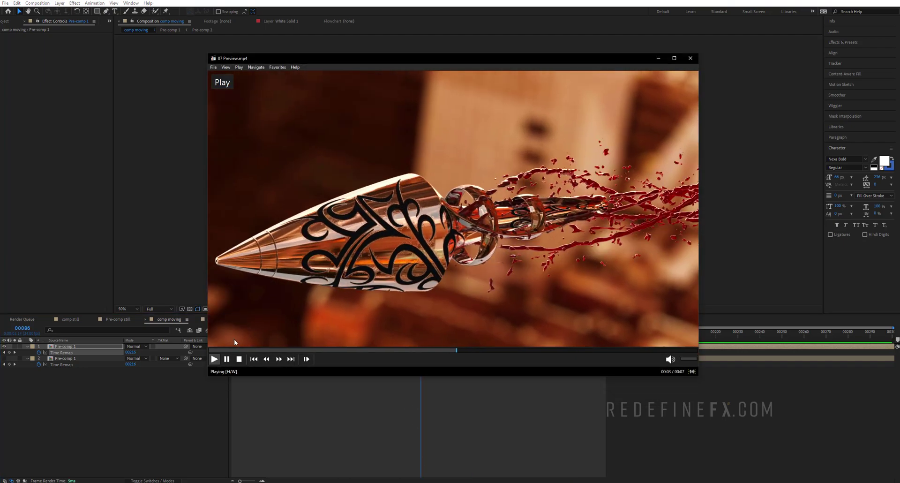
pyautogui.click(215, 351)
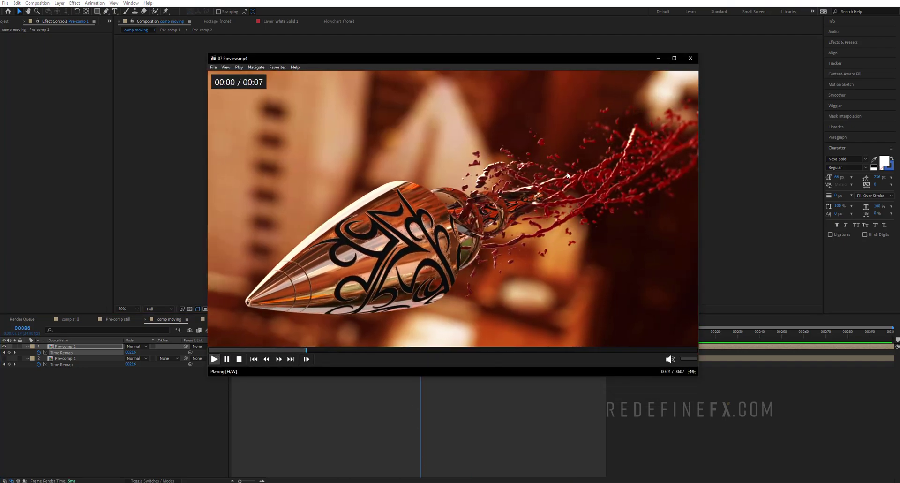